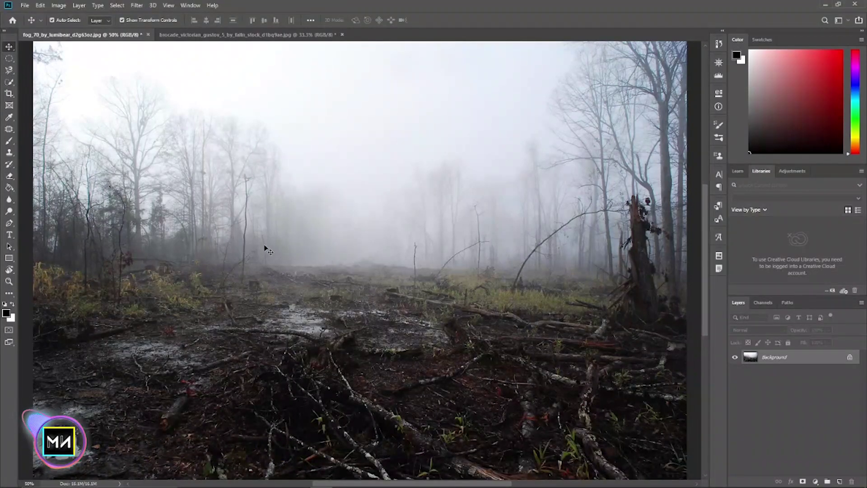
In the Camera Raw Filter, boost vibrance, soften clarity, cool temperature, lower whites and highlights, lift blacks
key("ctrl+minus")
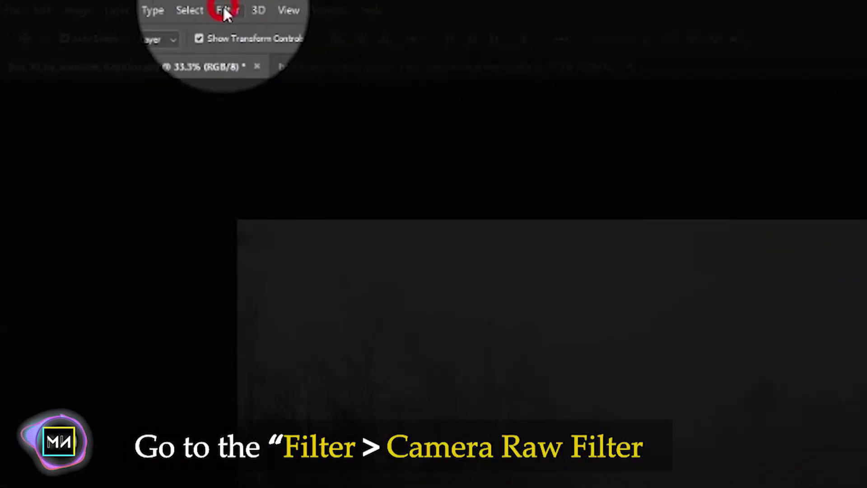
left_click(223, 5)
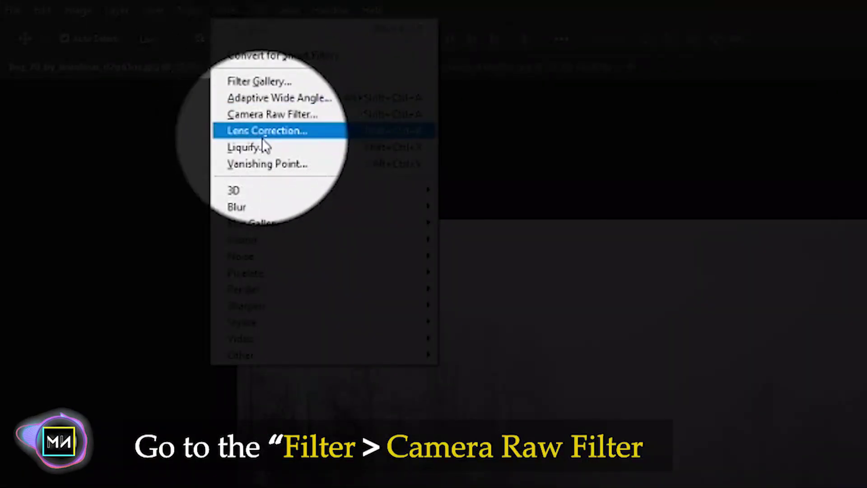
left_click(295, 115)
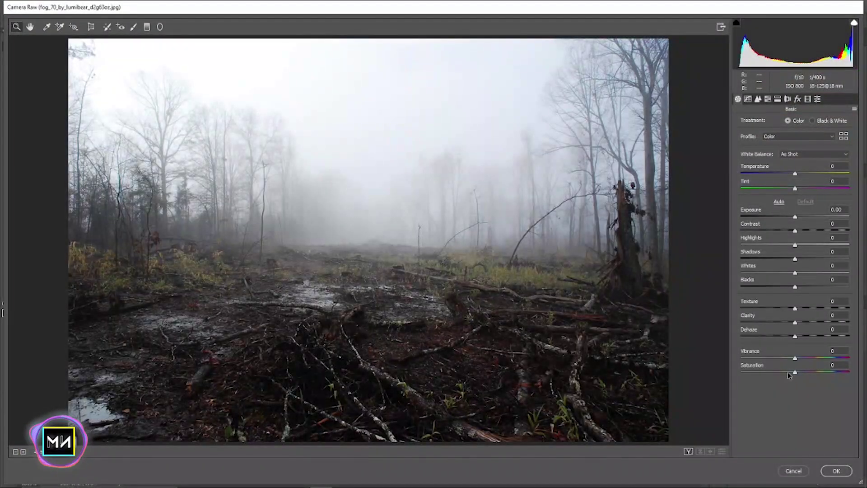
left_click_drag(812, 364, 825, 368)
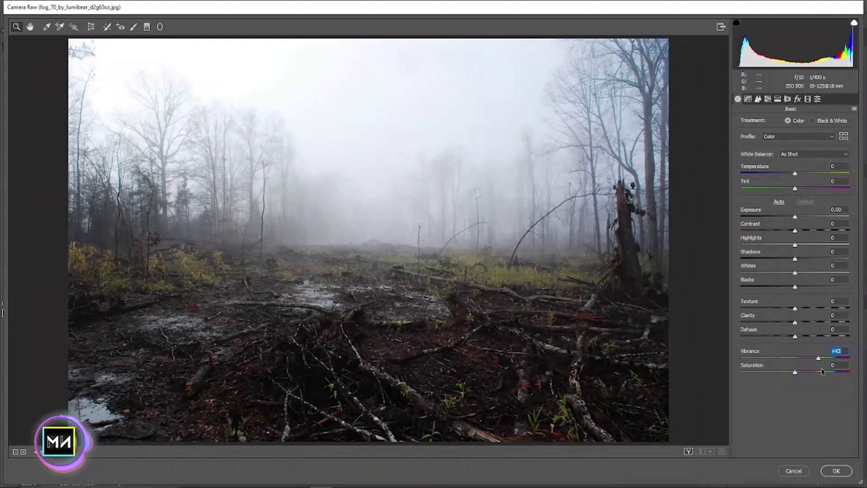
left_click_drag(795, 322, 793, 322)
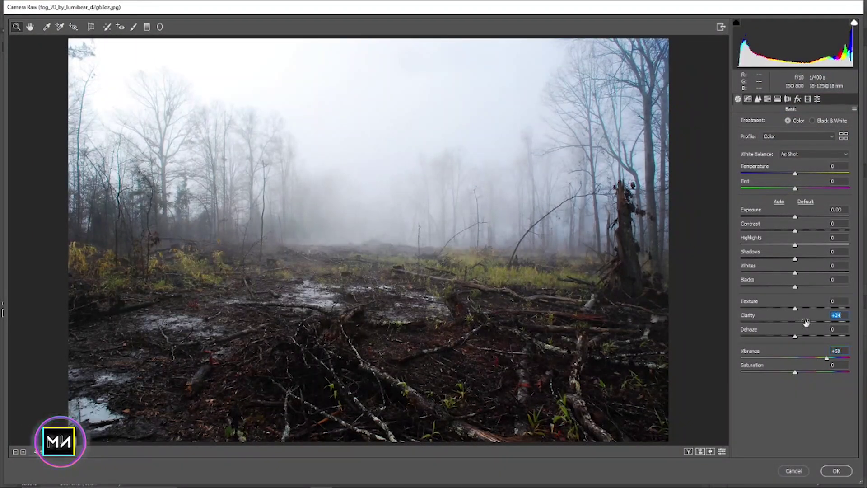
left_click_drag(796, 174, 793, 175)
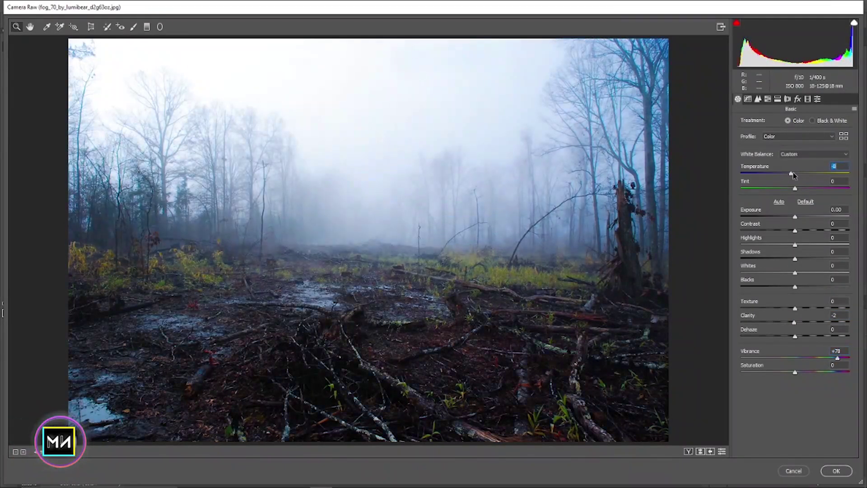
mouse_move(826, 273)
left_mouse_down()
mouse_move(770, 273)
mouse_move(826, 286)
left_mouse_up()
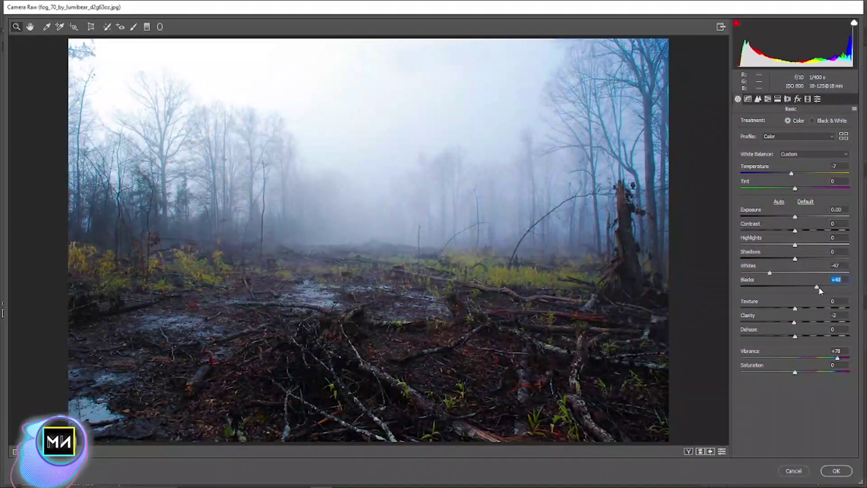
mouse_move(795, 244)
left_mouse_down()
mouse_move(765, 244)
mouse_move(800, 258)
left_mouse_up()
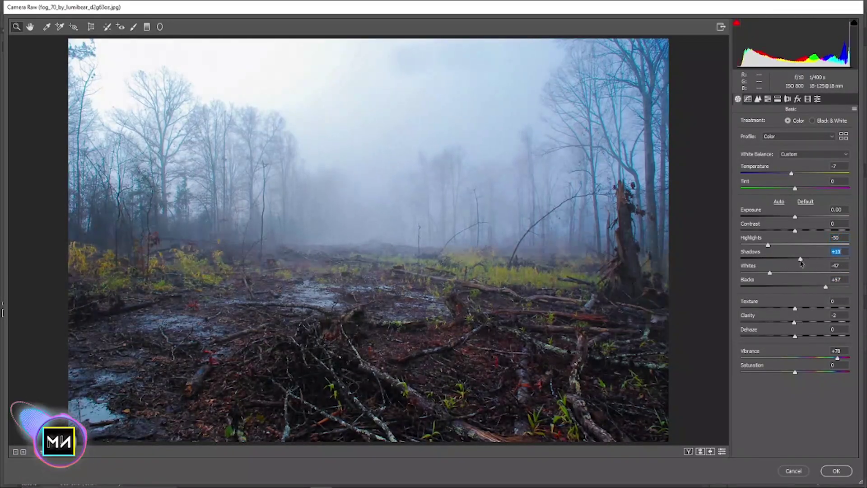
In Camera Raw calibration, reduce blue primary saturation and shift the green primary hue and saturation
left_click(798, 98)
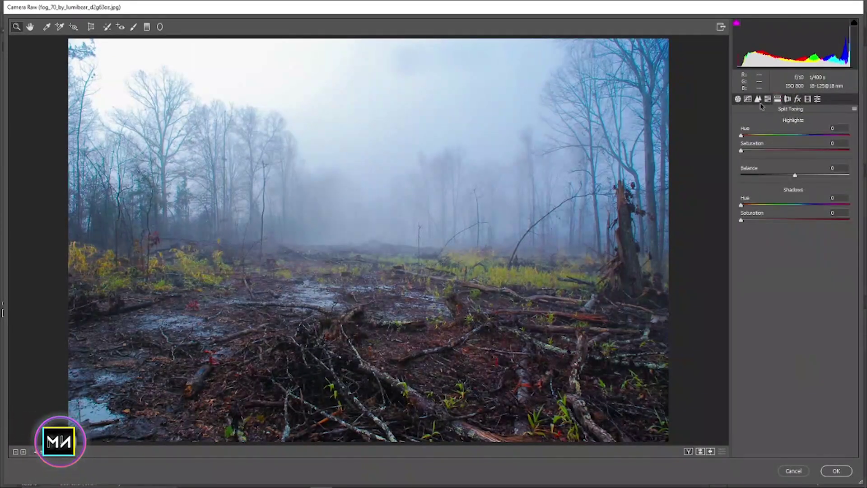
left_click(767, 98)
left_click(772, 122)
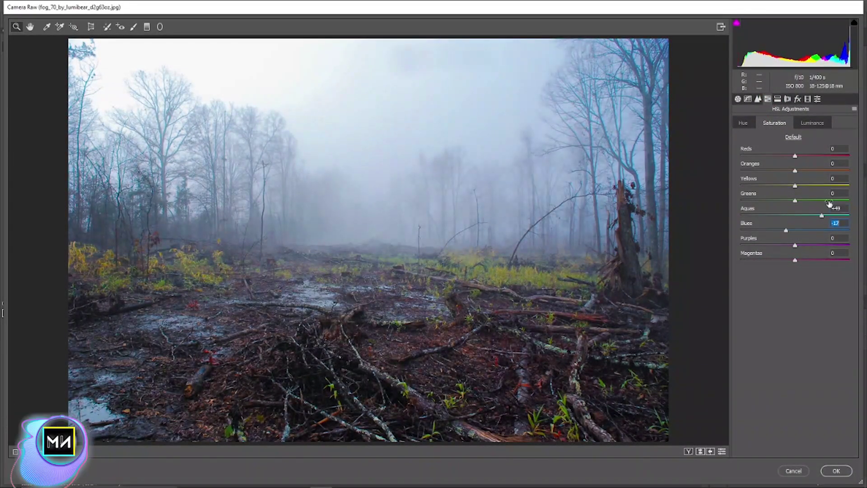
left_click(798, 98)
mouse_move(795, 283)
left_mouse_down()
mouse_move(817, 284)
mouse_move(789, 283)
left_mouse_up()
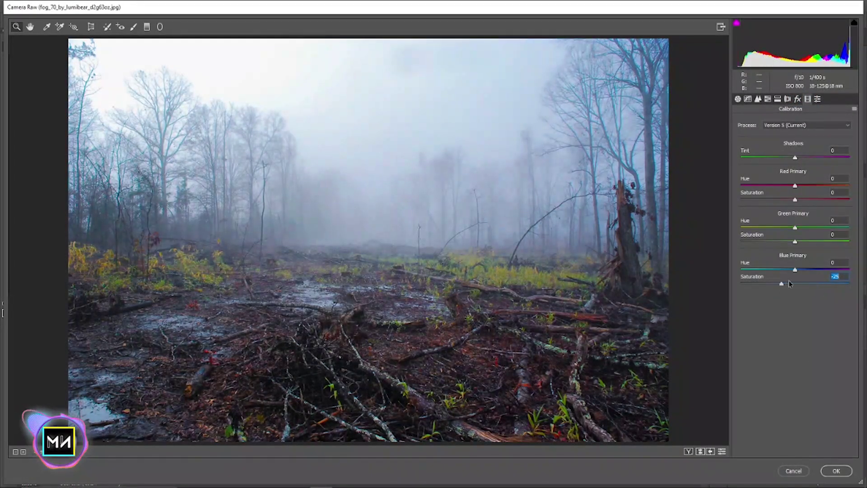
left_click_drag(802, 243, 828, 242)
left_click_drag(795, 228, 784, 226)
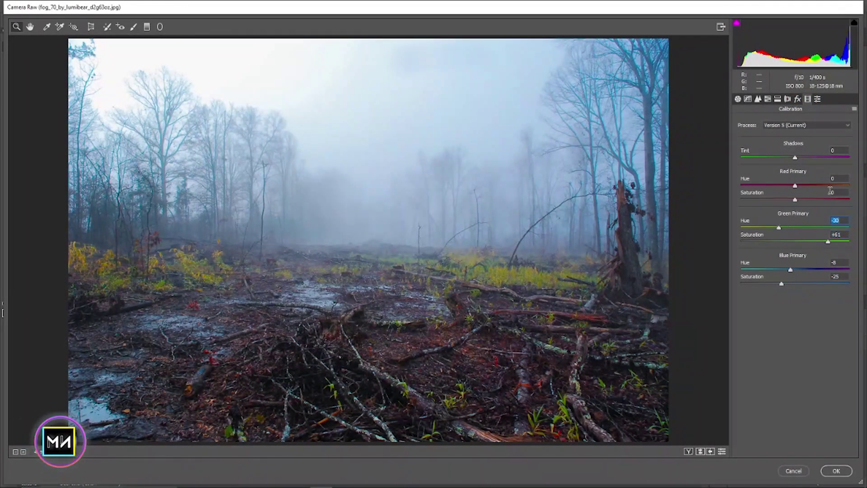
left_click(738, 99)
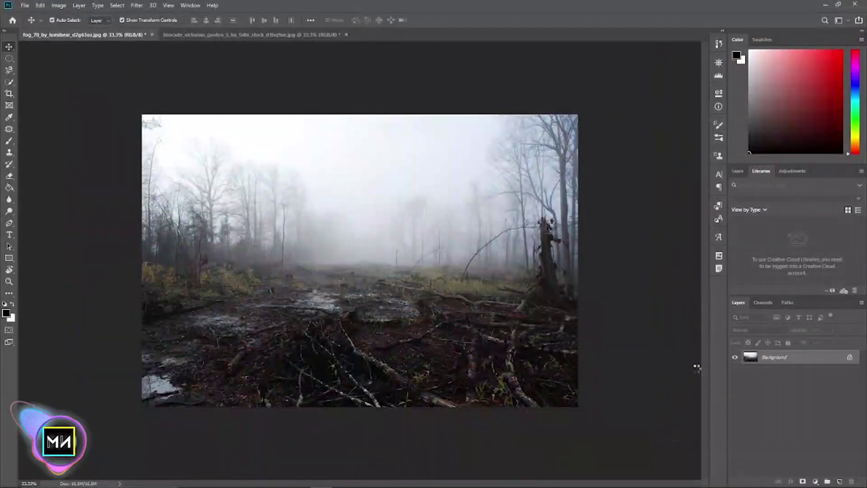
Drag the masked Victorian man into the graded forest, scale him down, and place him on the muddy path
key("ctrl+plus")
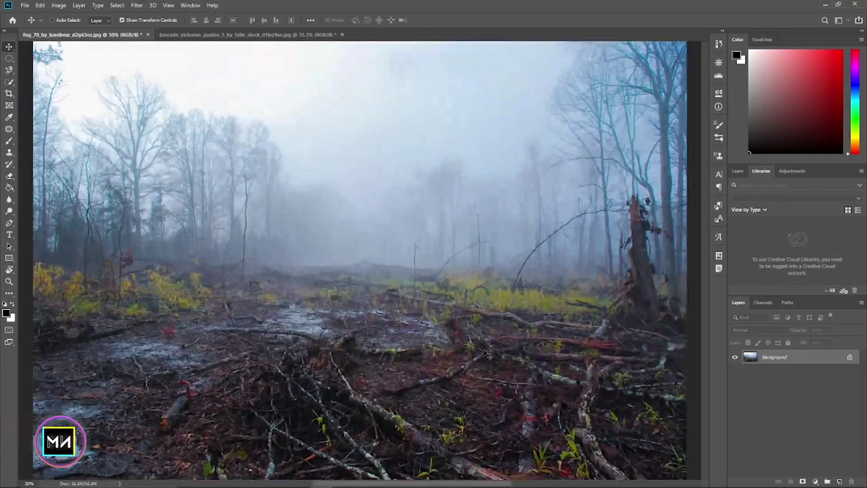
key("ctrl+minus")
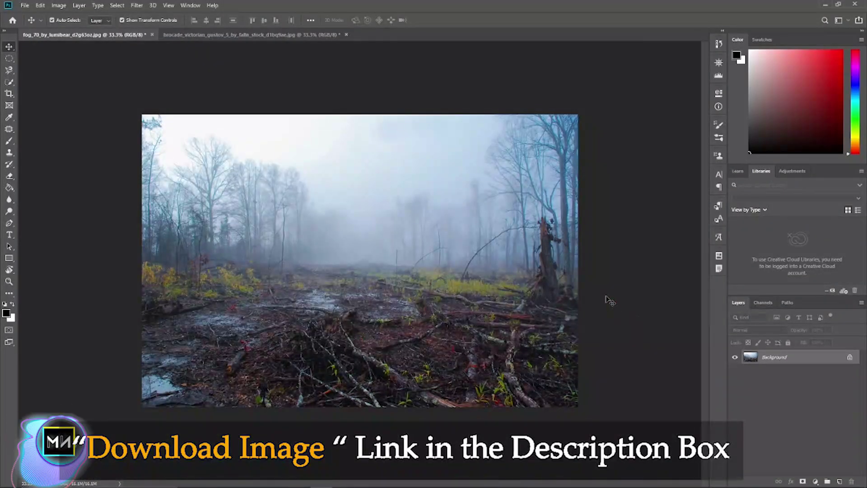
left_click(246, 35)
mouse_move(356, 252)
left_mouse_down()
mouse_move(124, 56)
mouse_move(135, 51)
mouse_move(455, 292)
mouse_move(425, 275)
mouse_move(419, 237)
left_mouse_up()
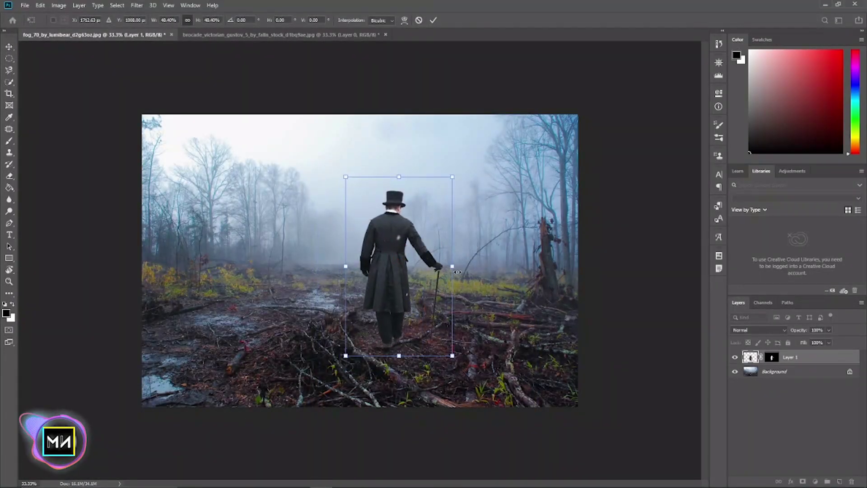
key("Return")
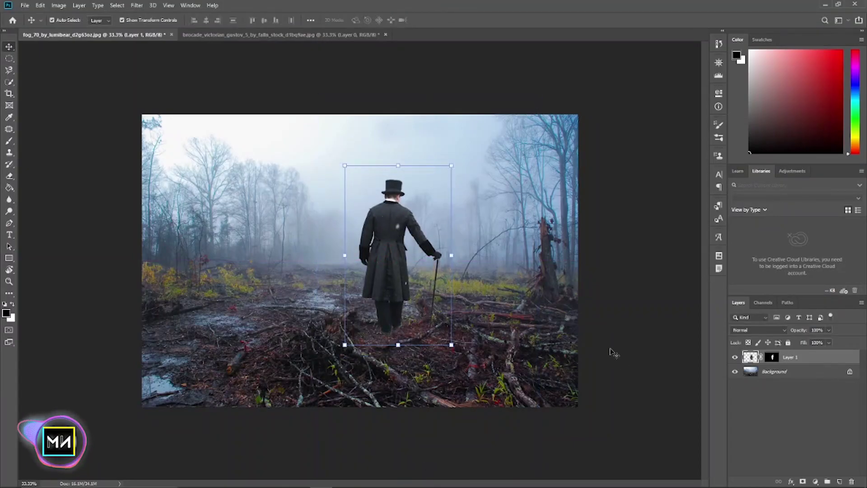
key("ctrl+plus")
left_click_drag(404, 259, 400, 258)
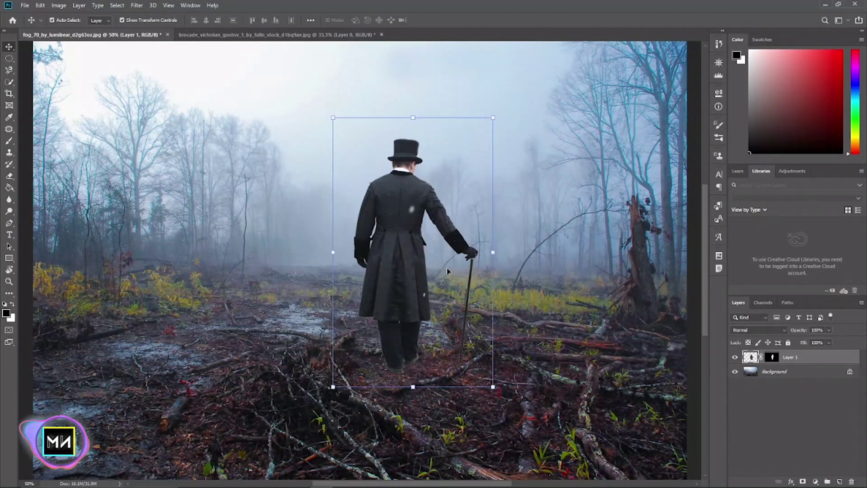
key("ctrl+minus")
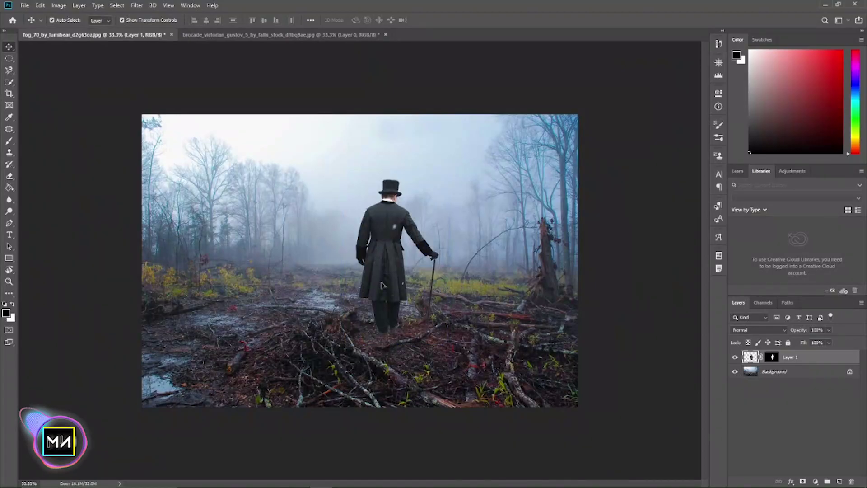
left_click_drag(382, 286, 364, 286)
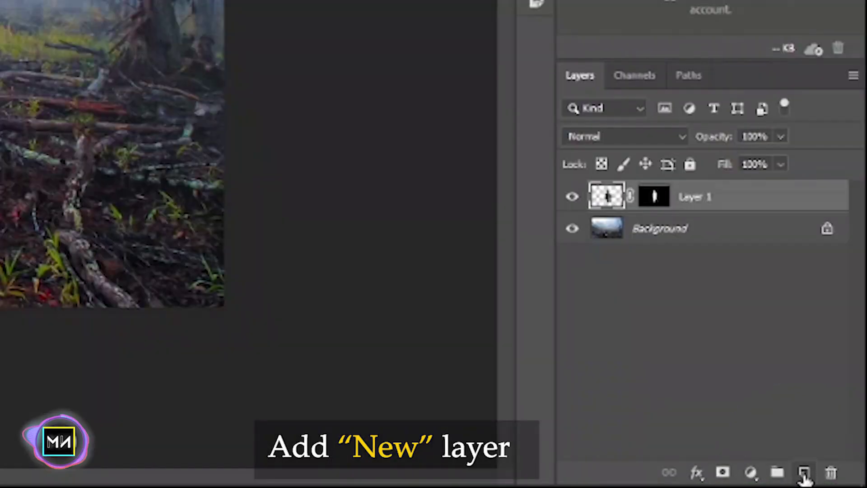
Add a new layer below the man and set up a soft black brush at 20% opacity
left_click(839, 481)
left_click_drag(787, 354, 804, 365)
left_click_drag(727, 217, 693, 238)
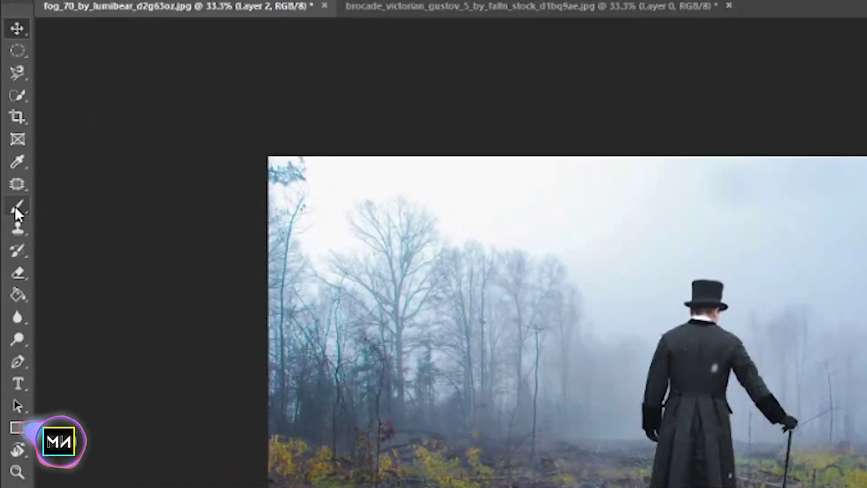
left_click(9, 140)
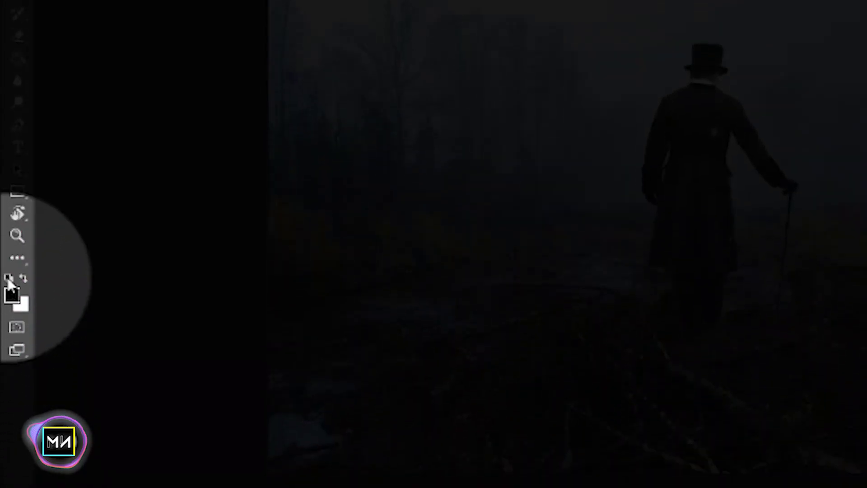
left_click(23, 276)
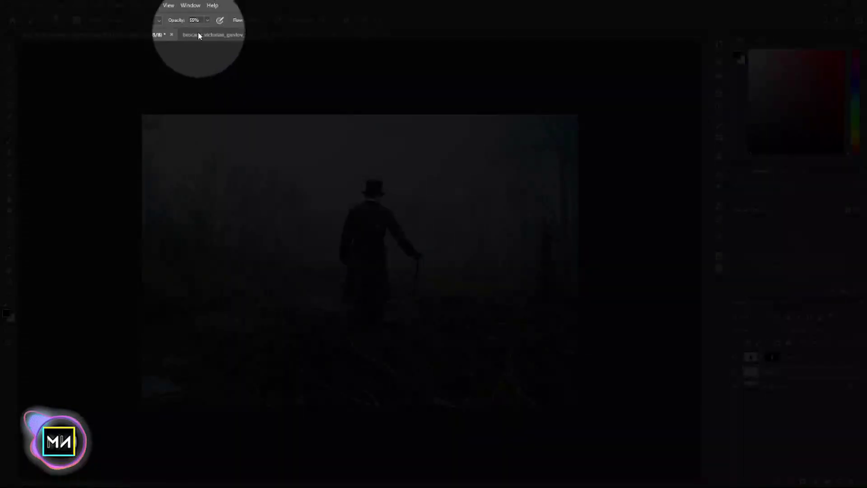
left_click(182, 21)
left_click_drag(183, 23, 173, 23)
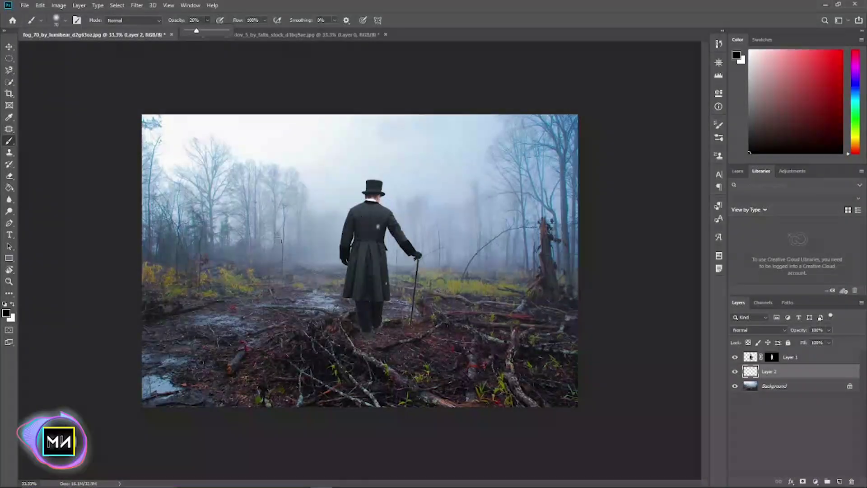
right_click(306, 265)
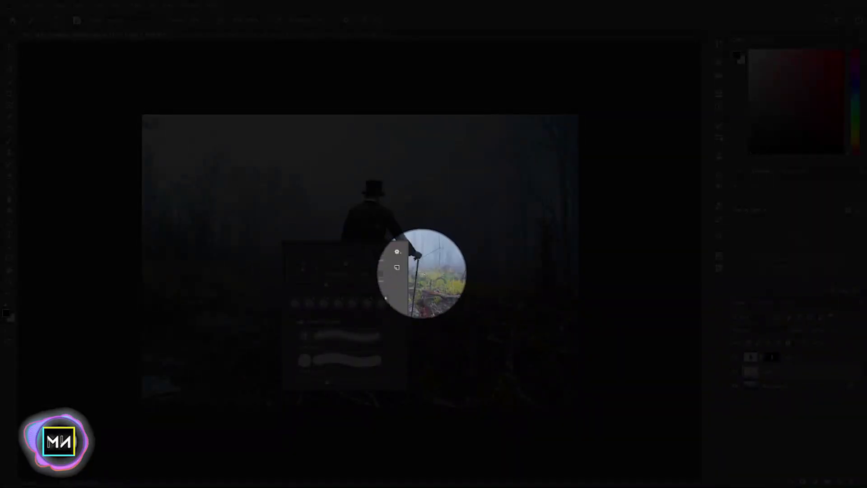
key("Return")
Paint a soft dark shadow under and around the man's feet on the path
scroll(363, 331, "up", 1)
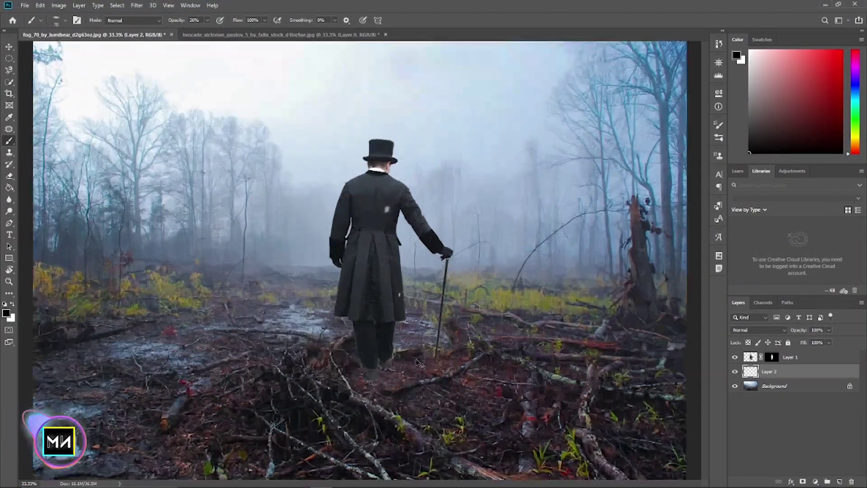
scroll(344, 281, "up", 1)
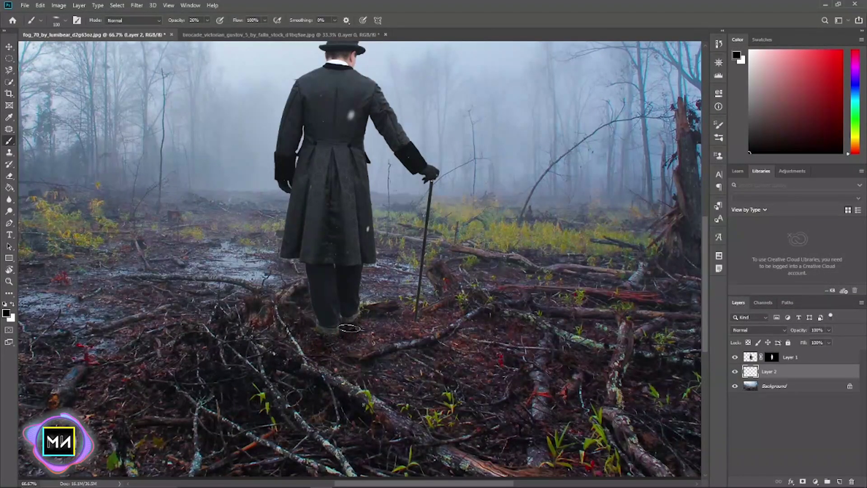
left_click_drag(350, 328, 343, 344)
key("bracketright")
key("bracketright")
key("bracketright")
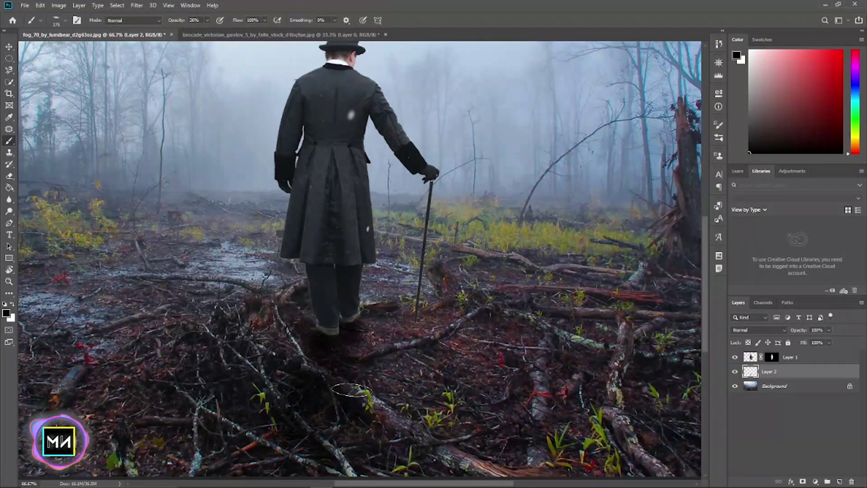
left_click(350, 389)
scroll(347, 401, "down", 1)
left_click_drag(346, 312, 324, 310)
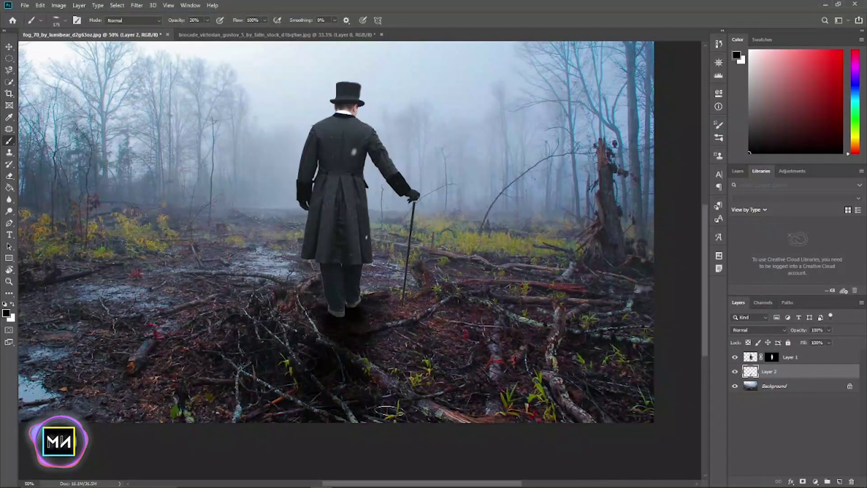
Add Layer 3 clipped to the man's Layer 1 and choose the Soft Round brush
left_click(807, 359)
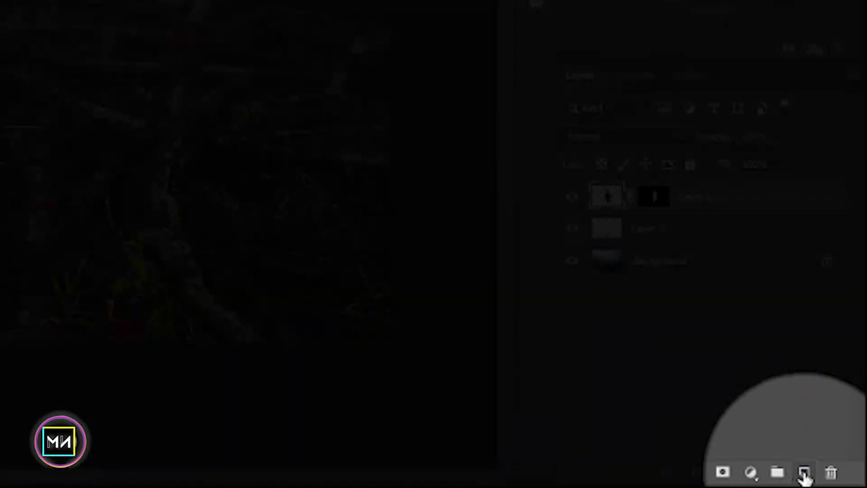
left_click(804, 473)
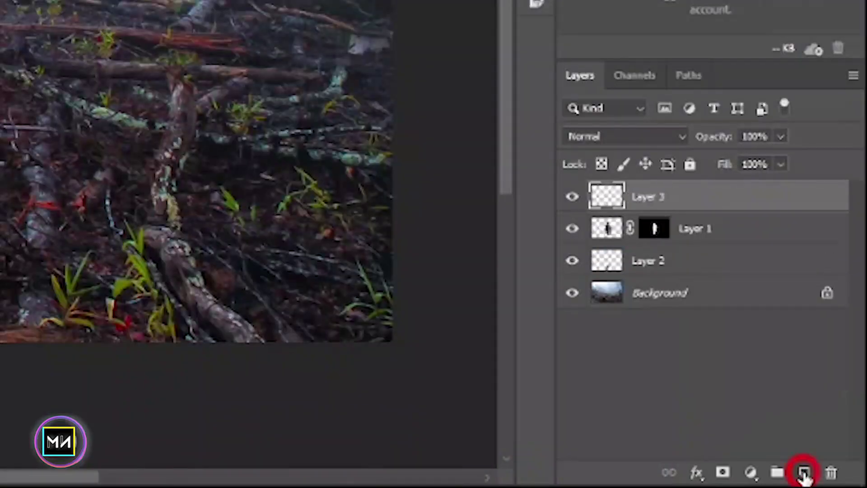
left_click(687, 207, "alt")
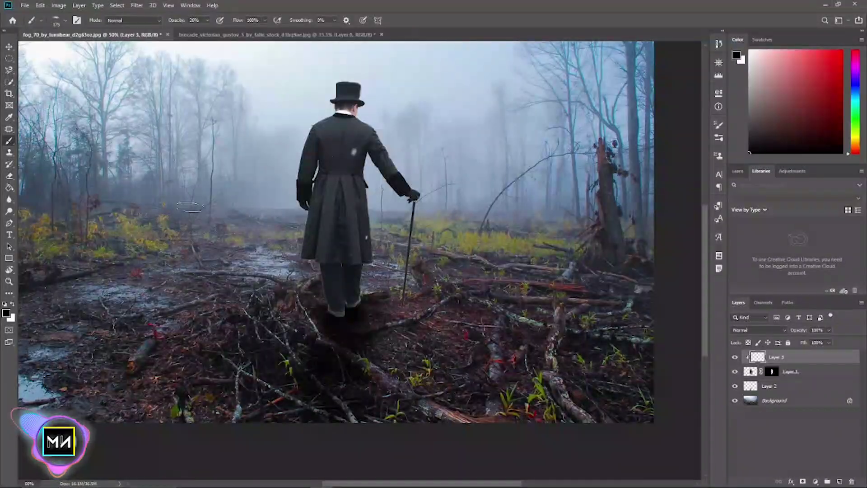
right_click(194, 207)
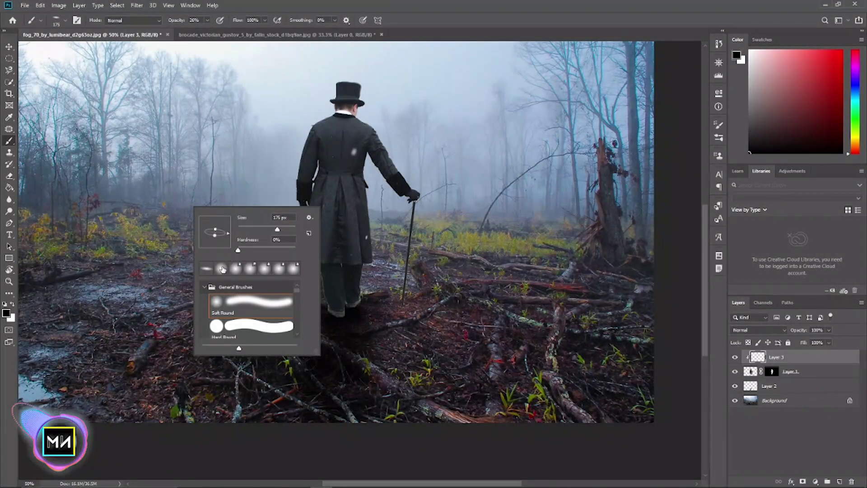
left_click(220, 269)
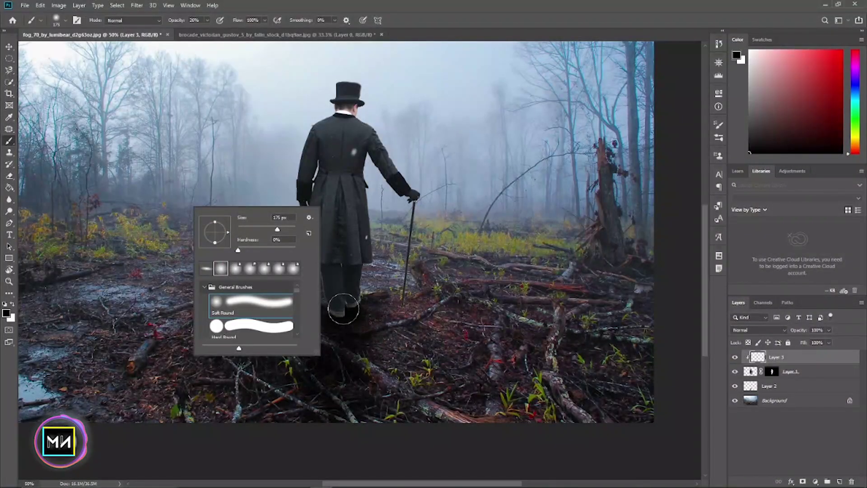
Paint dark shading over the man's shoes with a 100 px soft brush
key("Escape")
scroll(339, 310, "up", 3)
scroll(289, 217, "up", 2)
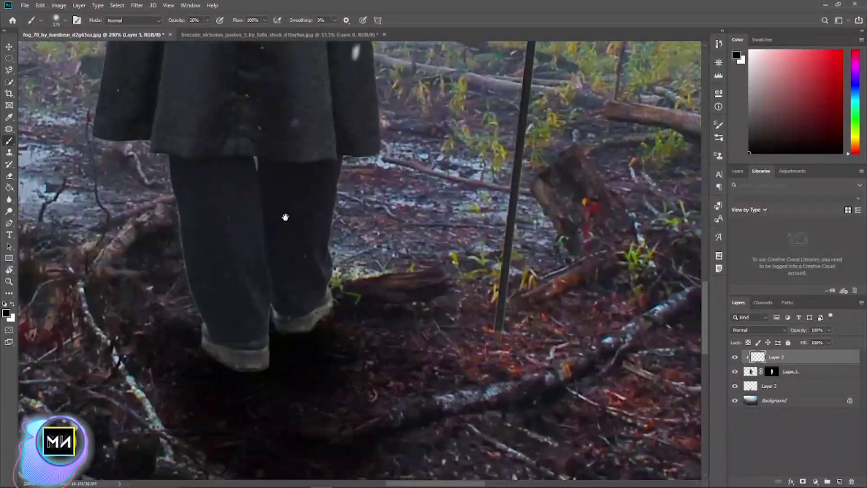
key("bracketleft")
key("bracketleft")
key("bracketleft")
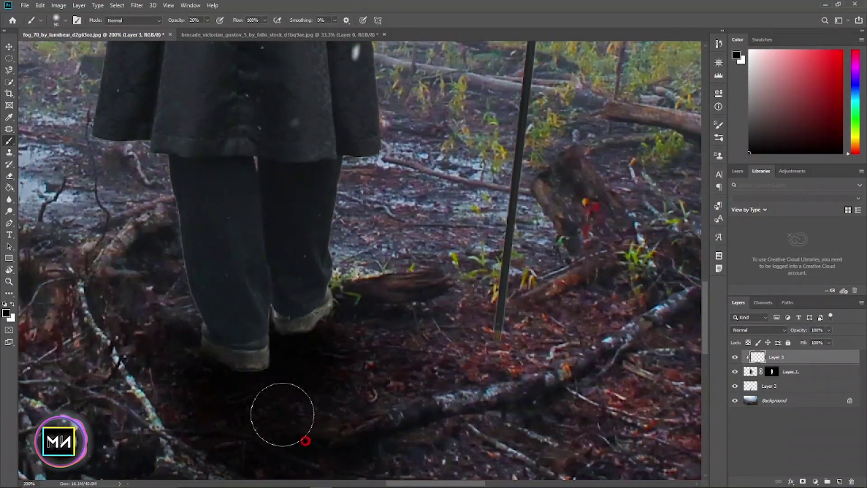
mouse_move(282, 414)
left_mouse_down()
mouse_move(193, 329)
mouse_move(345, 316)
mouse_move(271, 333)
mouse_move(253, 325)
left_mouse_up()
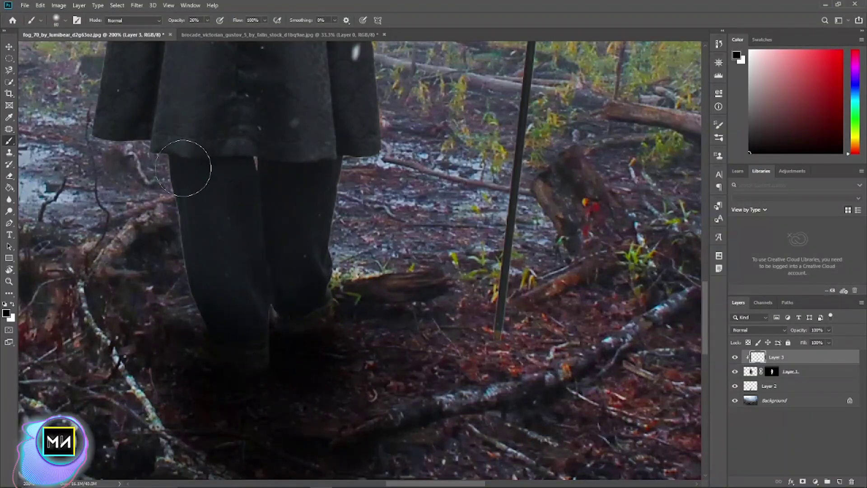
key("ctrl+minus")
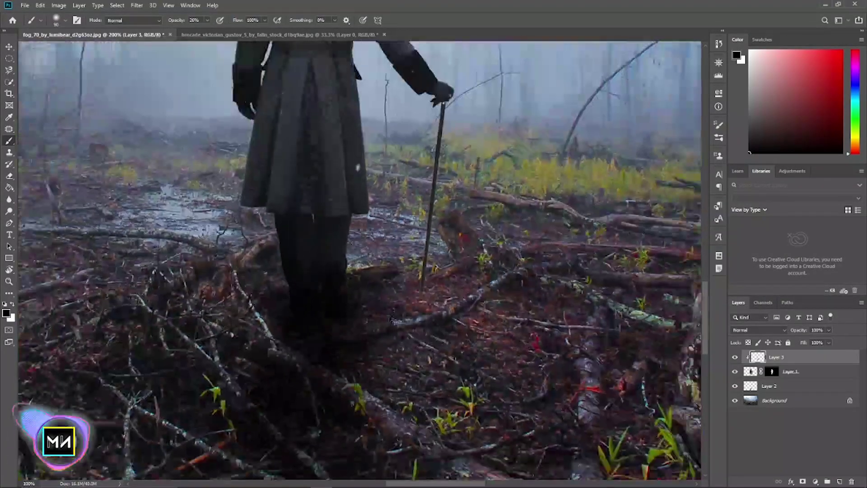
key("ctrl+minus")
Switch to a larger brush tip and darken the man's coat and legs
key("alt+bracketleft")
right_click(323, 276)
double_click(383, 377)
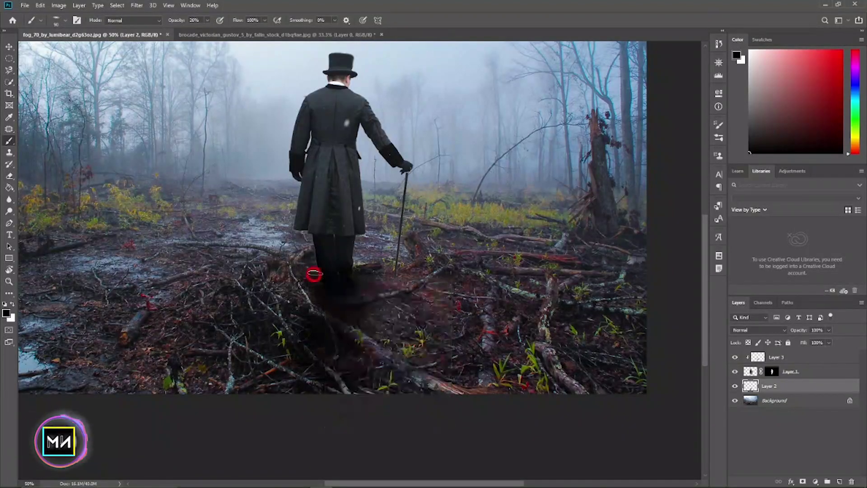
key("alt+bracketright")
right_click(374, 246)
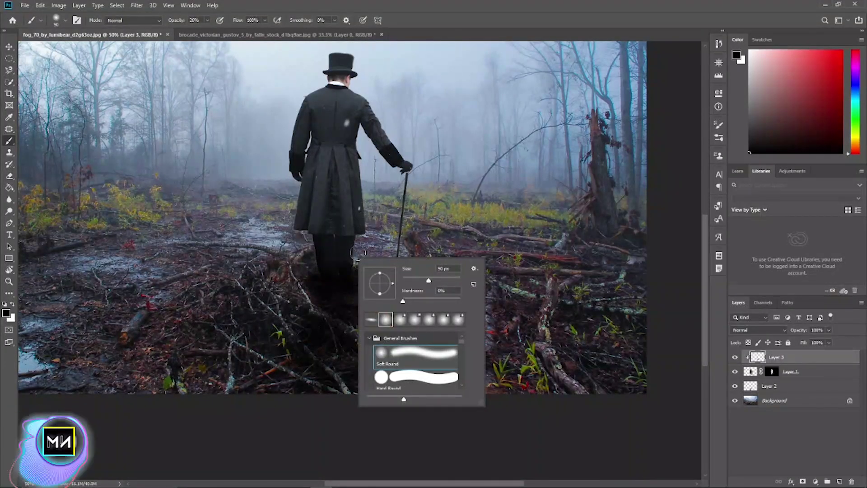
key("Escape")
key("bracketright")
key("bracketright")
key("bracketright")
mouse_move(356, 223)
left_mouse_down()
mouse_move(304, 202)
mouse_move(361, 244)
left_mouse_up()
key("ctrl+minus")
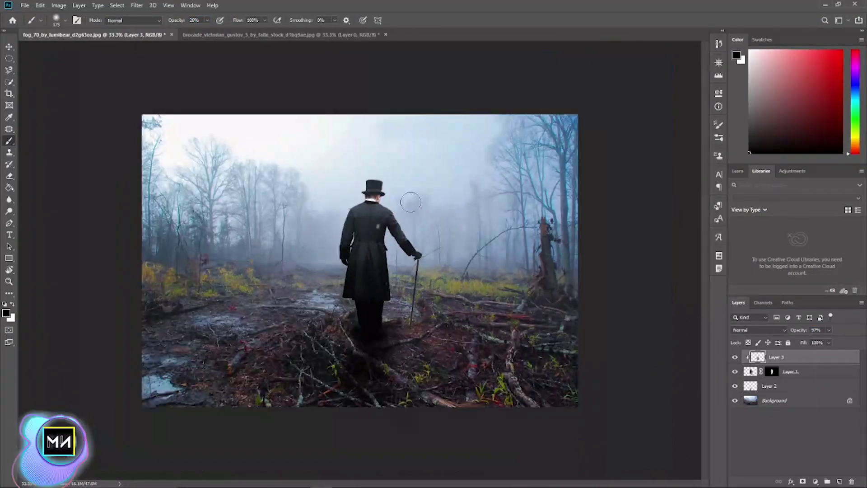
Add a Color Lookup adjustment above the man using NightFromDay.CUBE at reduced opacity
left_click(791, 373)
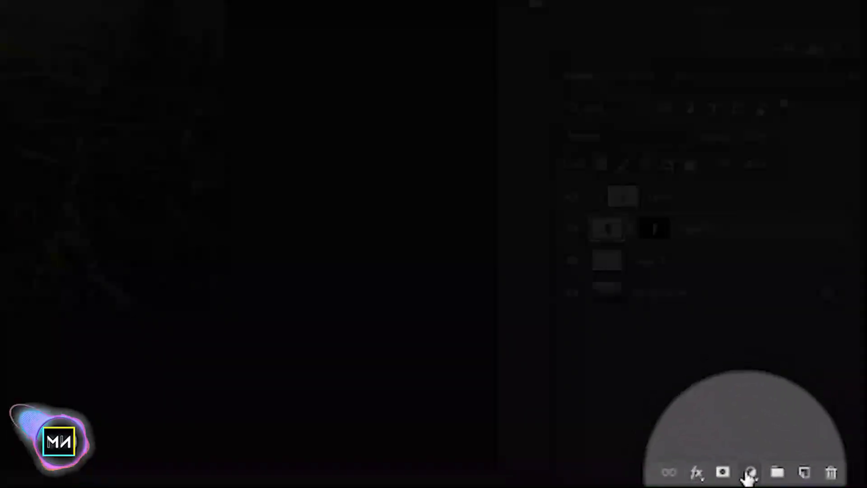
left_click(815, 481)
left_click(757, 363)
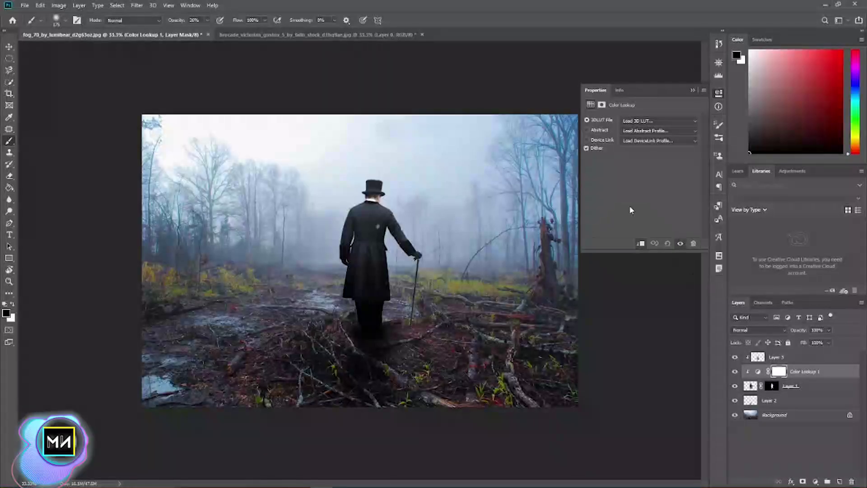
left_click(634, 121)
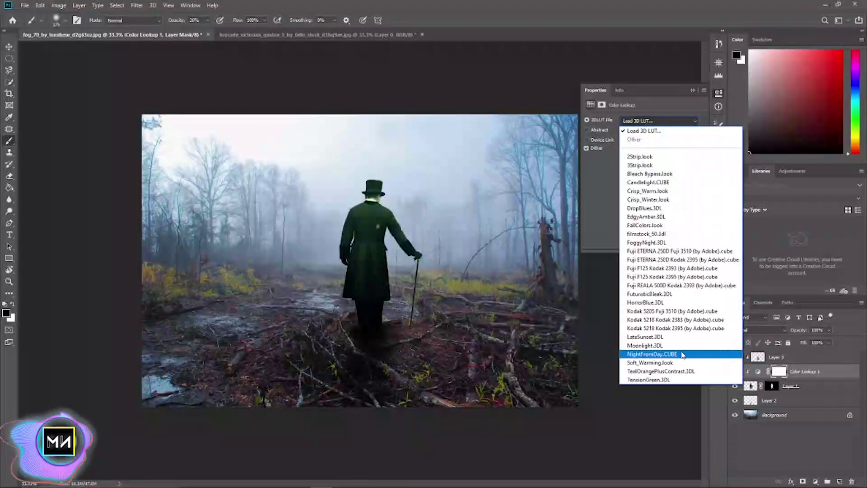
left_click(683, 355)
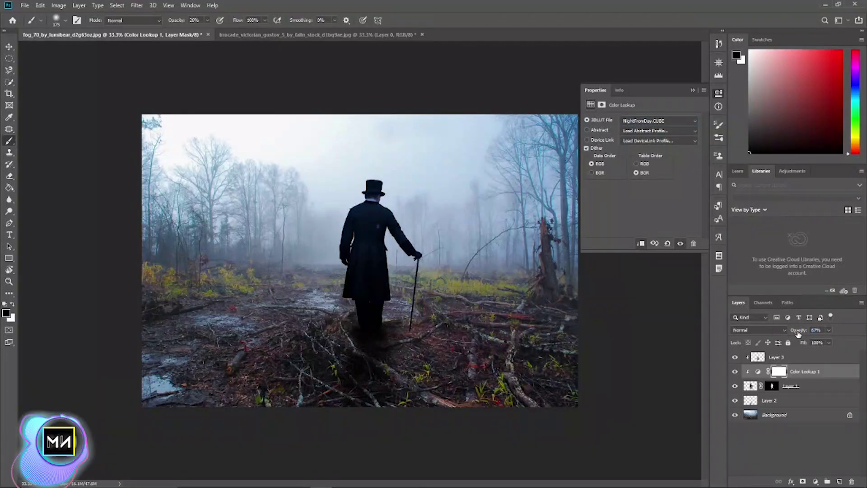
left_click_drag(798, 334, 783, 332)
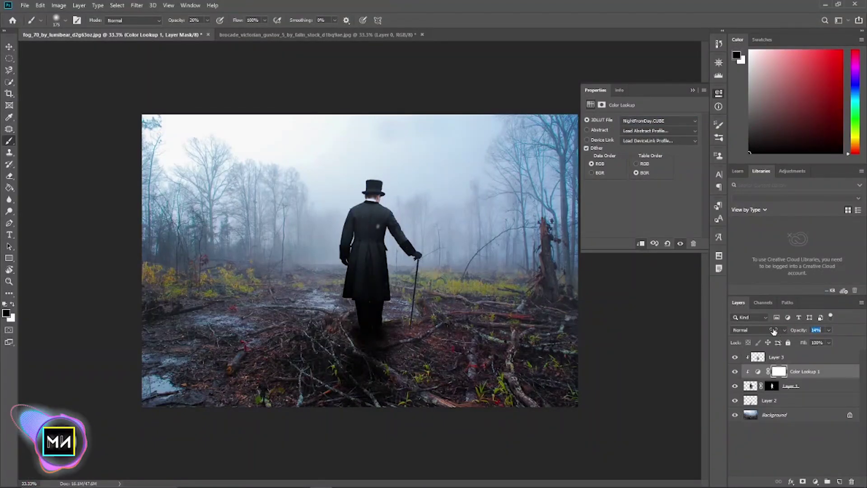
left_click(763, 357)
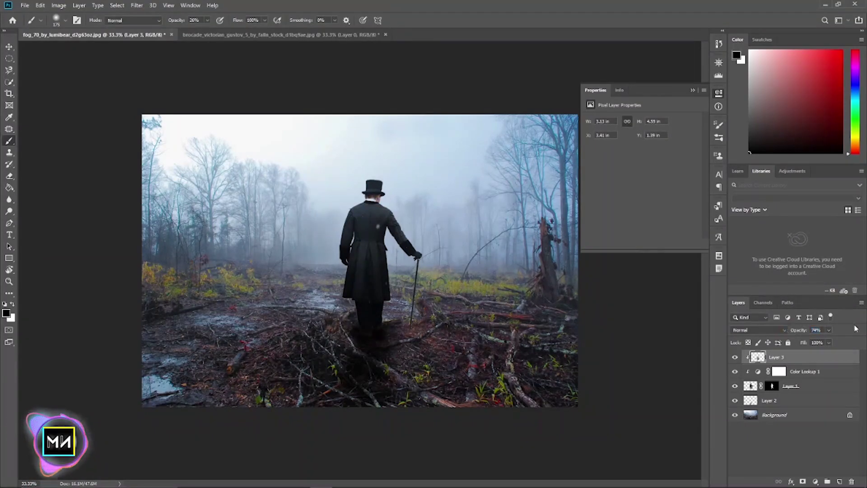
left_click(693, 90)
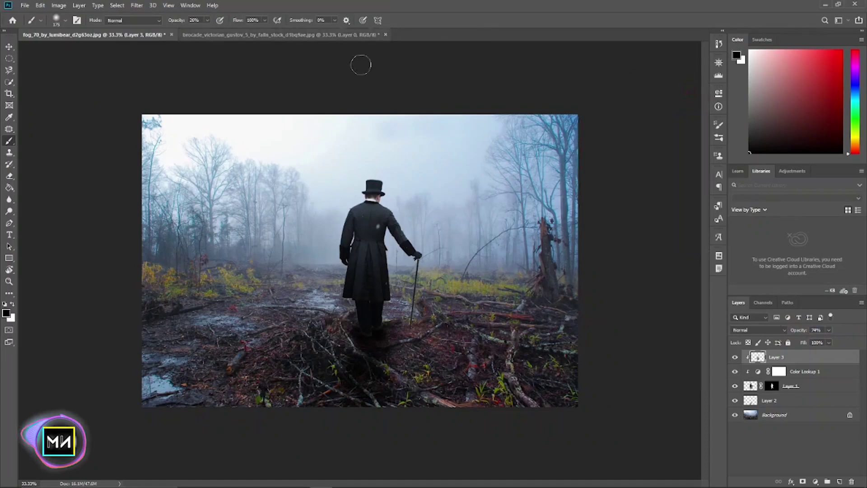
Drag the portal ring image from the tutorial folder into the document
left_click(8, 46)
left_click(545, 224)
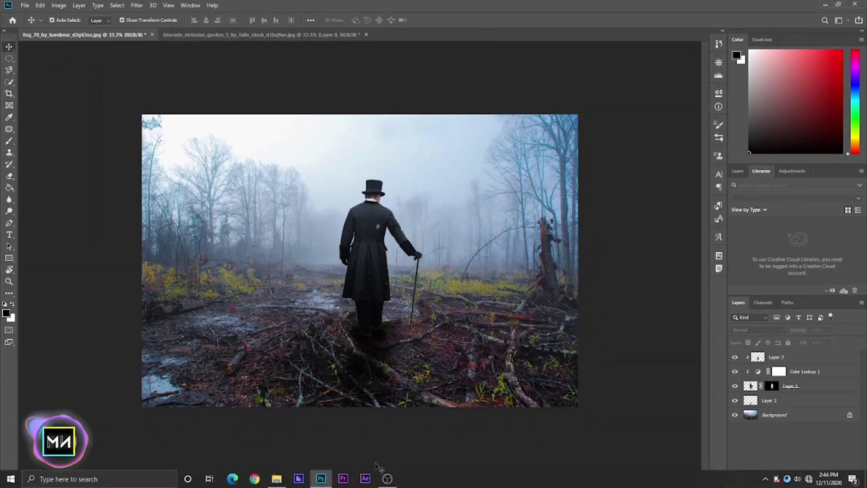
left_click(276, 478)
left_click(120, 92)
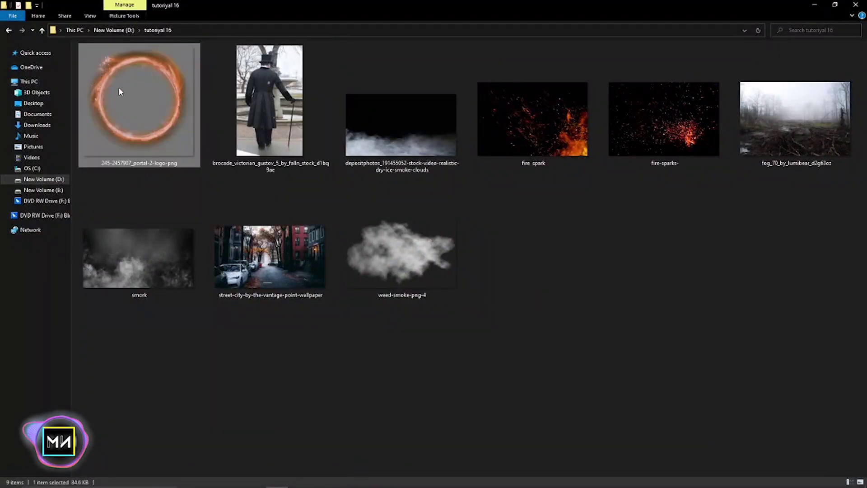
left_click_drag(145, 93, 415, 341)
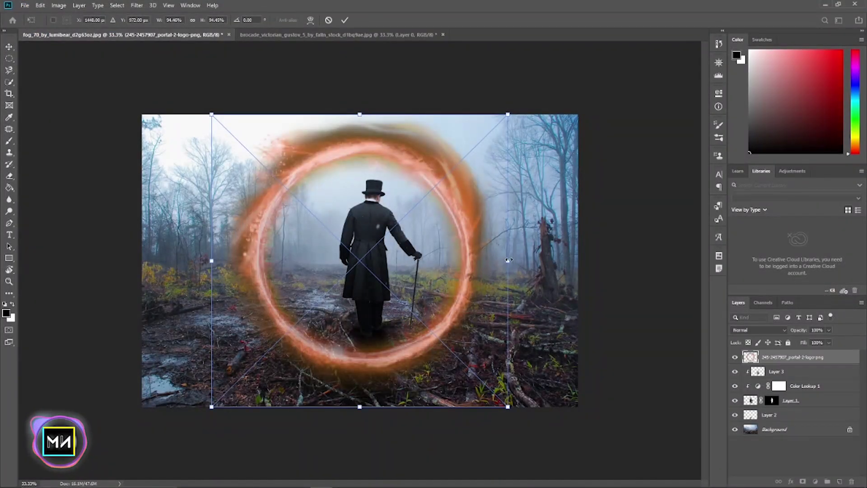
Scale the portal ring to about 68%, move its layer behind the man, and centre it around him
left_click_drag(508, 260, 426, 260)
left_click_drag(411, 226, 465, 183)
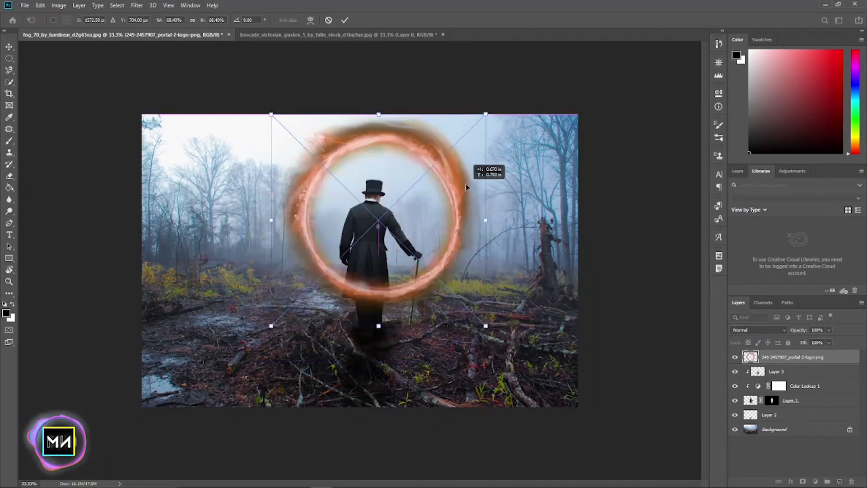
double_click(453, 192)
left_click_drag(787, 356, 787, 415)
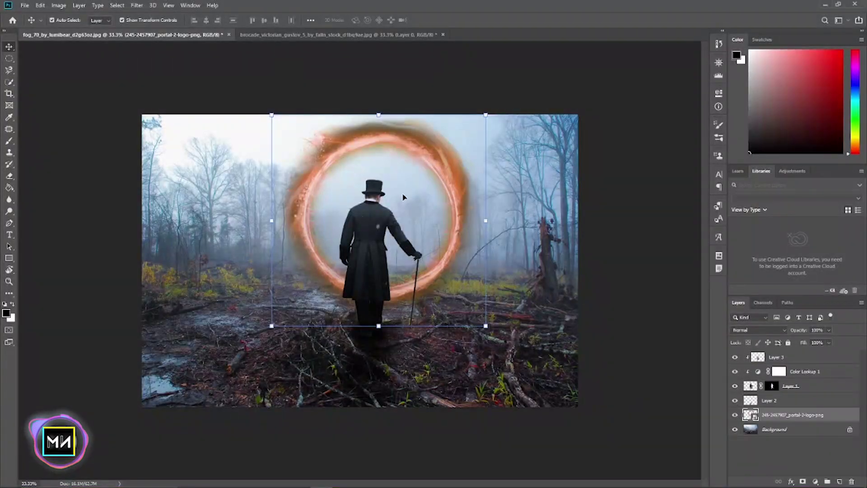
left_click(487, 216)
left_click_drag(457, 203, 449, 209)
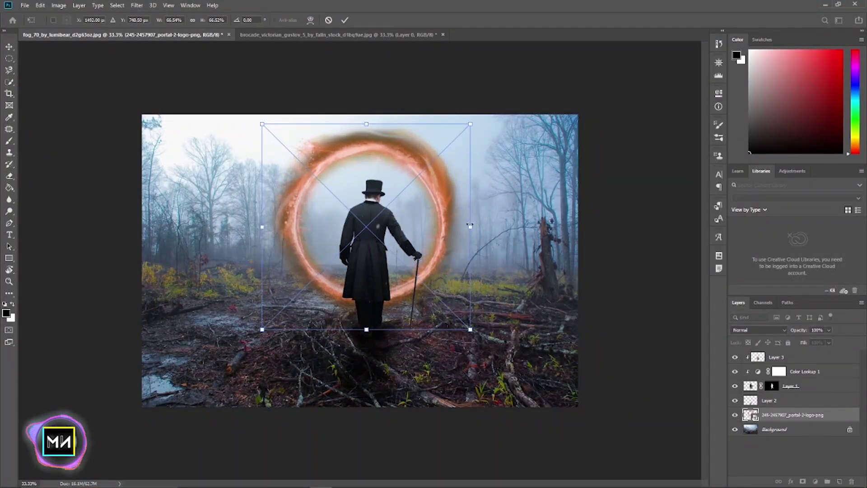
mouse_move(470, 210)
left_mouse_down()
mouse_move(442, 211)
mouse_move(456, 219)
left_mouse_up()
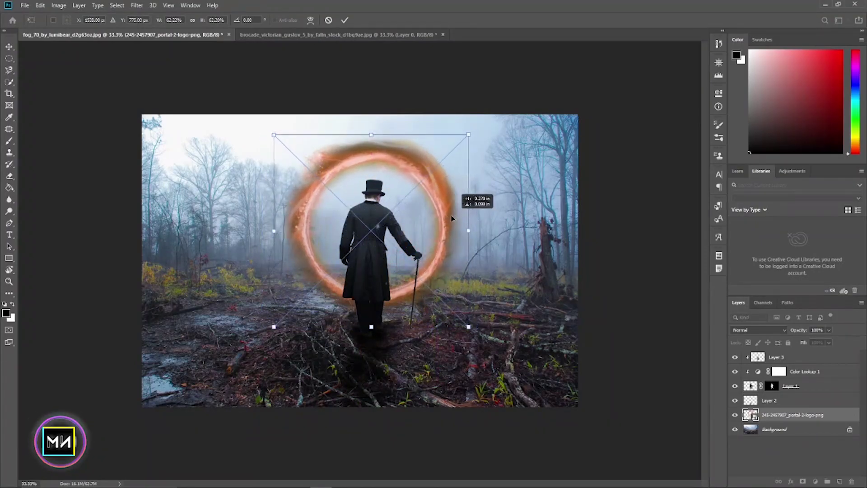
double_click(456, 216)
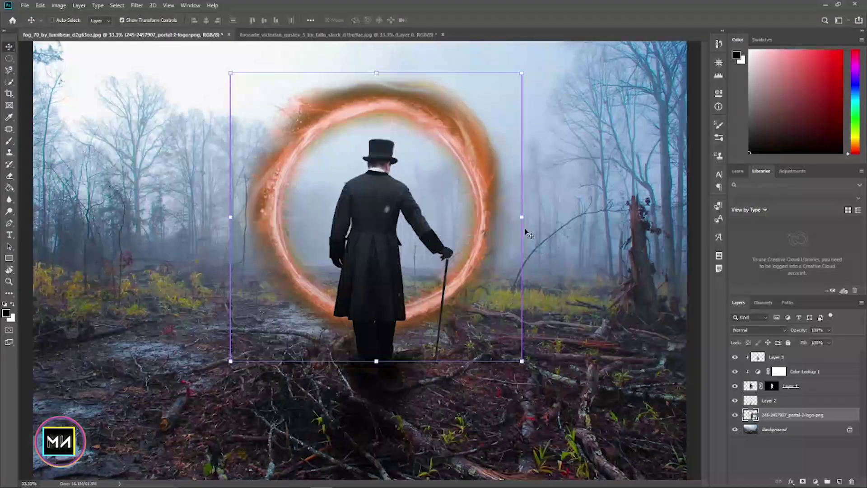
key("ctrl+plus")
Toggle the shadow and figure layers to check the shadow, and set brush opacity to about 22%
left_click(676, 408)
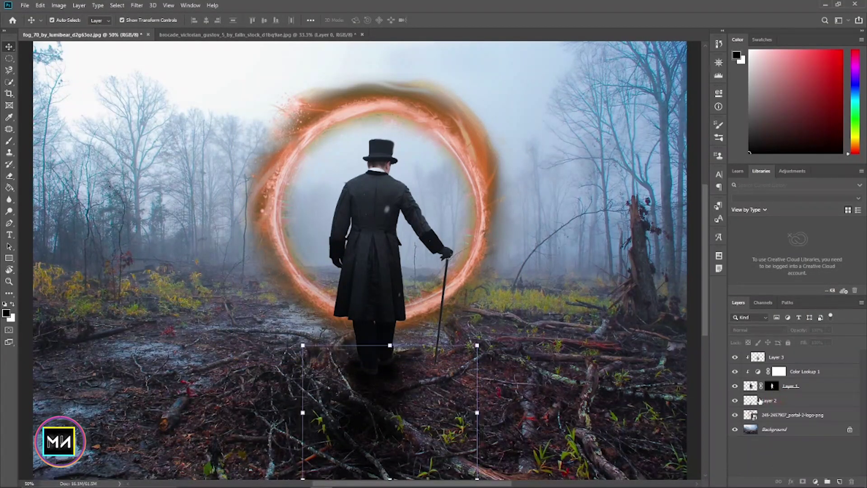
left_click(738, 401)
left_click(736, 401)
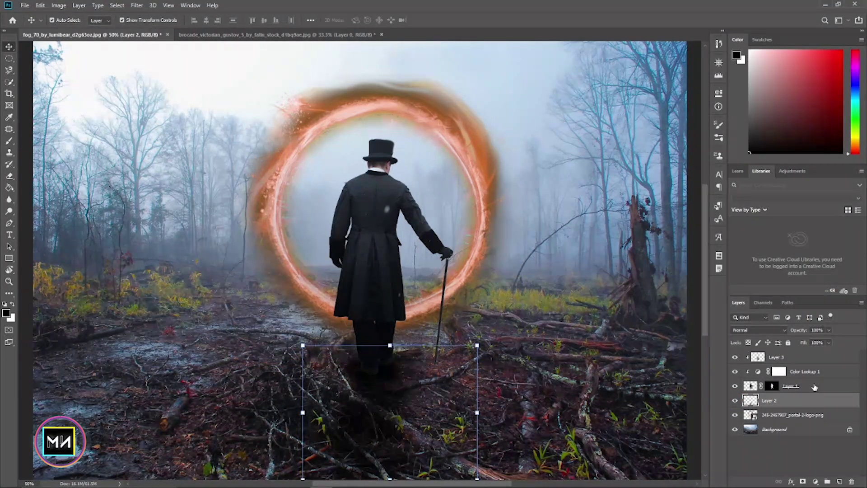
left_click(736, 401)
left_click(737, 401)
key("b")
key("alt+period")
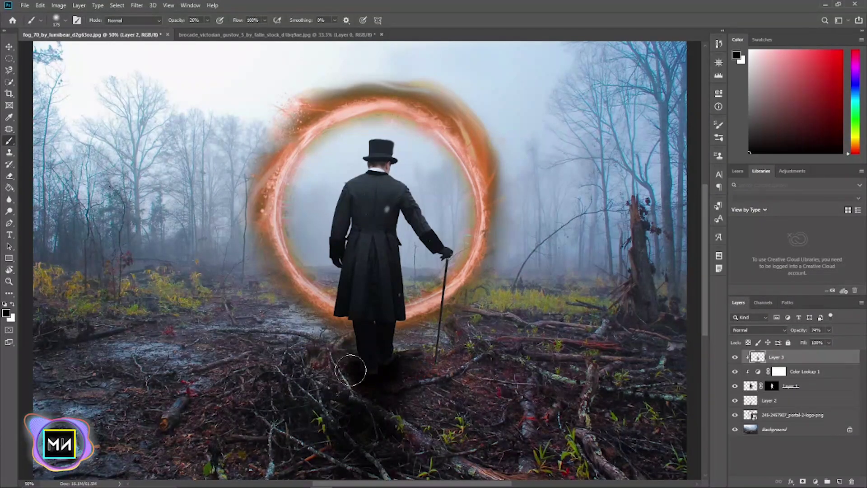
left_click(735, 386)
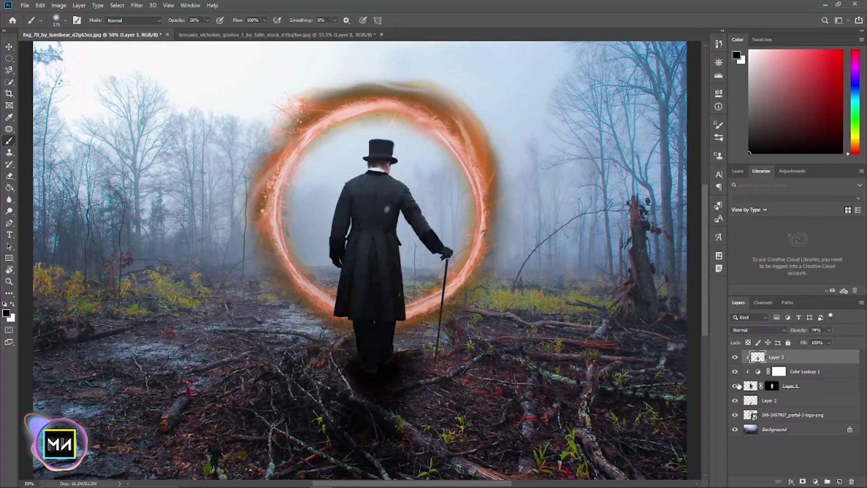
left_click(735, 357)
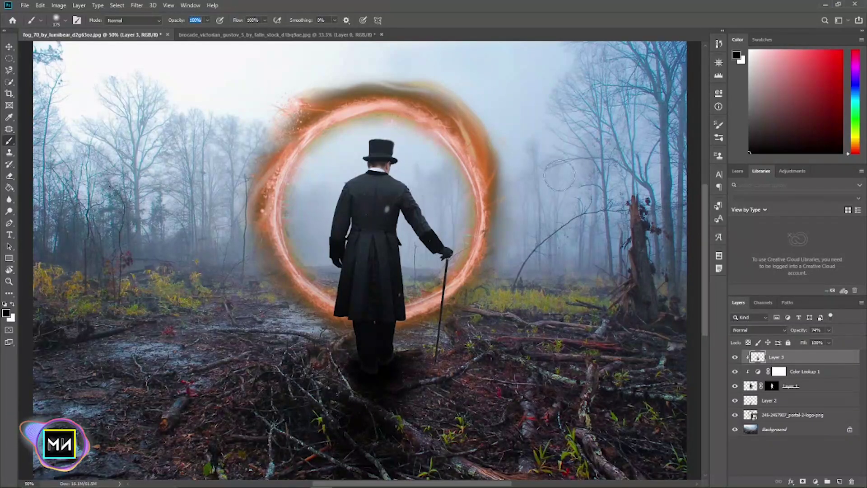
key("0")
left_click(750, 387)
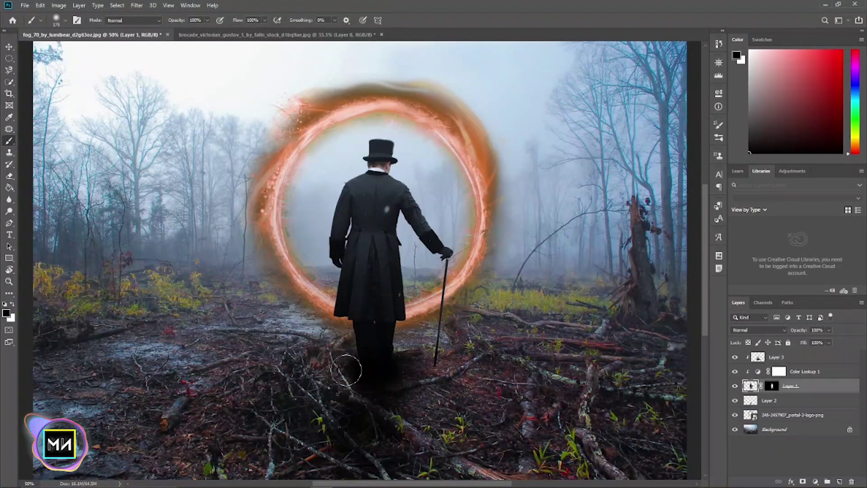
type("25")
key("2")
key("2")
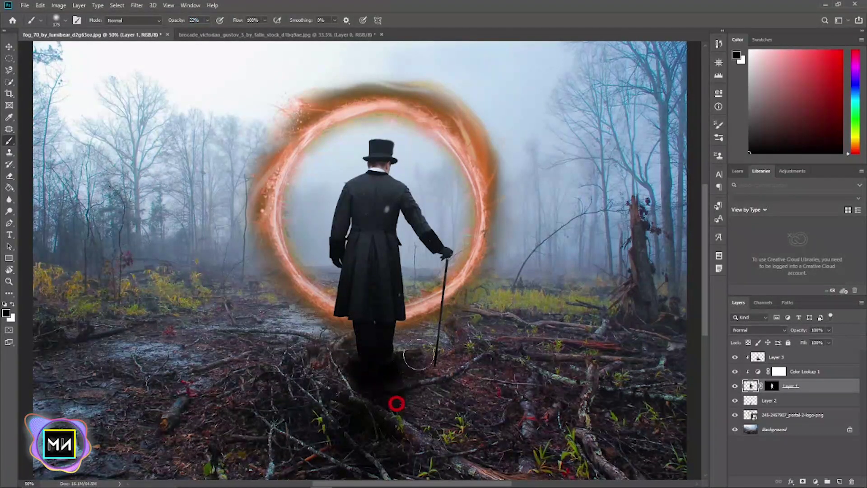
key("ctrl+minus")
With the portal layer selected, drag the street photo from the tutorial folder into Photoshop
left_click(8, 47)
key("ctrl+plus")
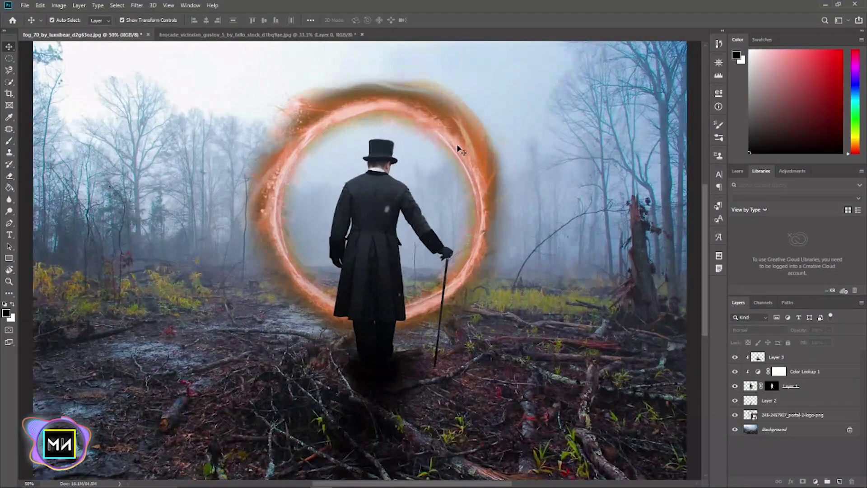
left_click(460, 136)
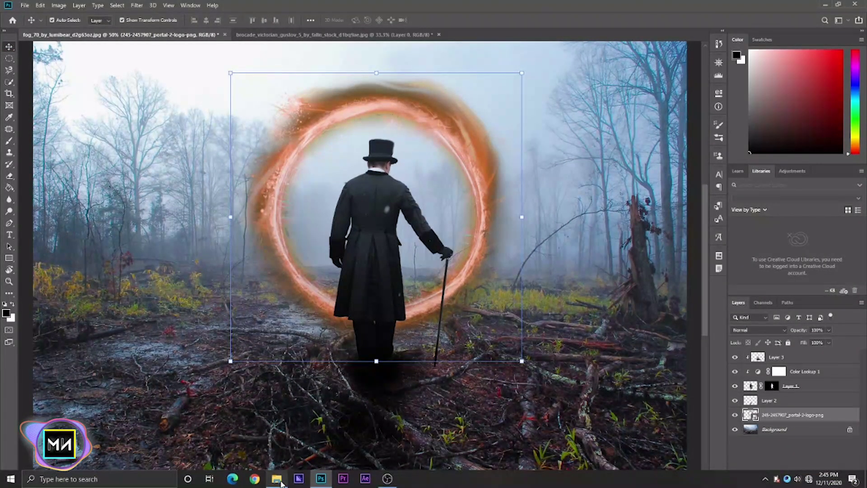
left_click(277, 484)
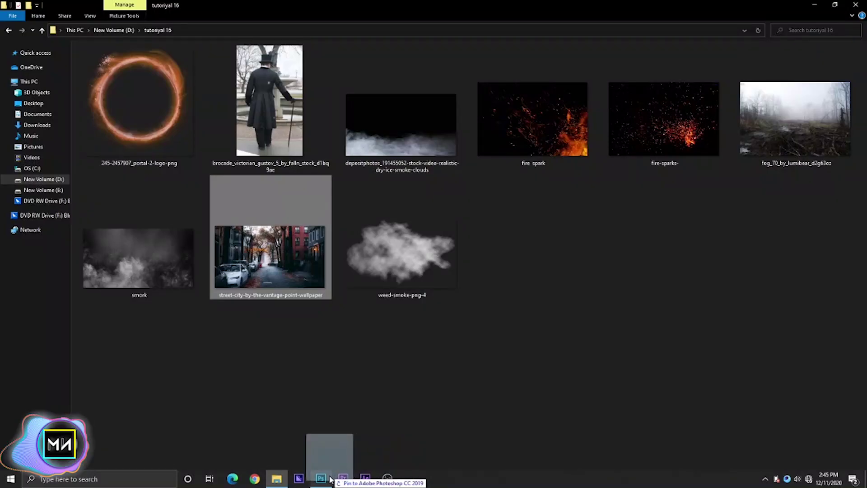
left_click(321, 484)
Scale the street photo down into a rectangle behind the man and shift it slightly left
left_click_drag(594, 183, 361, 253)
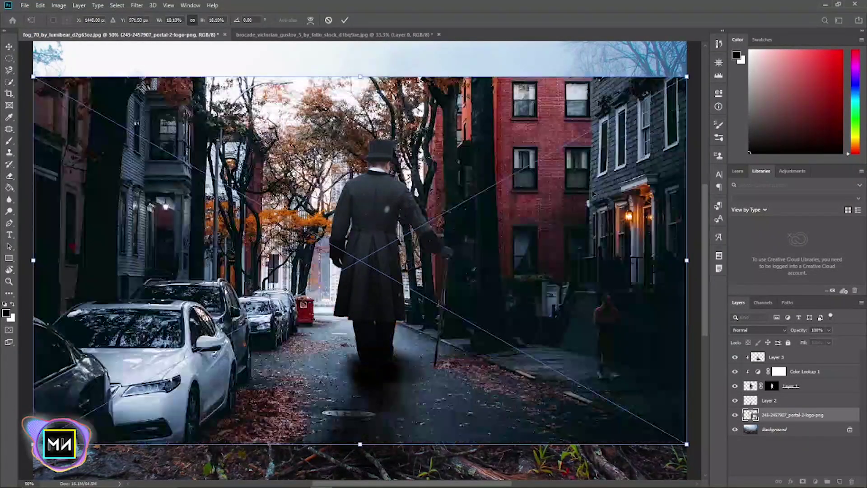
mouse_move(687, 42)
left_mouse_down()
mouse_move(509, 162)
mouse_move(632, 110)
left_mouse_up()
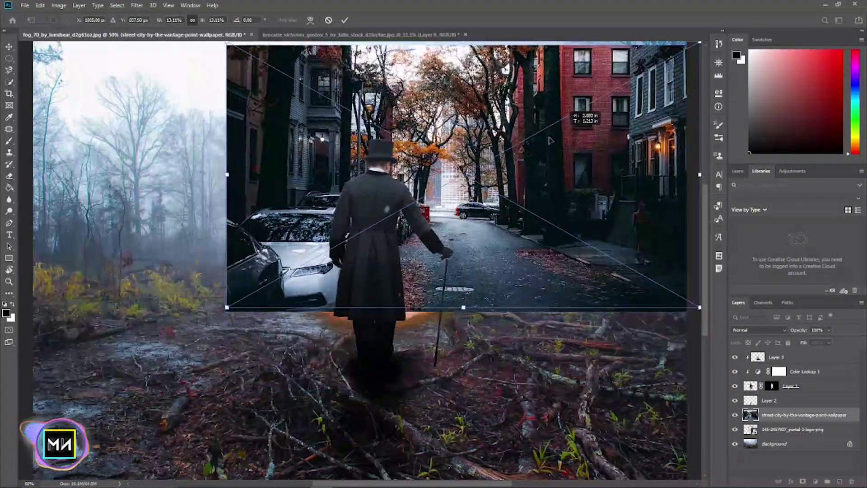
key("Return")
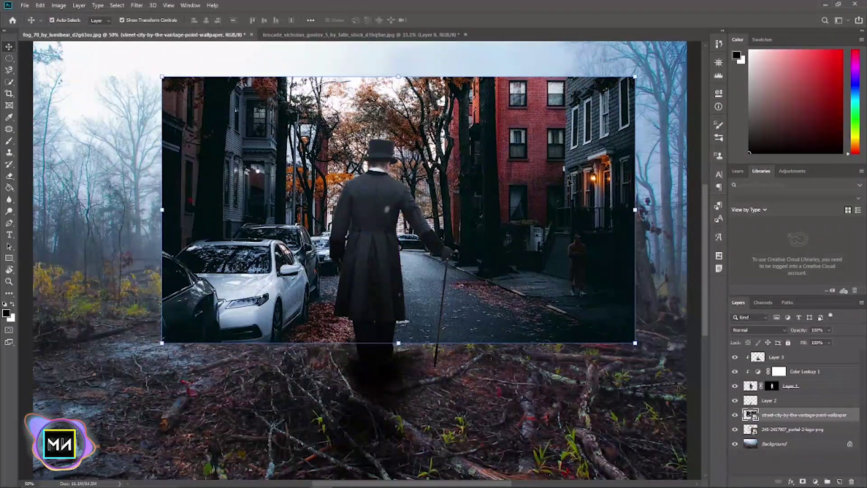
left_click_drag(624, 222, 615, 222)
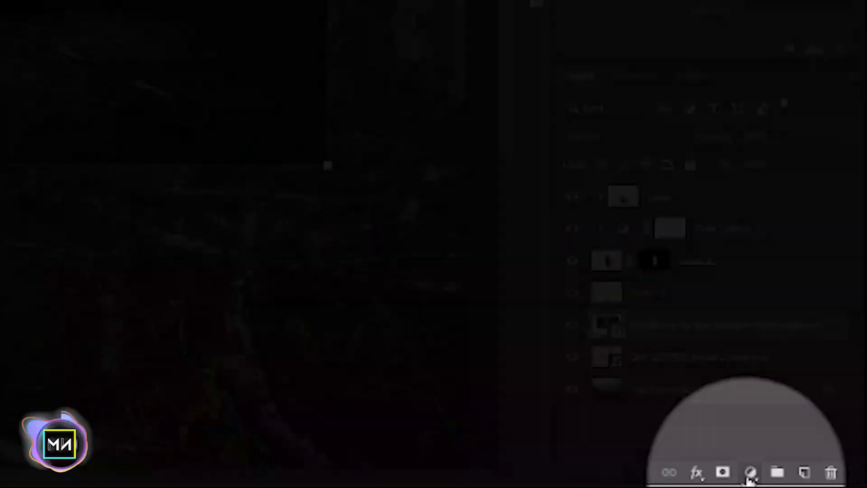
left_click(815, 481)
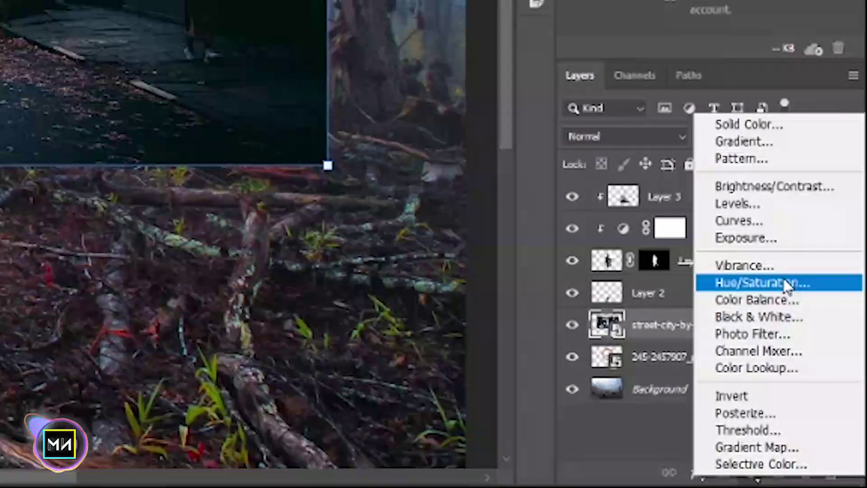
Clip a Hue/Saturation adjustment at -13 saturation to the street photo and give the street layer a mask
left_click(753, 283)
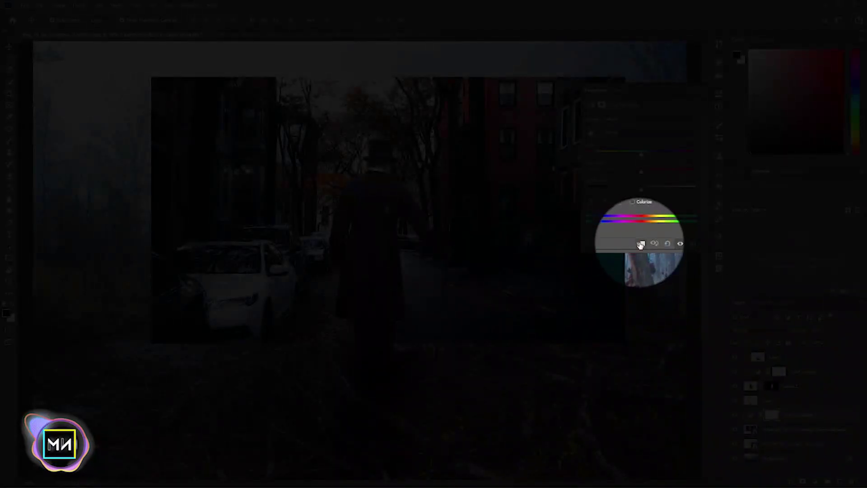
left_click(641, 244)
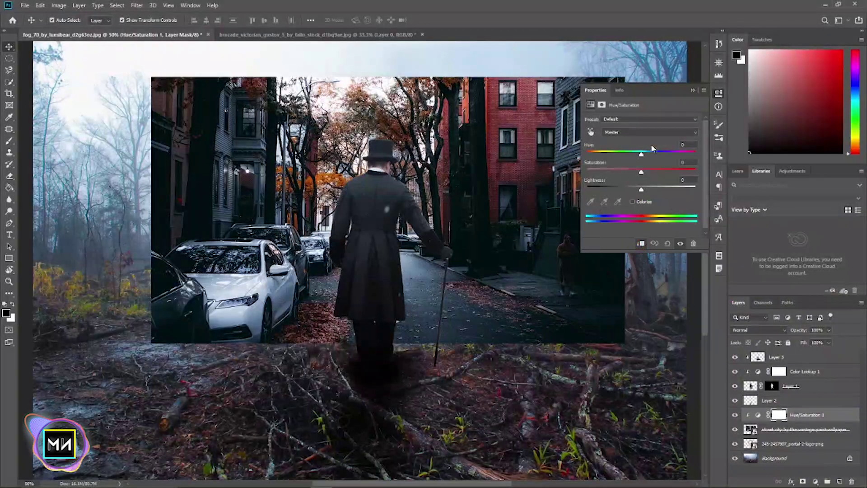
mouse_move(641, 172)
left_mouse_down()
mouse_move(628, 175)
mouse_move(631, 155)
left_mouse_up()
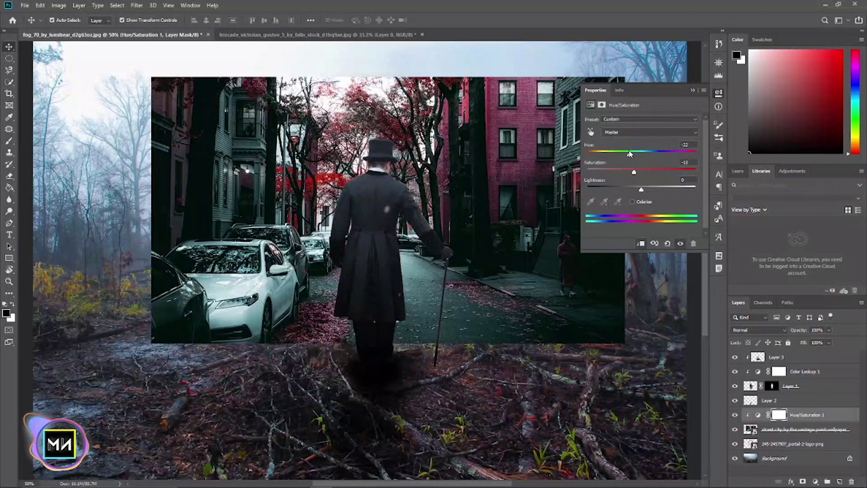
left_click_drag(630, 154, 642, 157)
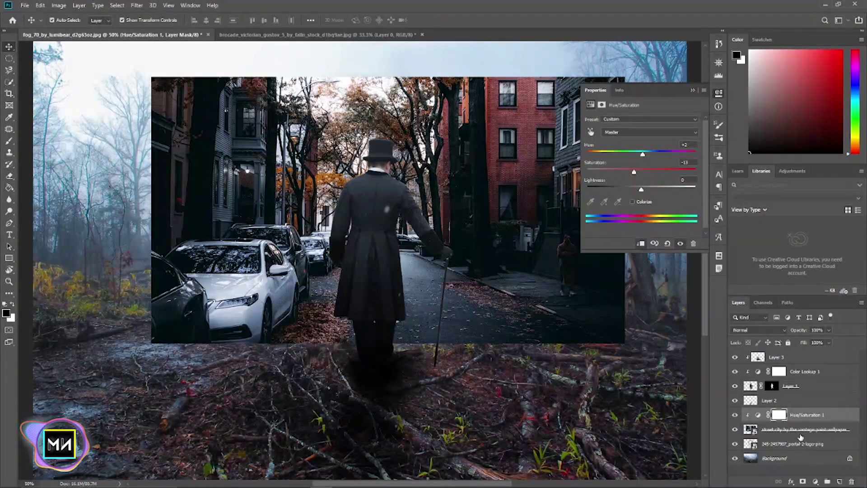
left_click(826, 430)
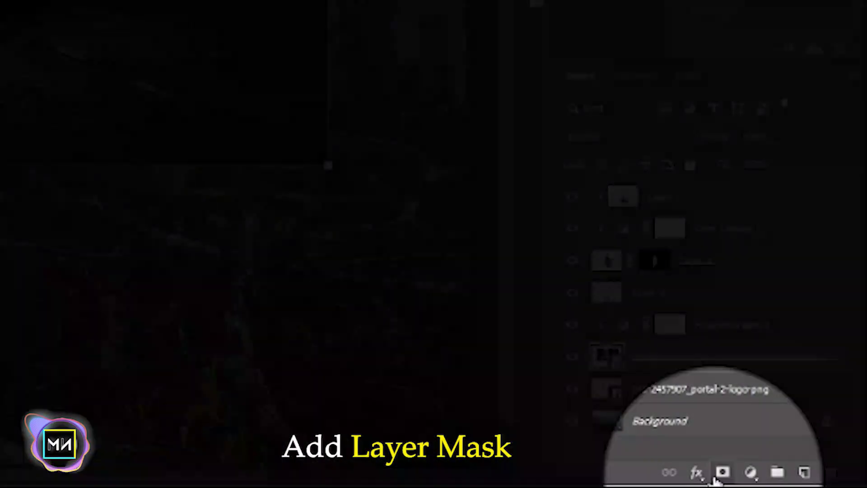
left_click(723, 472)
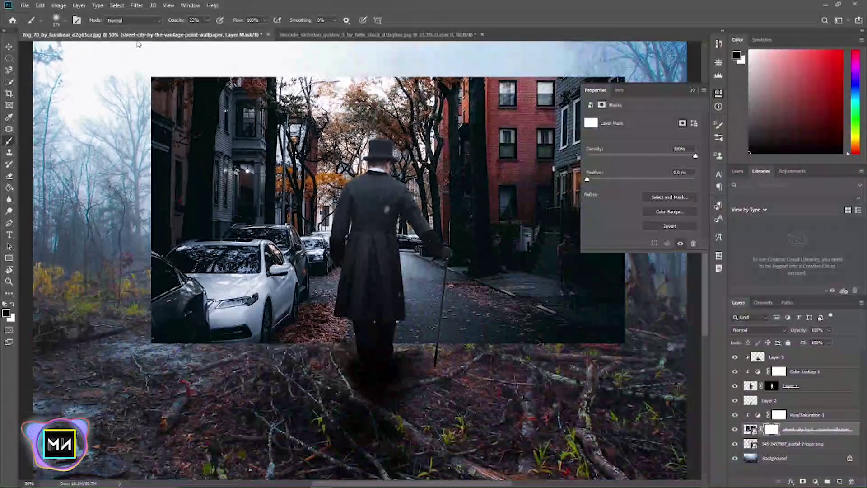
Enlarge the brush to about 400, fade the street's top-left, and move the street layer below the portal
left_click_drag(169, 21, 173, 21)
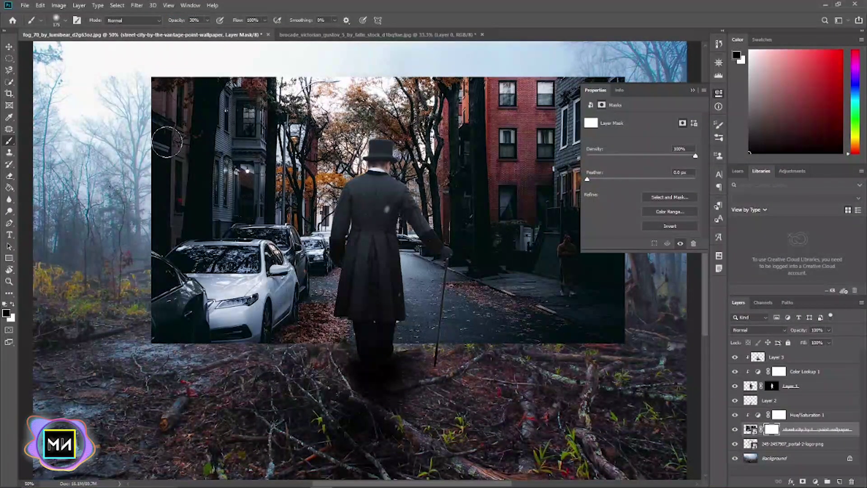
key("bracketright")
key("bracketright")
key("bracketright")
mouse_move(151, 109)
left_mouse_down()
mouse_move(132, 102)
mouse_move(172, 151)
left_mouse_up()
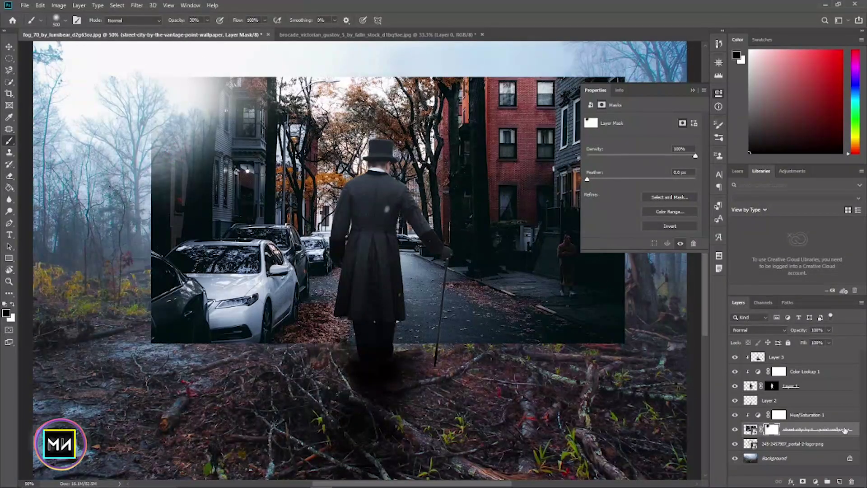
mouse_move(813, 429)
left_mouse_down()
mouse_move(795, 440)
mouse_move(801, 448)
left_mouse_up()
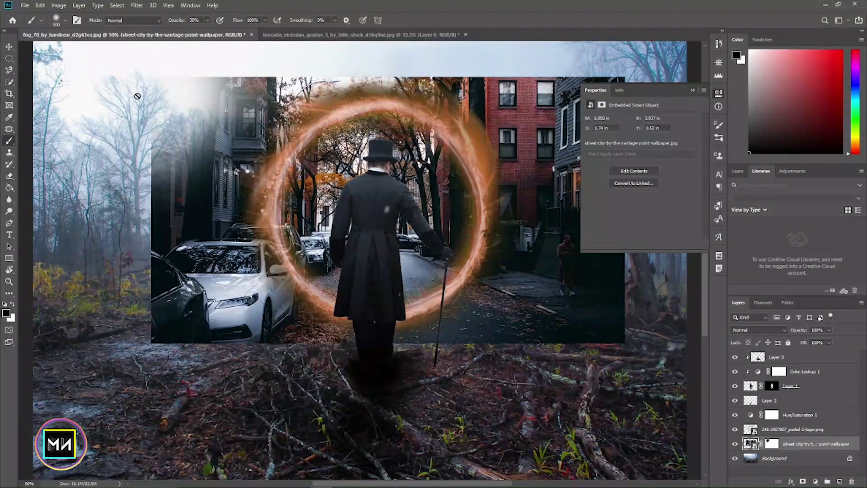
Paint the street mask black to fade its edges, house and cars into the fog
left_click(771, 443)
left_click_drag(181, 90, 122, 246)
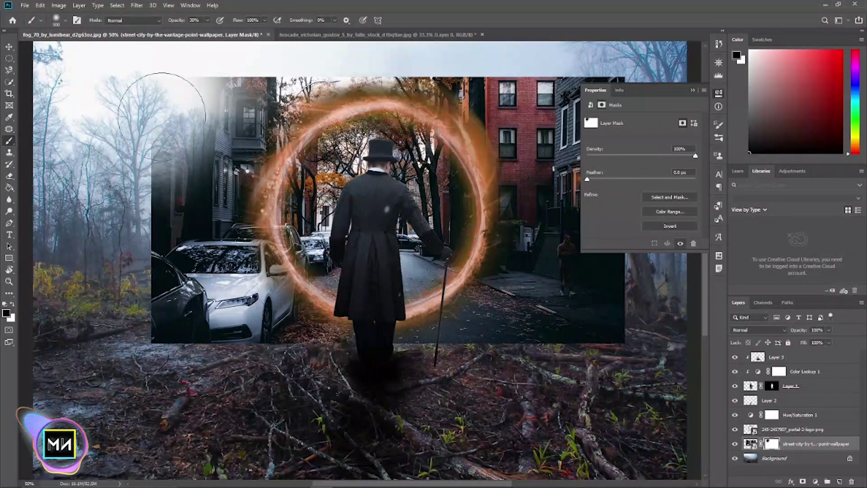
mouse_move(142, 302)
left_mouse_down()
mouse_move(140, 207)
mouse_move(226, 271)
left_mouse_up()
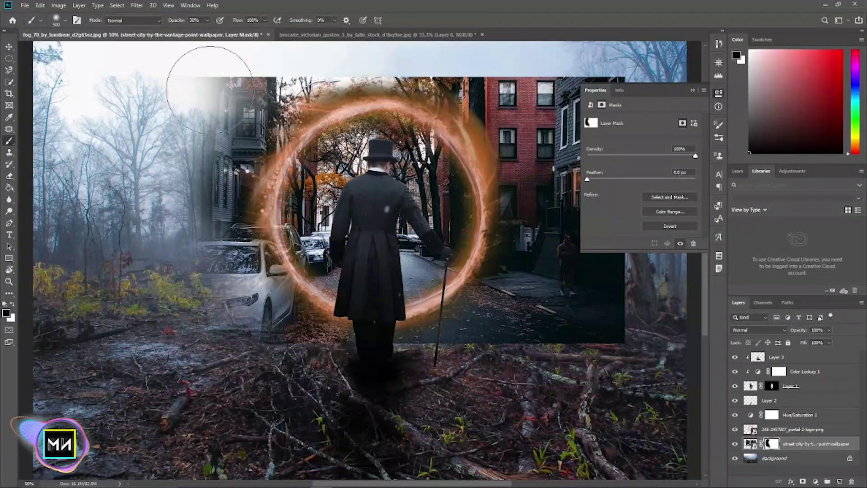
mouse_move(198, 88)
left_mouse_down()
mouse_move(170, 85)
mouse_move(286, 74)
mouse_move(497, 85)
left_mouse_up()
key("0")
left_click(692, 90)
mouse_move(587, 113)
left_mouse_down()
mouse_move(613, 187)
mouse_move(578, 271)
mouse_move(542, 82)
mouse_move(520, 127)
mouse_move(547, 148)
mouse_move(526, 238)
mouse_move(452, 334)
mouse_move(472, 341)
mouse_move(358, 64)
left_mouse_up()
key("bracketleft")
key("bracketleft")
key("bracketleft")
key("bracketright")
key("bracketright")
key("bracketright")
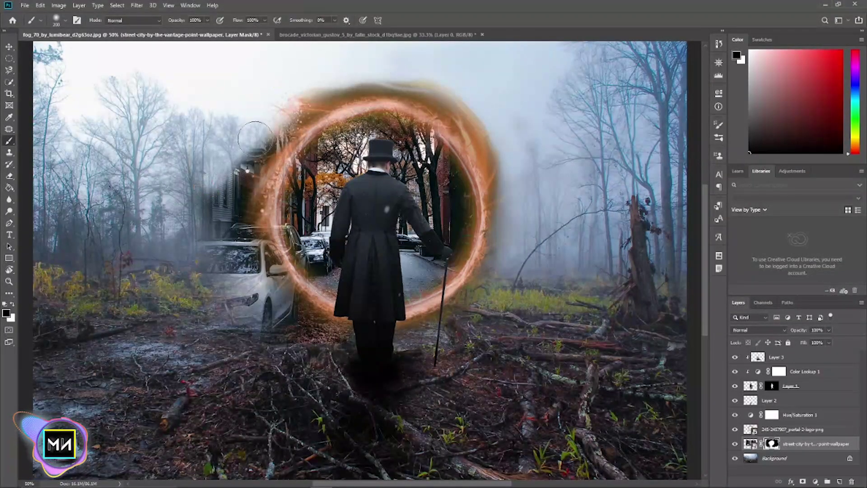
mouse_move(316, 90)
left_mouse_down()
mouse_move(203, 203)
mouse_move(239, 294)
left_mouse_up()
mouse_move(217, 391)
left_mouse_down()
mouse_move(280, 316)
mouse_move(252, 177)
left_mouse_up()
key("bracketleft")
key("bracketleft")
key("bracketleft")
Move Hue/Saturation 1 directly above the street photo, clip it, and toggle it to compare
left_click(768, 420)
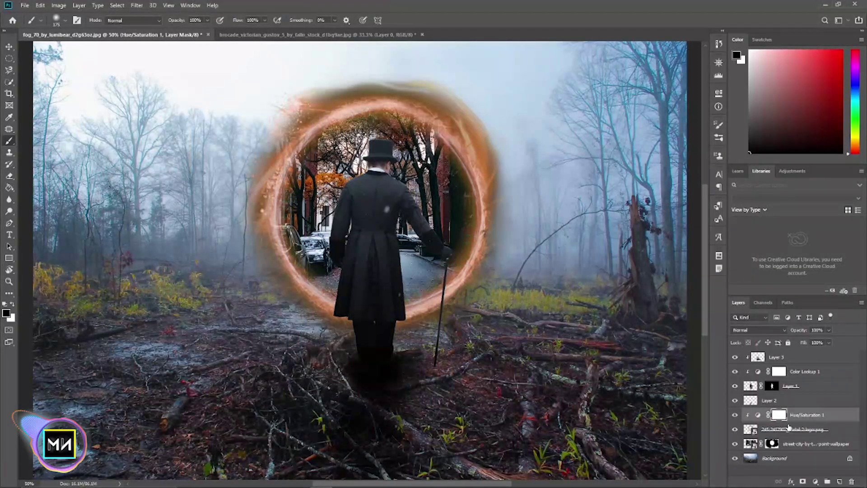
left_click_drag(822, 417, 772, 436)
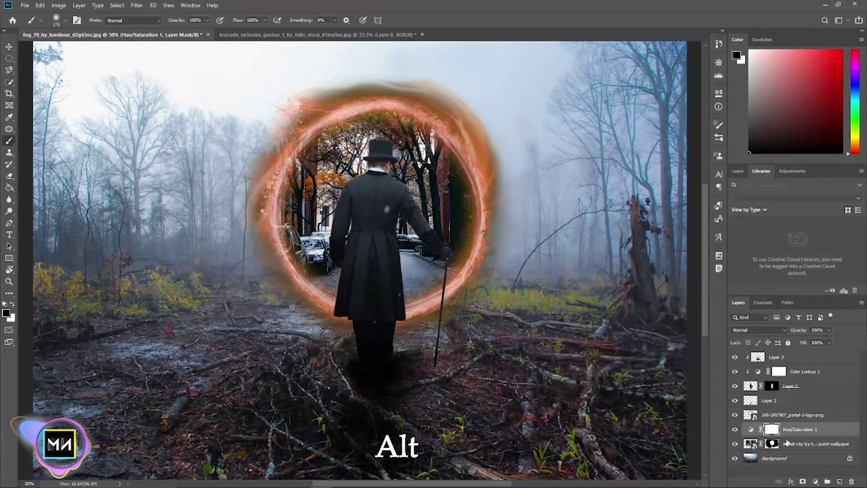
left_click(784, 433, "alt")
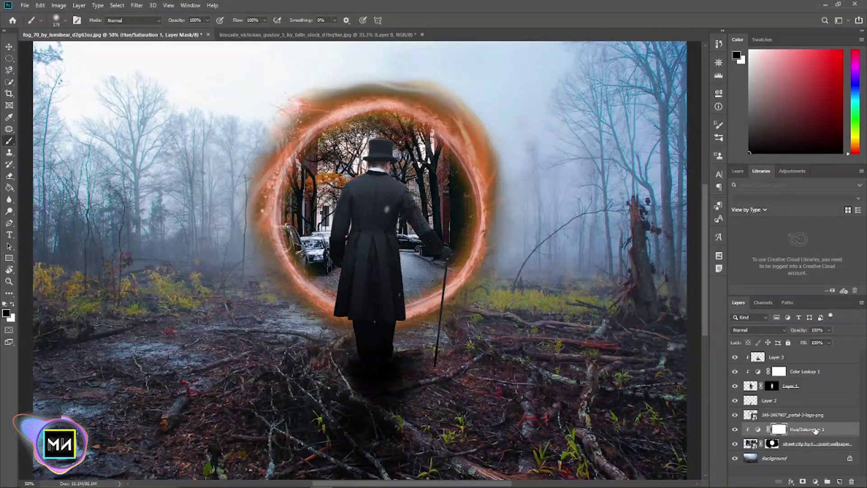
left_click(735, 429)
Clip a Brightness/Contrast layer to the street photo's Hue/Saturation at brightness -77, contrast 10
left_click(734, 429)
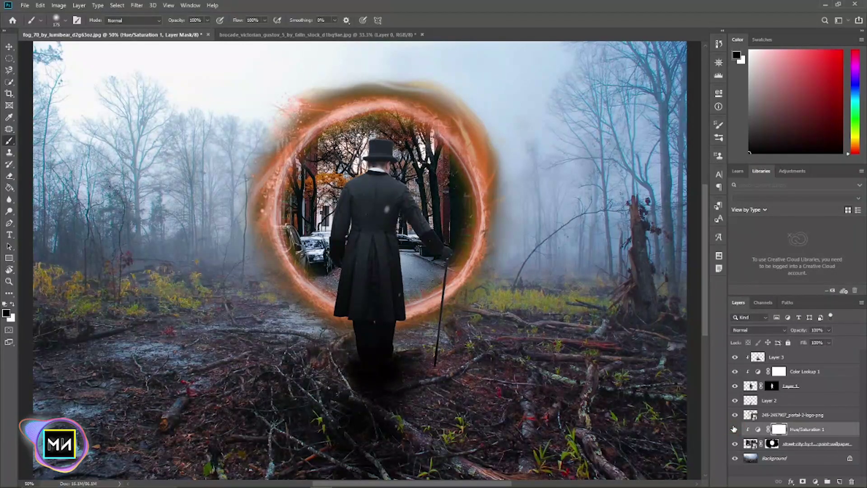
left_click(735, 431)
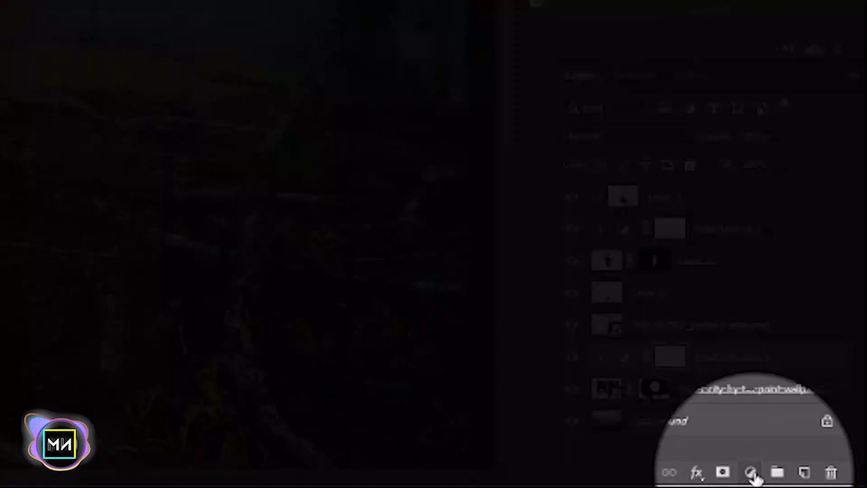
left_click(815, 482)
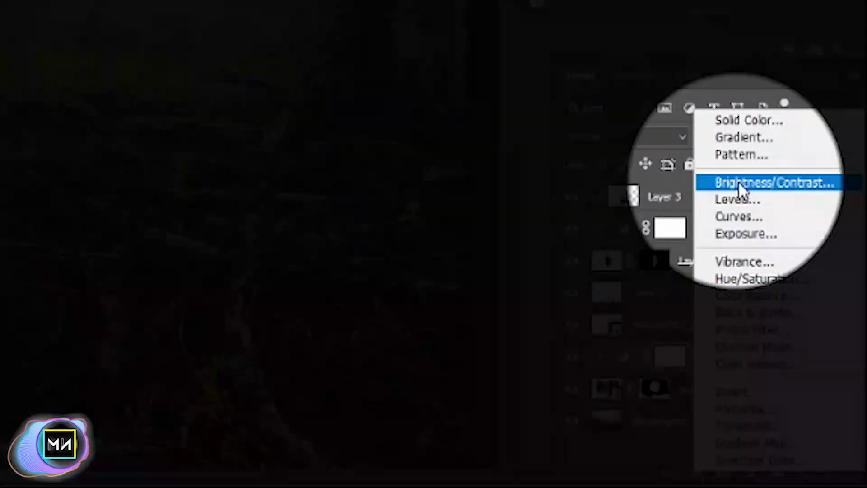
left_click(741, 182)
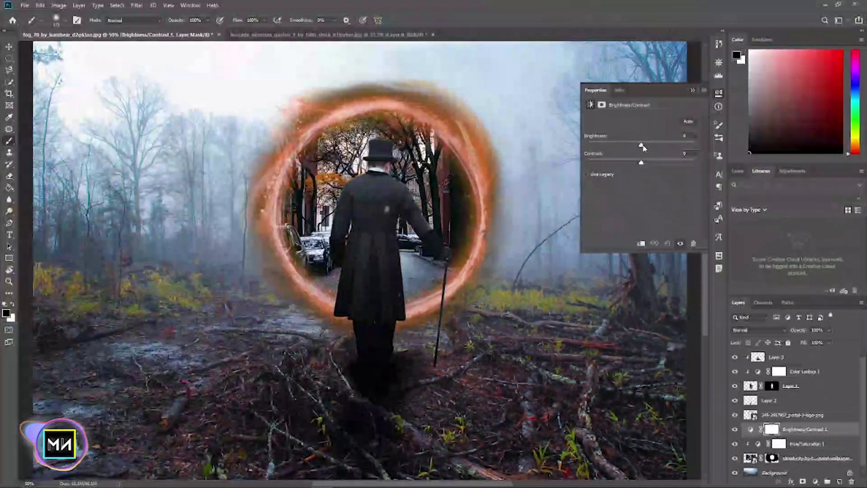
left_click_drag(641, 145, 617, 146)
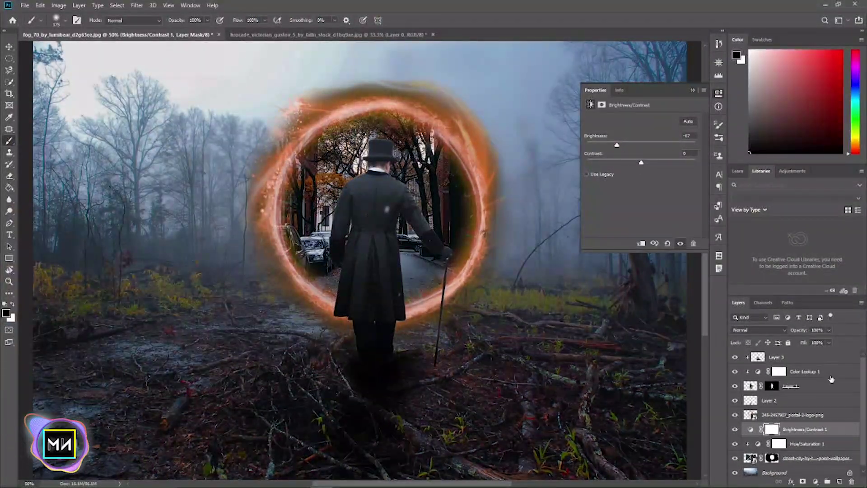
left_click(641, 244)
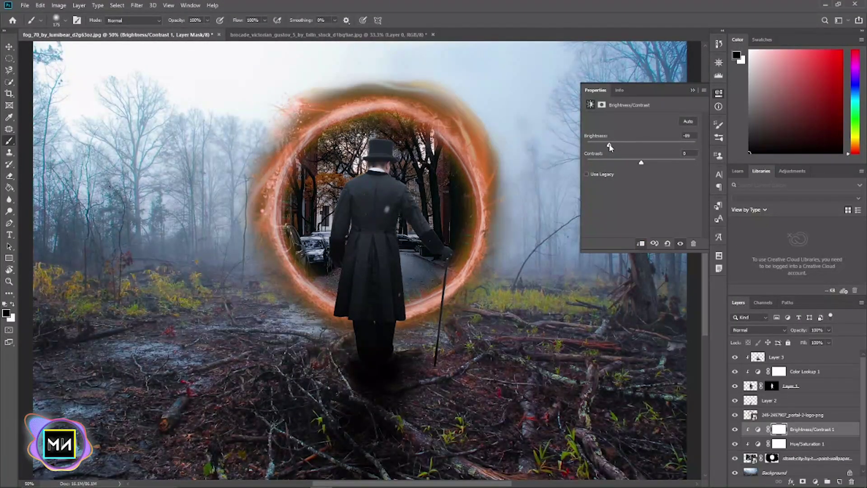
mouse_move(610, 146)
left_mouse_down()
mouse_move(685, 169)
mouse_move(652, 176)
left_mouse_up()
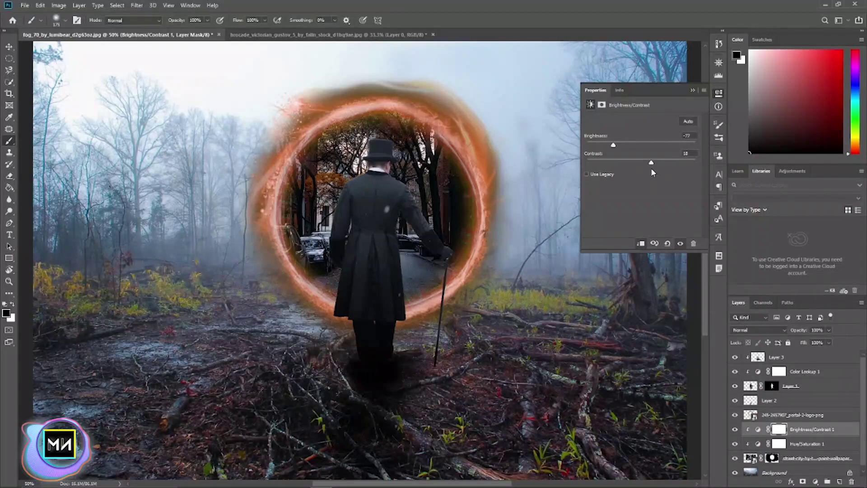
key("ctrl+minus")
Add a new empty Layer 4 and pick an orange foreground colour for the Brush
left_click(688, 90)
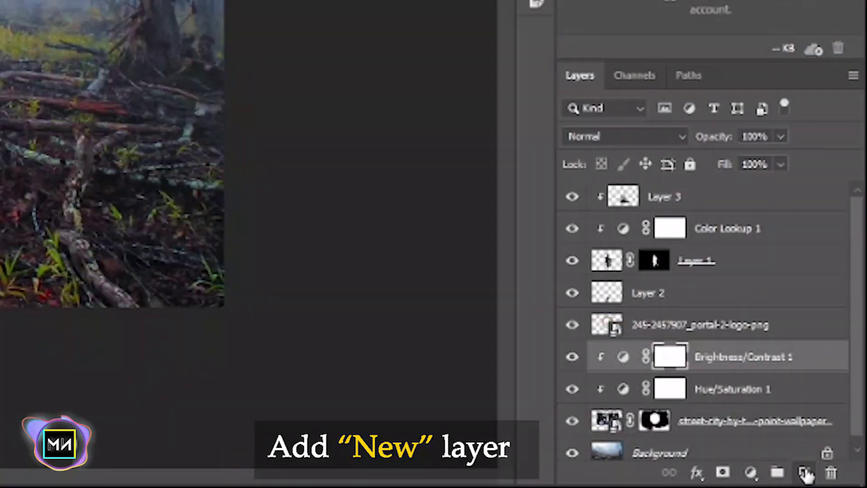
left_click(805, 473)
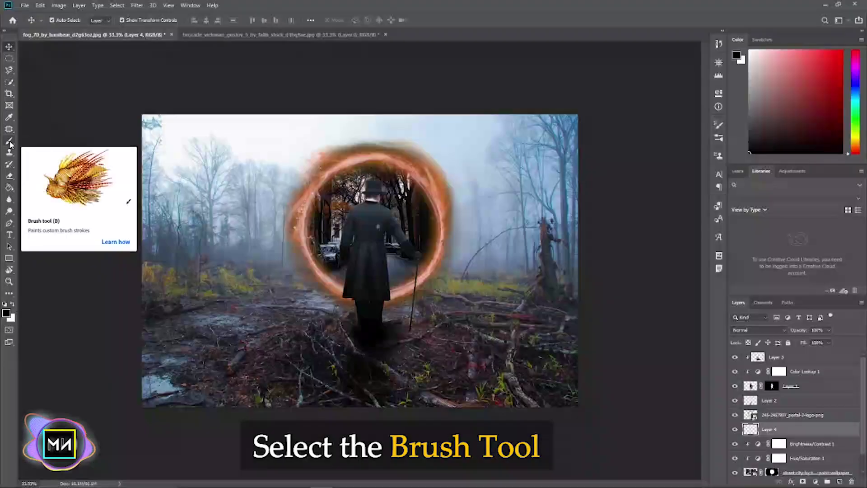
left_click(9, 142)
left_click(6, 314)
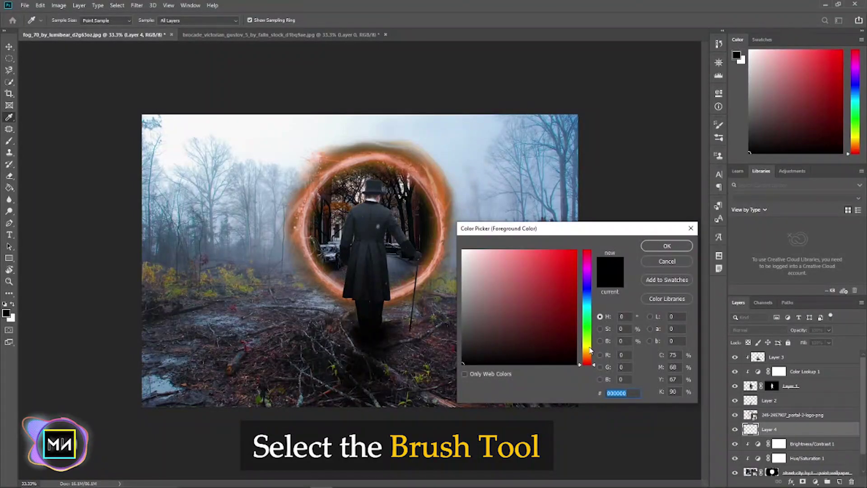
left_click_drag(587, 363, 587, 356)
left_click(673, 245)
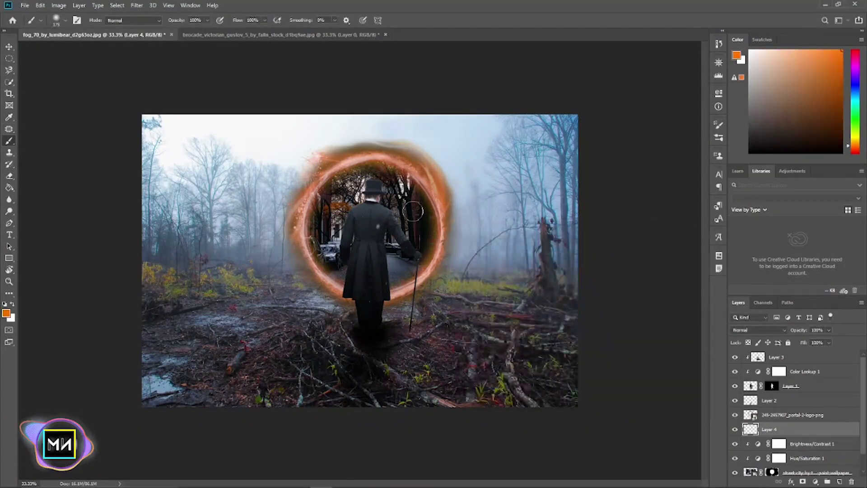
Paint soft orange over the portal with a huge brush of roughly 1700–2100 px
left_click(408, 202)
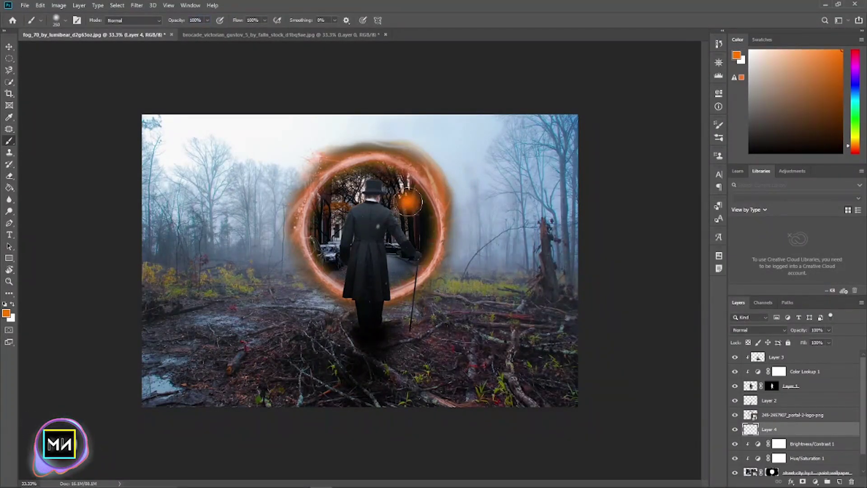
key("ctrl+z")
key("bracketright")
key("bracketright")
key("bracketright")
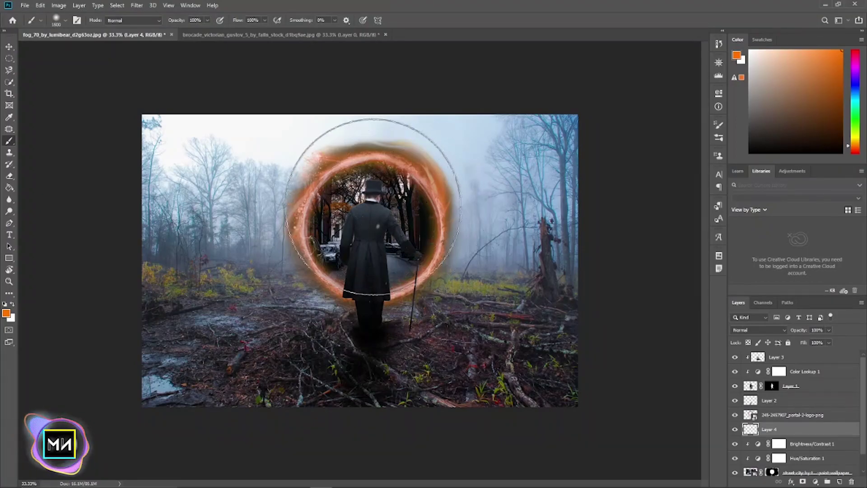
key("bracketright")
key("bracketright")
key("bracketright")
key("bracketright")
key("bracketright")
key("bracketright")
key("bracketright")
key("bracketright")
key("bracketright")
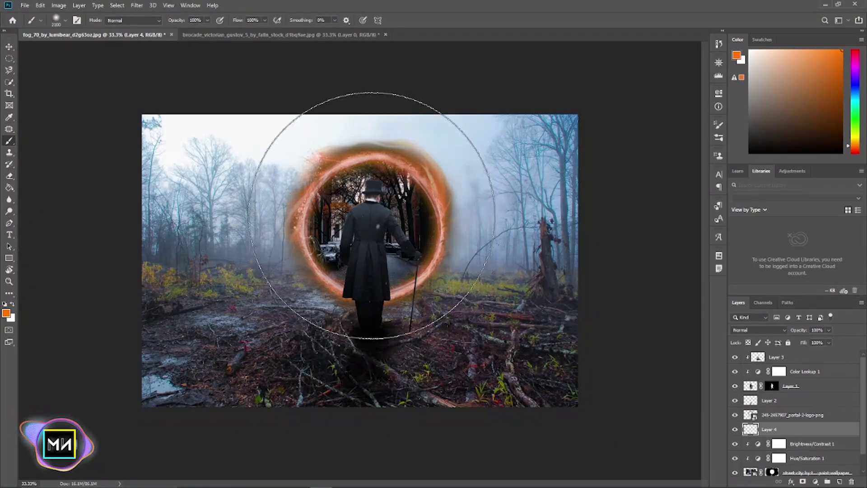
key("bracketleft")
key("bracketright")
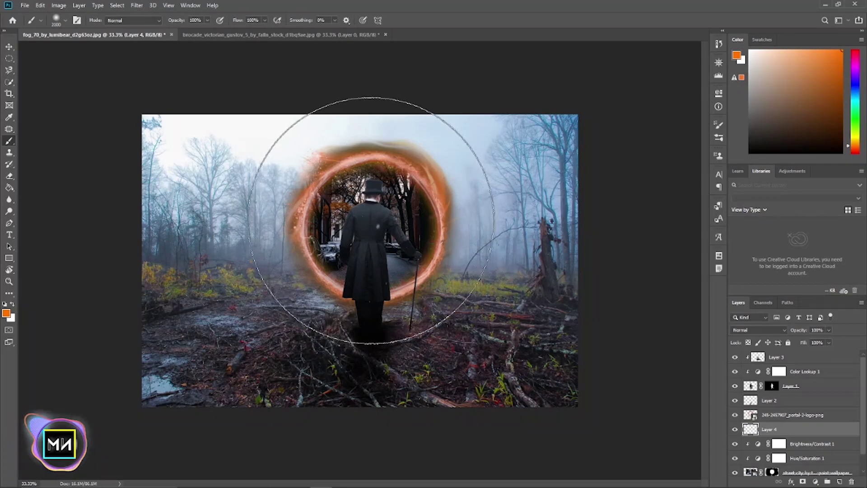
left_click(370, 223)
left_click(368, 203)
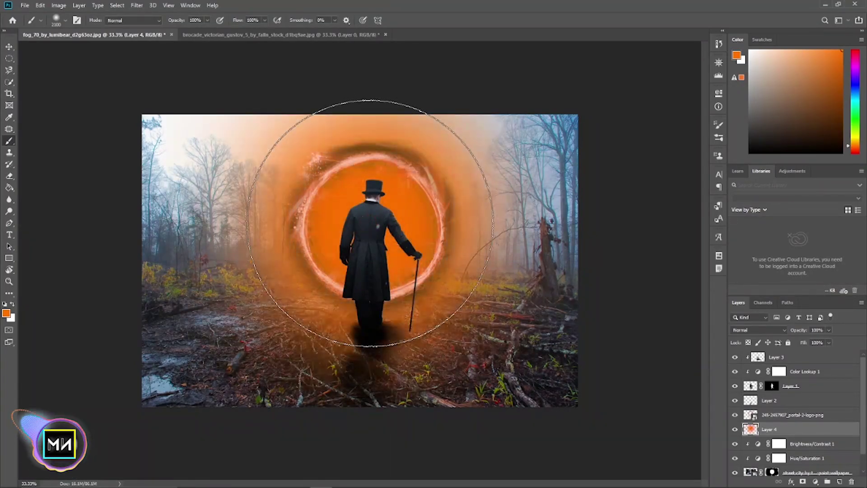
key("bracketleft")
key("bracketleft")
key("bracketleft")
key("bracketleft")
Set Layer 4's blend mode to Overlay to warm the portal glow
key("v")
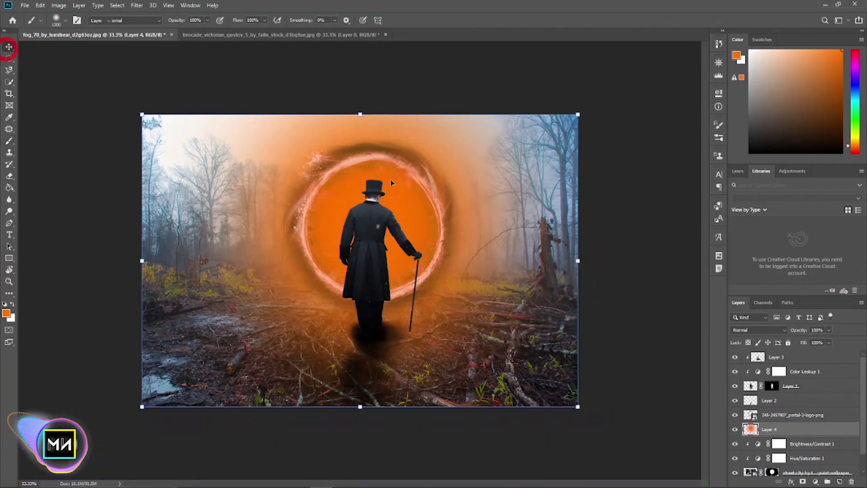
left_click(758, 330)
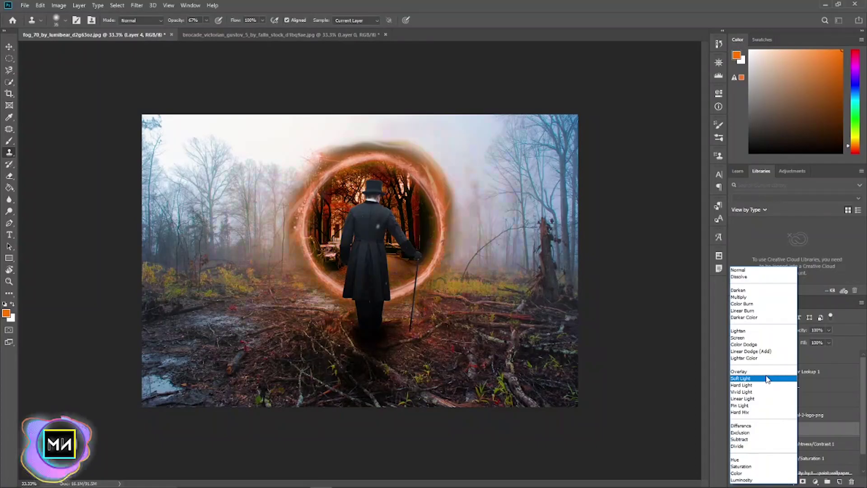
left_click(761, 373)
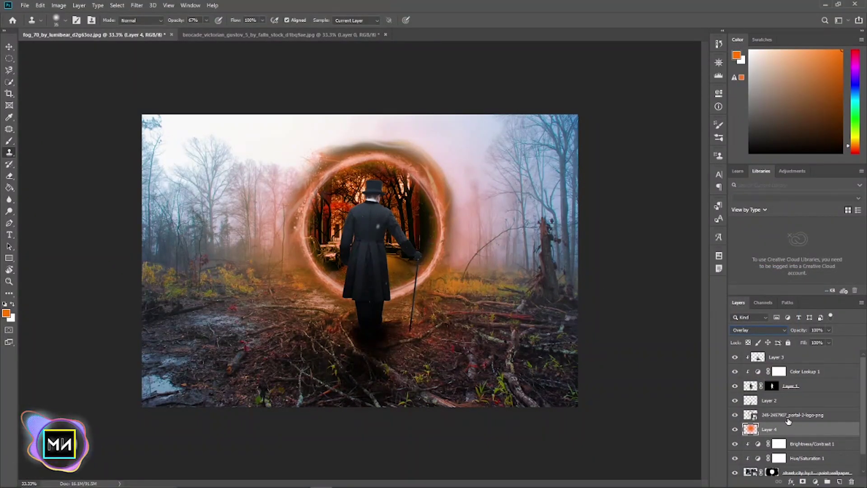
left_click(733, 387)
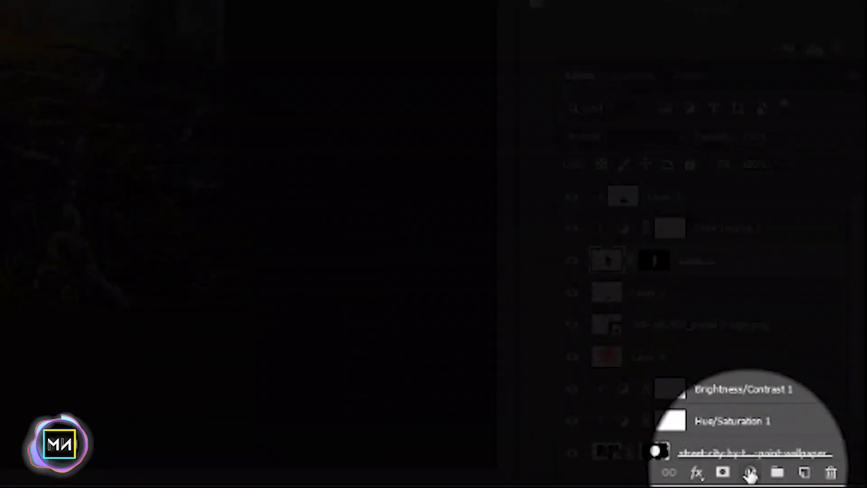
Add Hue/Saturation 2 on Layer 1 with Colorize, Hue 23, Saturation 100, Lightness +27, and select its mask
left_click(815, 482)
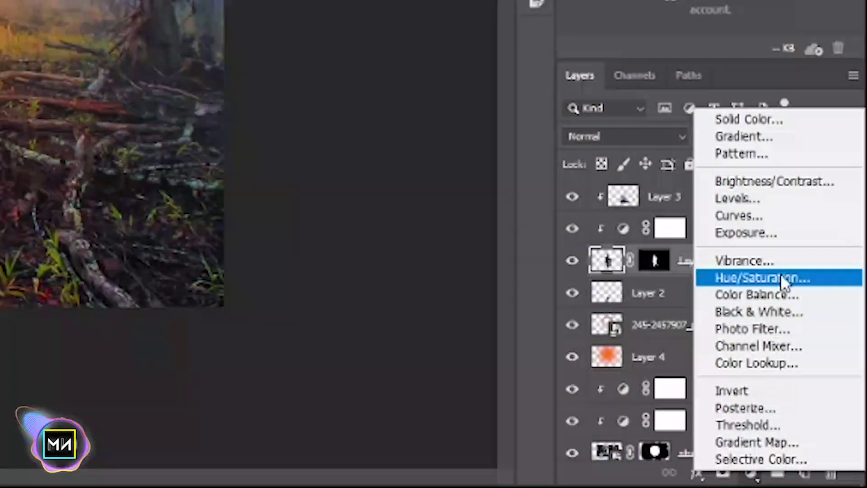
left_click(751, 279)
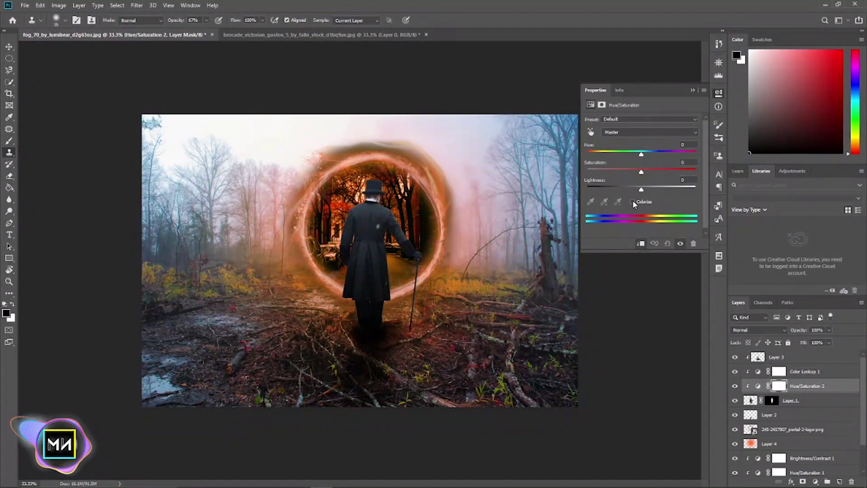
left_click(632, 202)
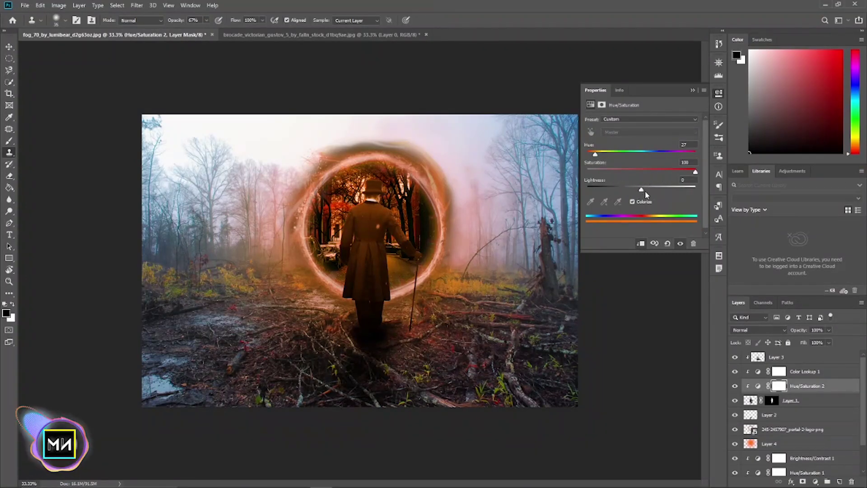
left_click_drag(645, 191, 655, 191)
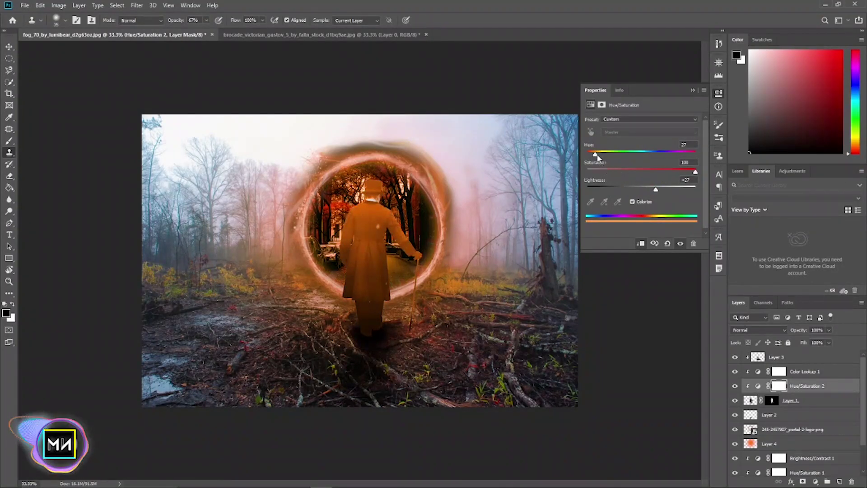
left_click_drag(597, 155, 595, 156)
left_click_drag(662, 191, 657, 191)
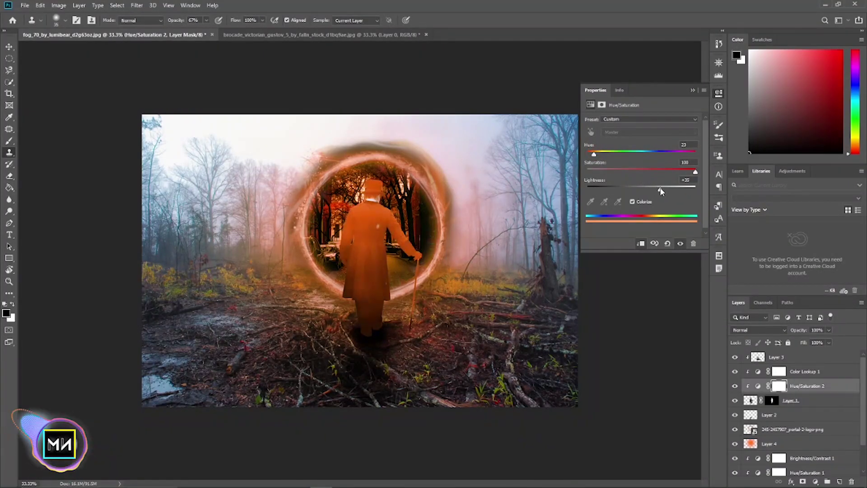
left_click(784, 387)
Invert the Hue/Saturation 2 mask and set a small white brush at 17% opacity
key("ctrl+i")
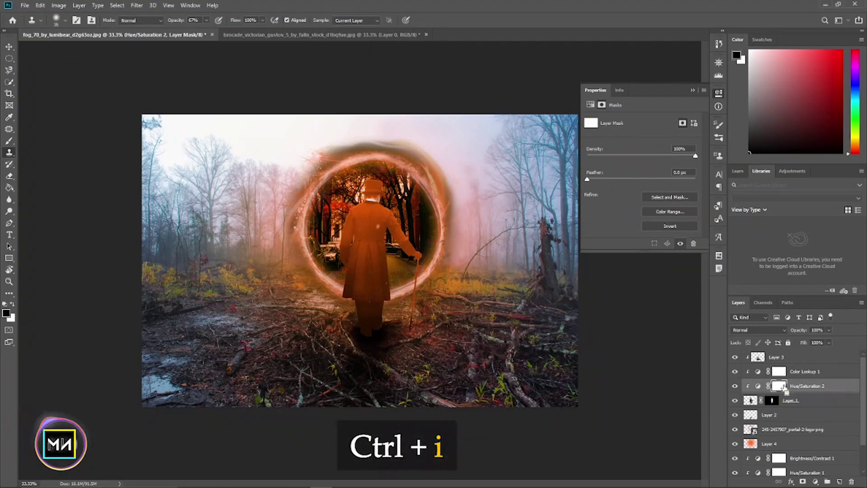
key("b")
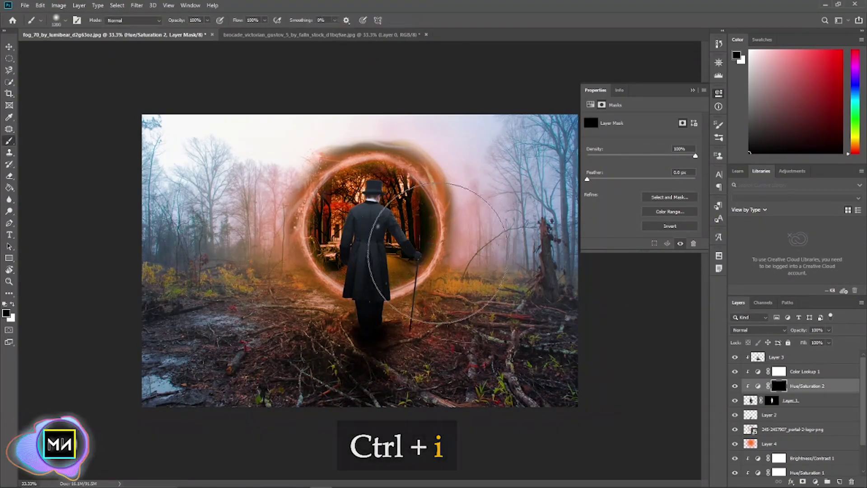
key("ctrl+plus")
key("ctrl+plus")
key("ctrl+plus")
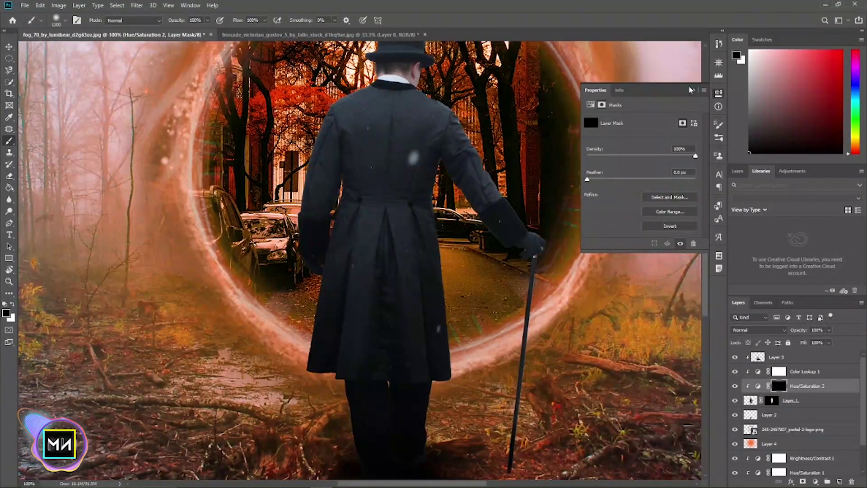
left_click(692, 90)
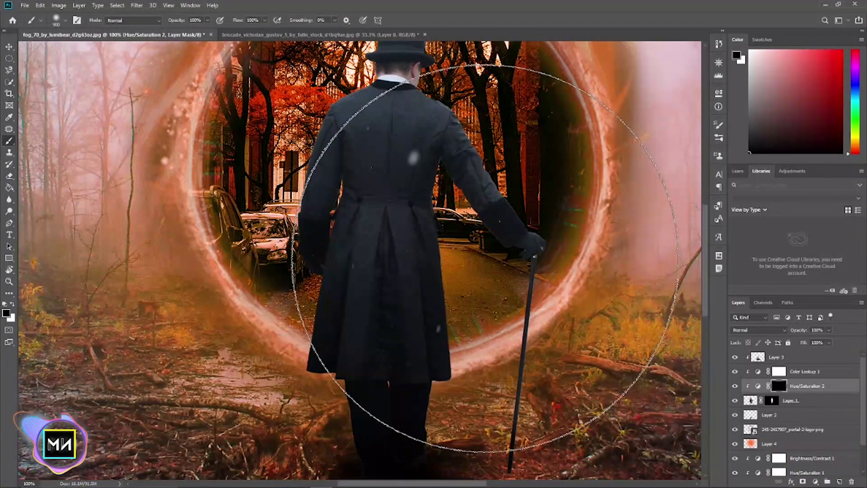
key("bracketleft")
key("bracketleft")
key("bracketleft")
left_click(207, 20)
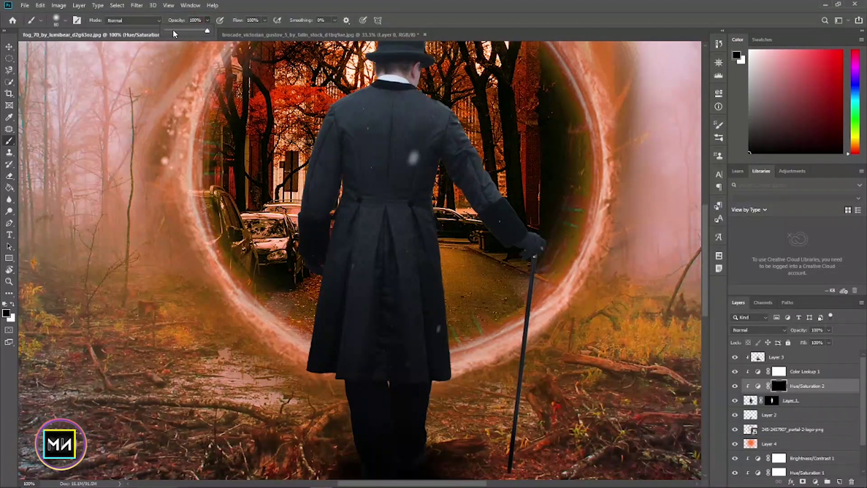
left_click(437, 413)
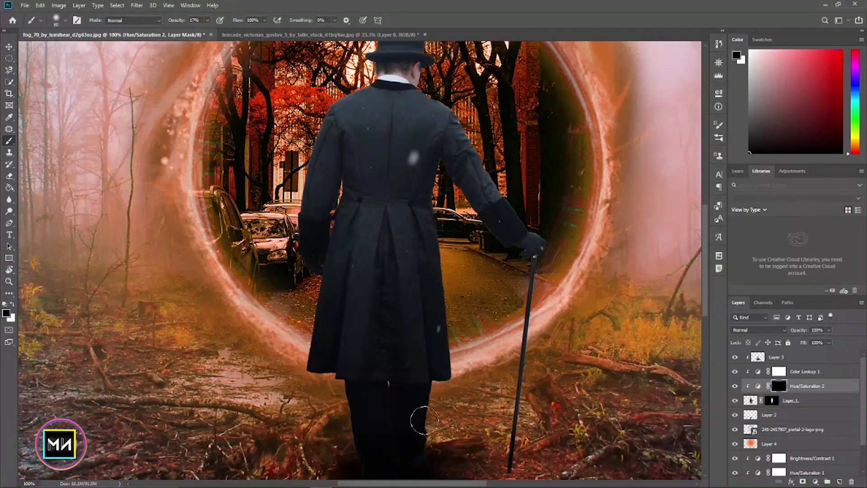
left_click(12, 302)
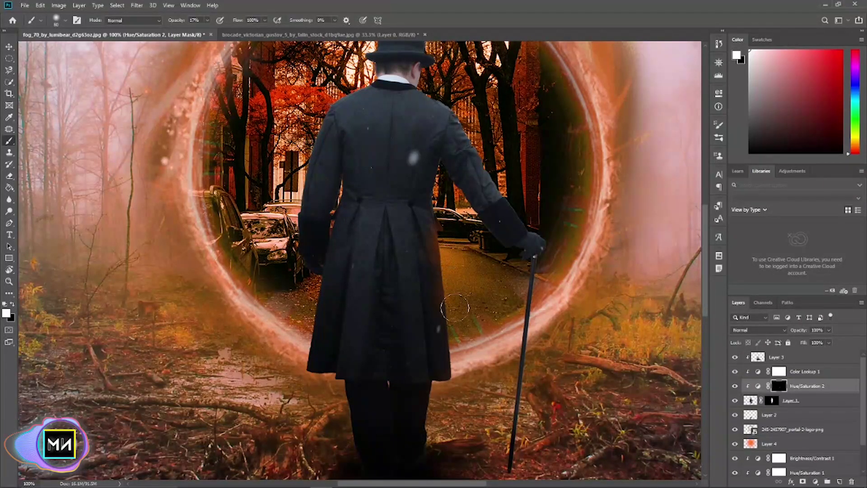
Paint the orange glow onto the coat's back edge and sleeve at about 22% opacity
left_click_drag(457, 342, 452, 282)
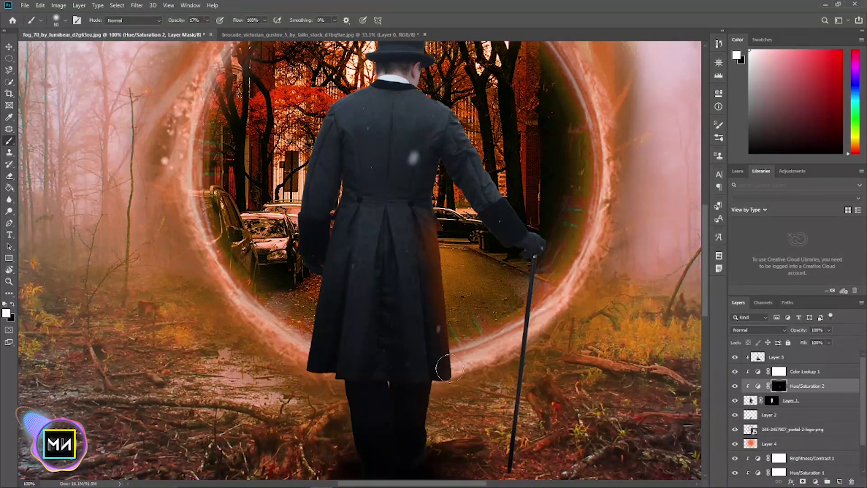
key("bracketleft")
key("bracketleft")
key("bracketleft")
left_click_drag(427, 167, 432, 193)
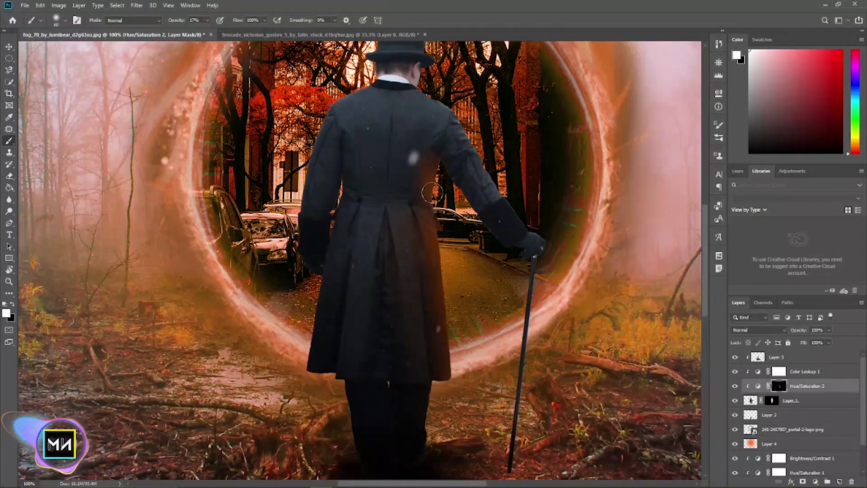
key("ctrl+plus")
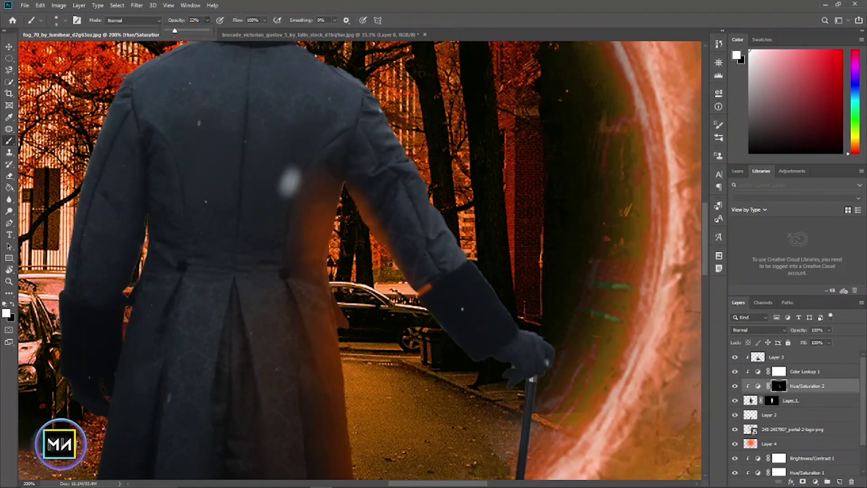
left_click(422, 304)
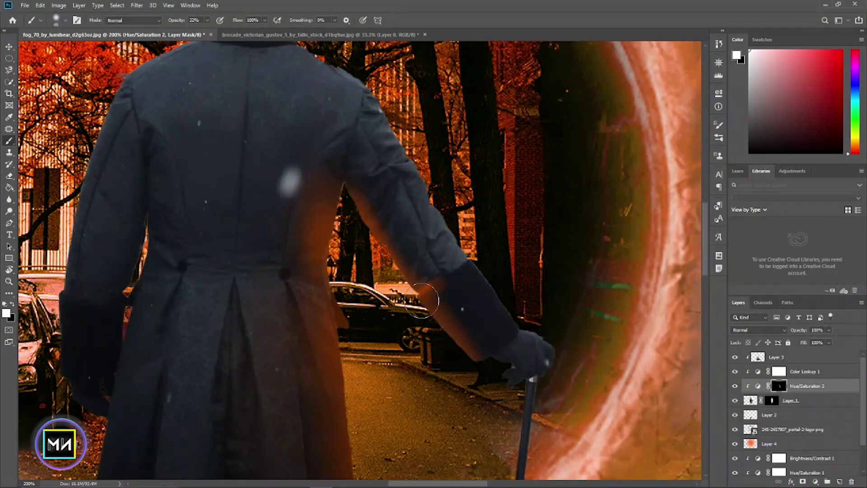
left_click_drag(420, 296, 496, 348)
scroll(465, 435, "down", 2)
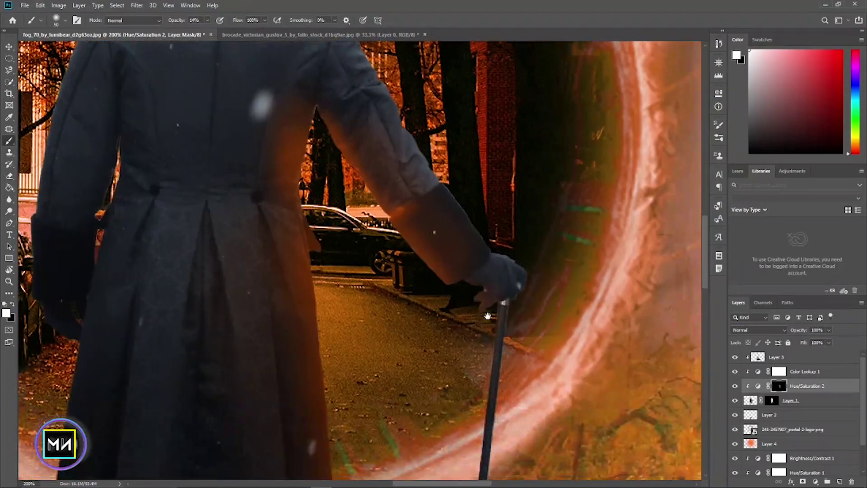
scroll(465, 435, "down", 4)
scroll(465, 435, "down", 5)
On Layer 2, brush a soft black shadow around the man's feet and cane tip
left_click(768, 415)
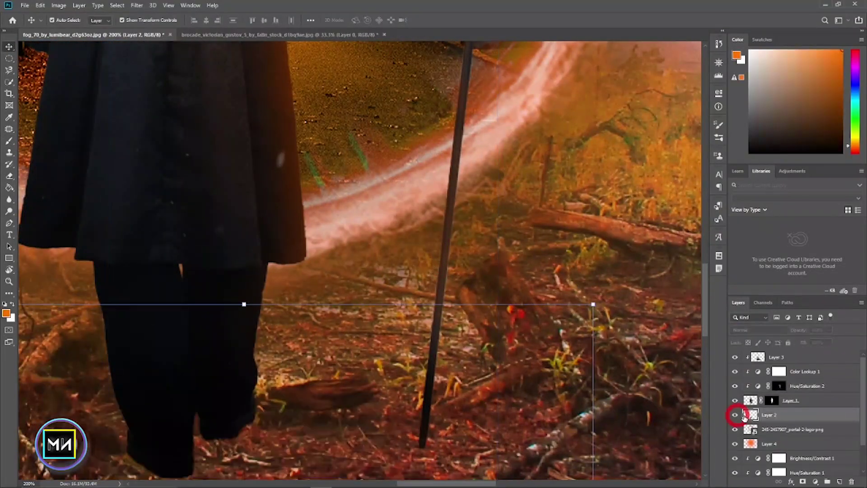
scroll(242, 302, "down", 2)
left_click(5, 305)
mouse_move(400, 359)
left_mouse_down()
mouse_move(374, 398)
mouse_move(402, 368)
left_mouse_up()
key("ctrl+minus")
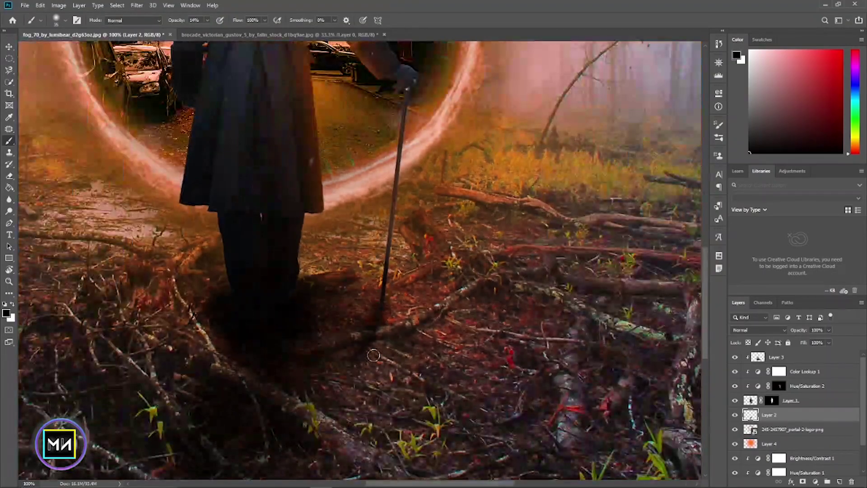
Return to the Hue/Saturation 2 mask with white paint and reframe the view around the ground
left_click(791, 383)
key("ctrl+plus")
key("x")
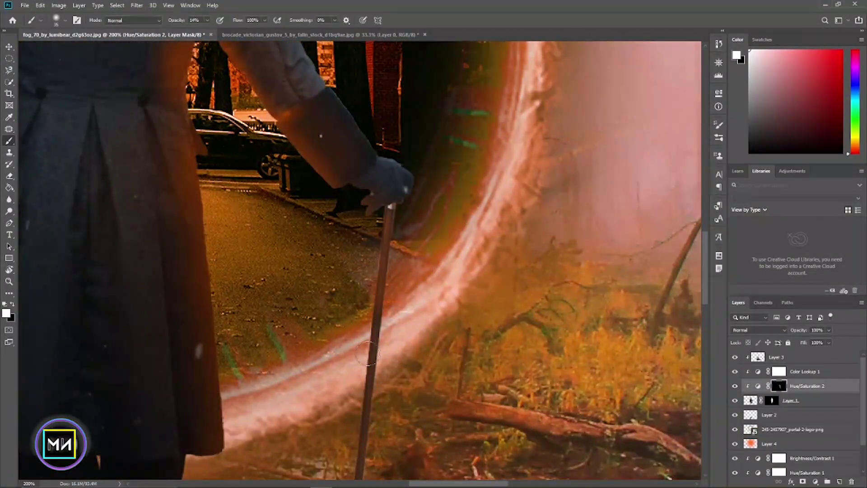
left_click_drag(368, 354, 428, 342)
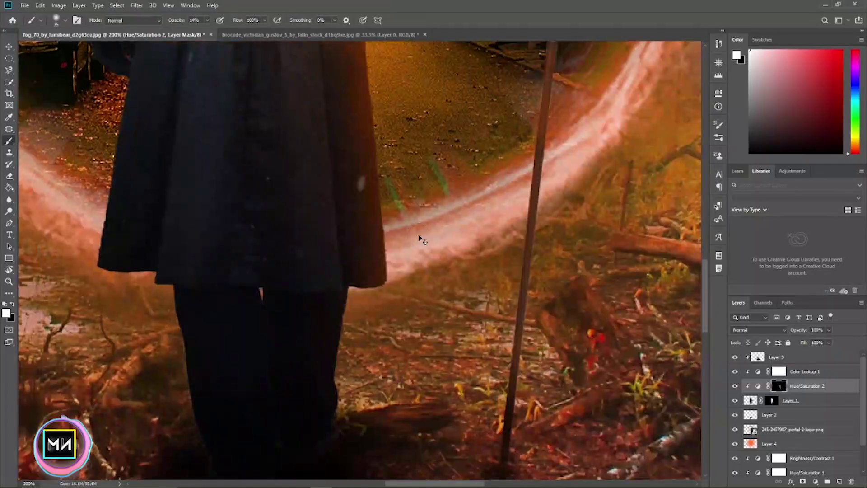
key("ctrl+minus")
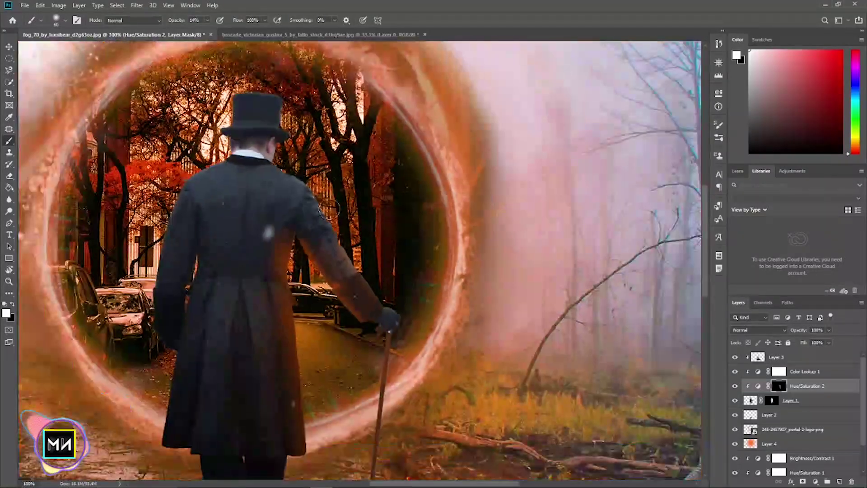
left_click_drag(391, 294, 457, 402)
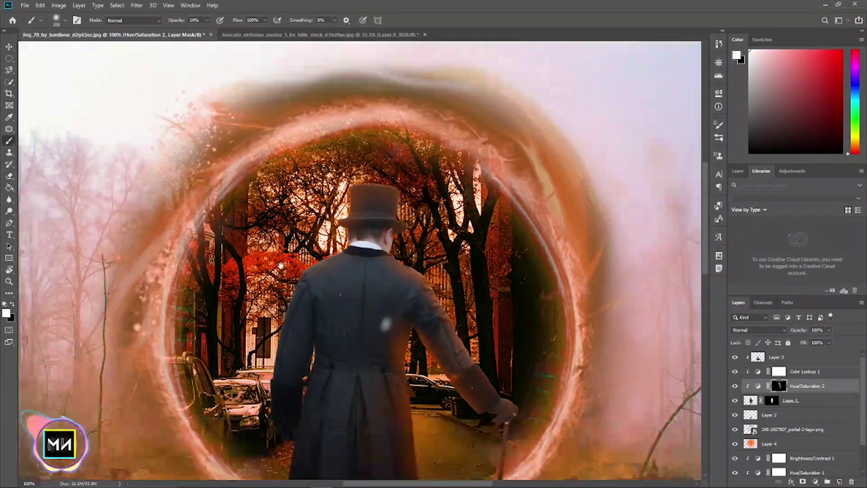
left_click_drag(274, 352, 298, 289)
left_click_drag(230, 357, 209, 259)
left_click_drag(271, 387, 260, 247)
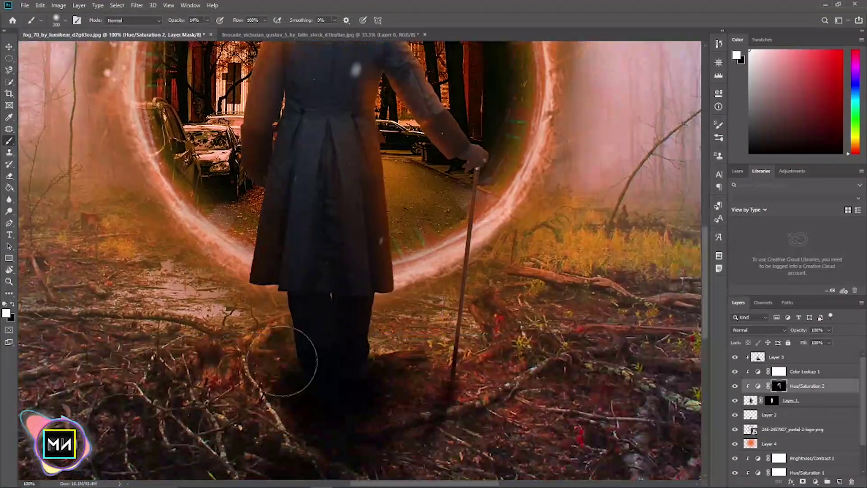
key("ctrl+minus")
key("ctrl+minus")
key("ctrl+minus")
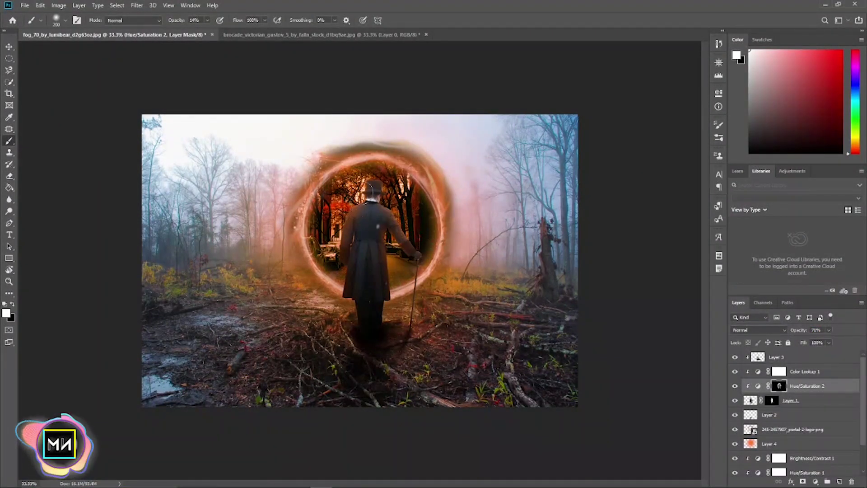
Reselect Layer 2 in the Layers panel with the Move tool active
left_click(10, 47)
scroll(784, 398, "down", 1)
left_click(769, 410)
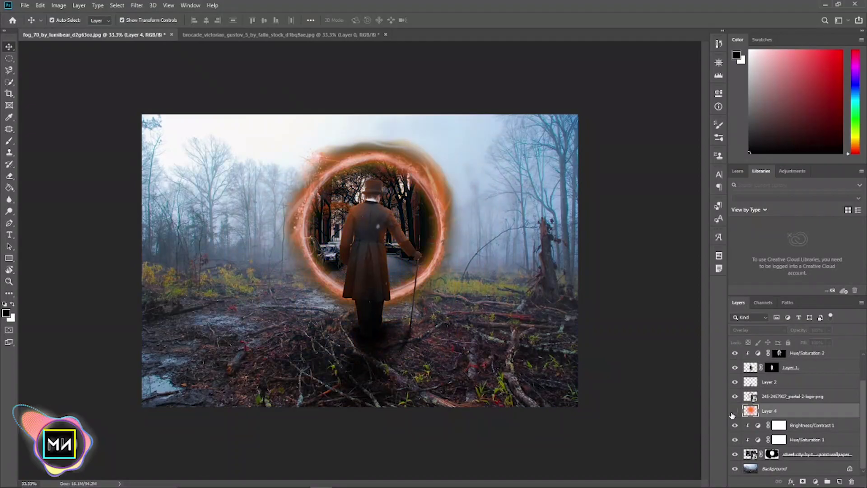
scroll(828, 412, "up", 1)
left_click(828, 414)
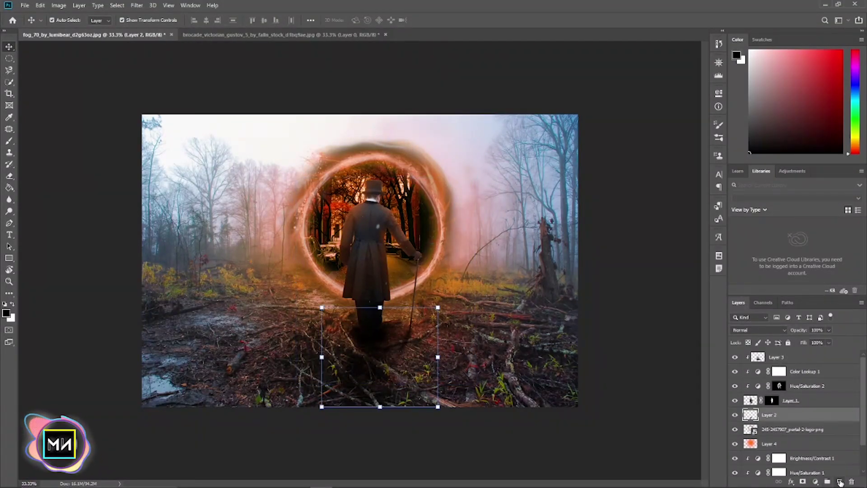
Add a new Layer 5 above Layer 2 and choose an orange foreground colour
left_click(840, 483)
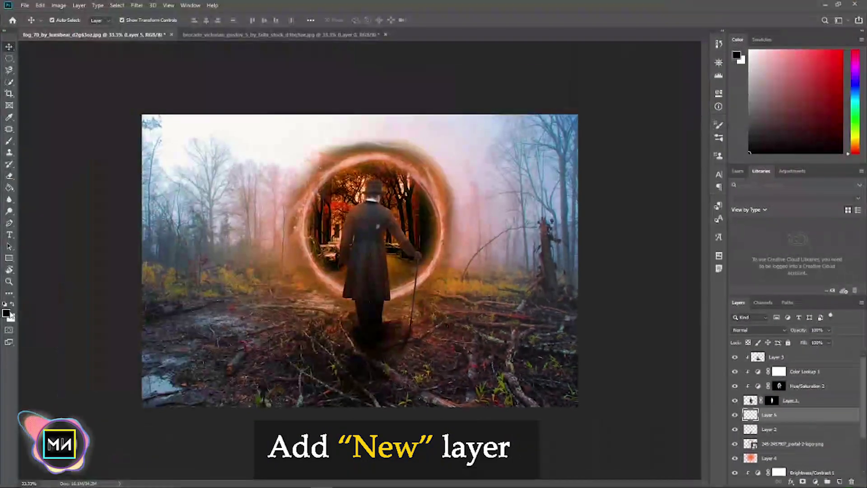
left_click(6, 312)
left_click(587, 356)
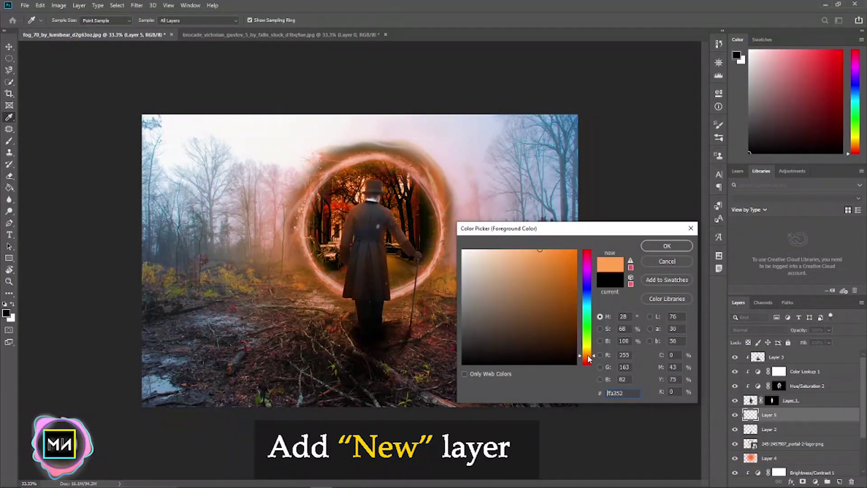
left_click(667, 246)
key("v")
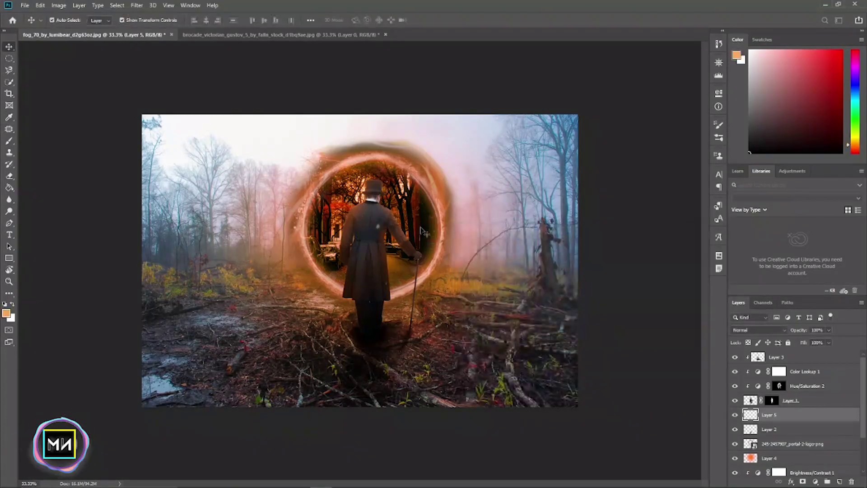
Paint a soft red-orange glow over the portal and ground with a large brush
key("b")
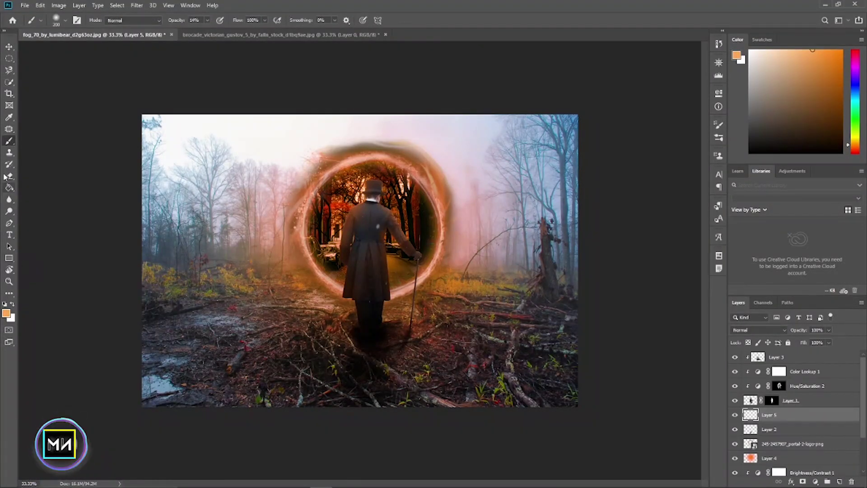
key("bracketright")
key("bracketright")
key("bracketright")
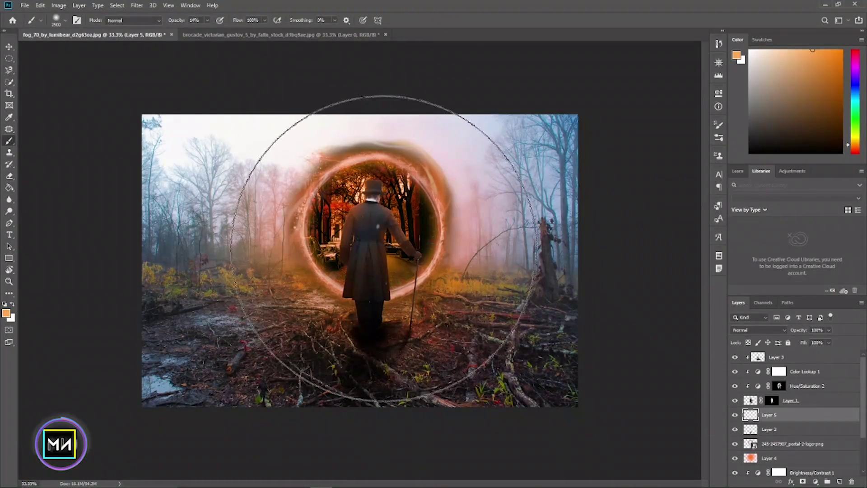
left_click(360, 240)
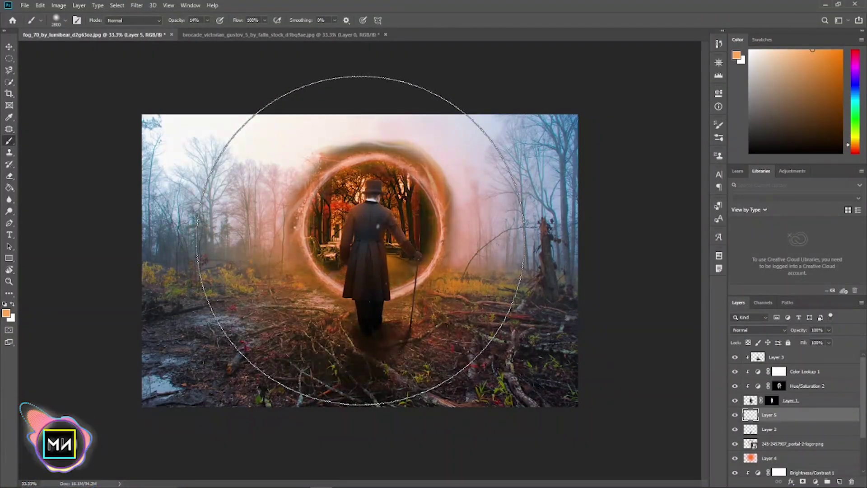
left_click(360, 240)
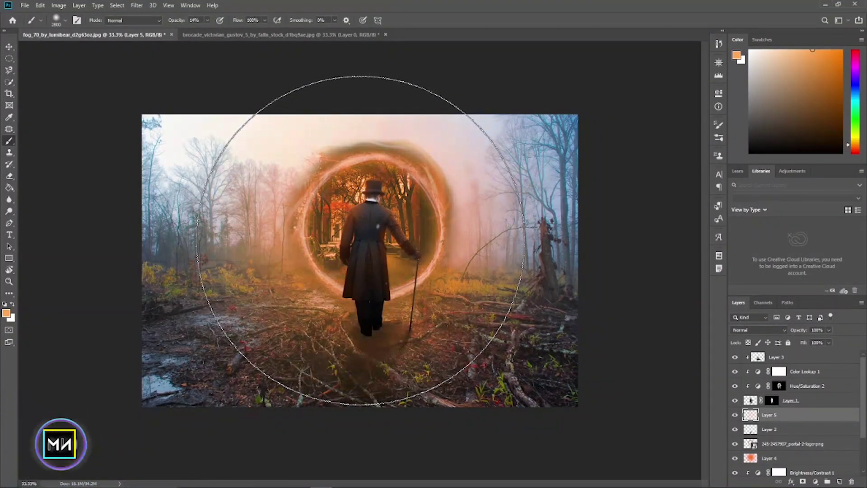
left_click(360, 240)
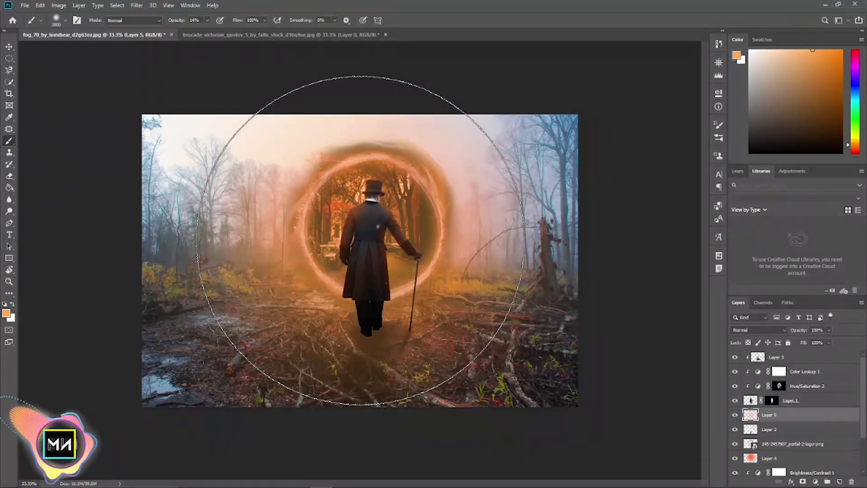
key("ctrl+z")
key("ctrl+z")
key("ctrl+z")
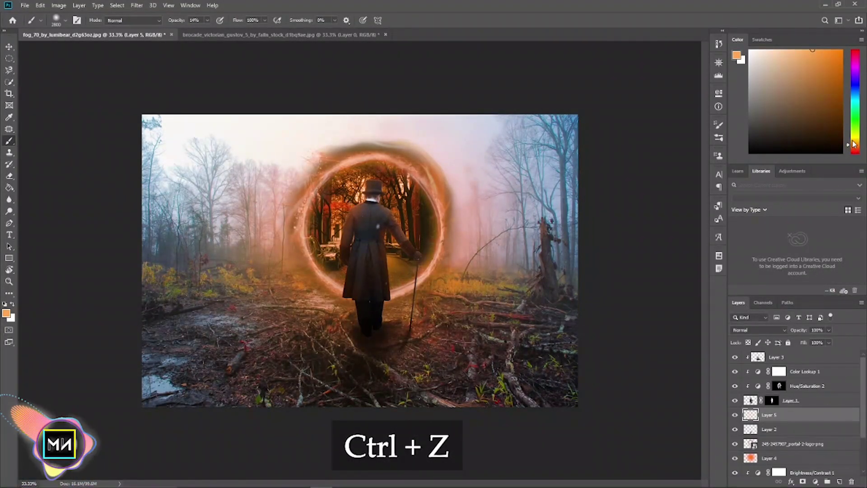
left_click_drag(854, 143, 854, 148)
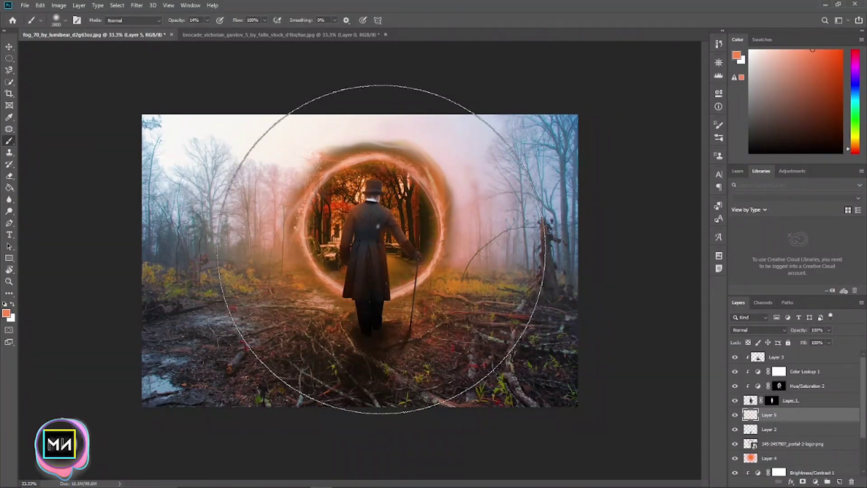
left_click(382, 250)
left_click(382, 249)
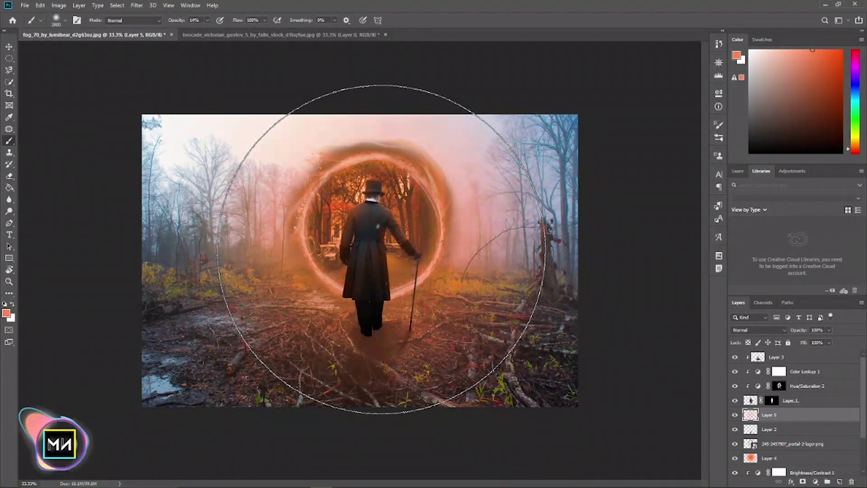
key("ctrl+z")
key("ctrl+z")
key("ctrl+z")
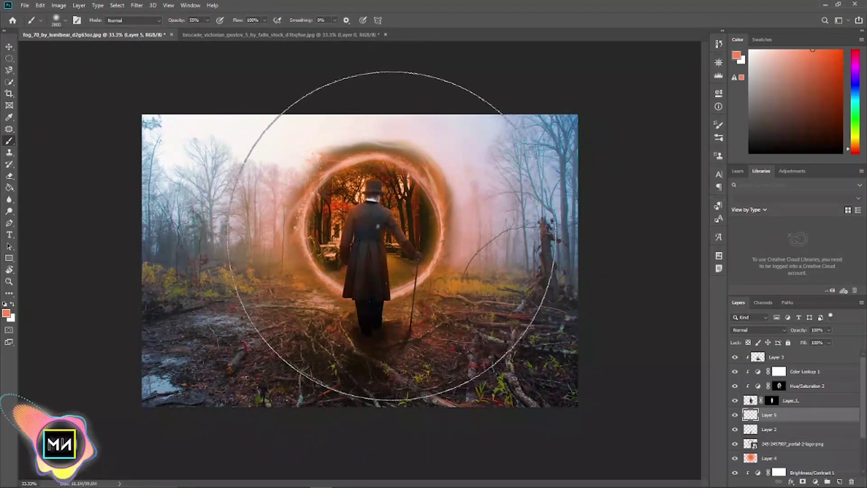
left_click(382, 237)
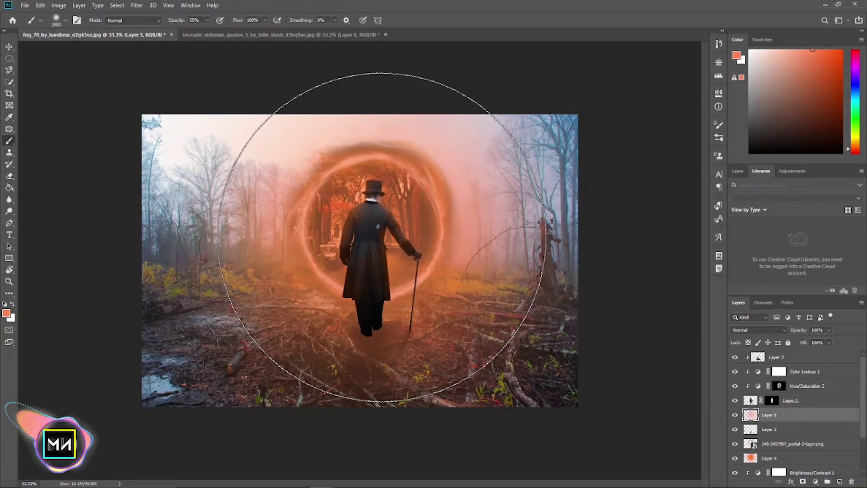
left_click(382, 237)
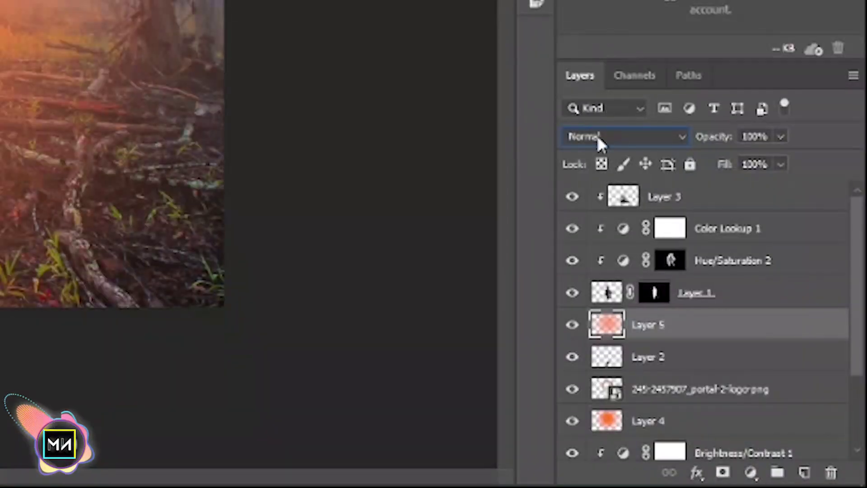
Set Layer 5 to Overlay blend mode at 82% opacity
left_click(597, 134)
left_click(630, 227)
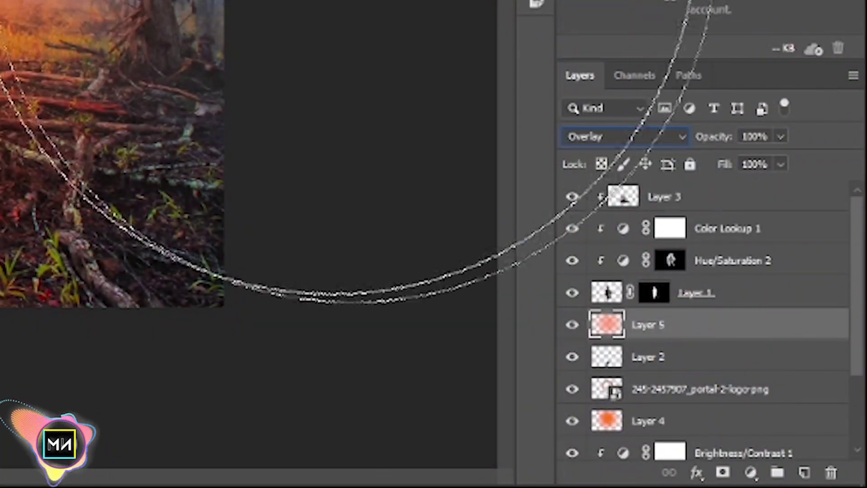
left_click_drag(801, 331, 795, 331)
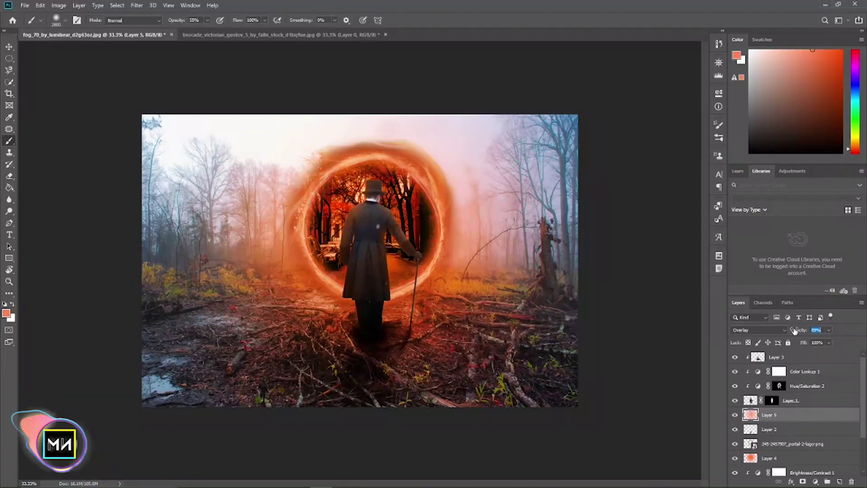
left_click(13, 50)
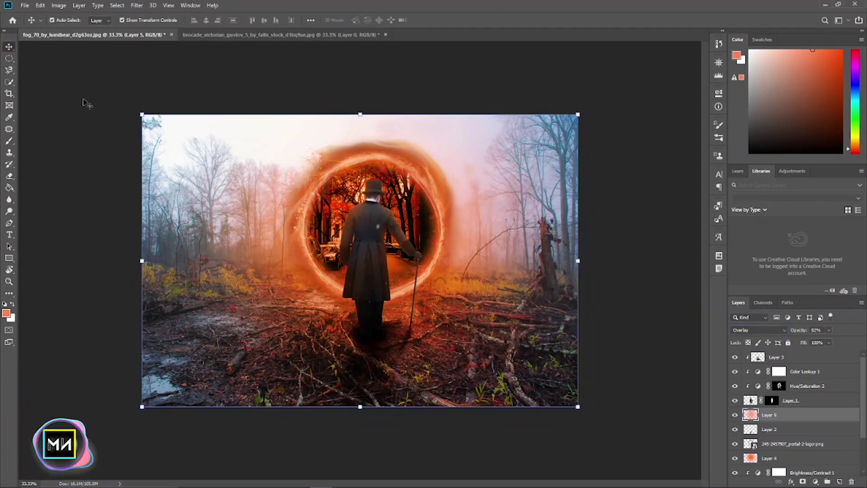
Place weed-smoke-png-4 from Explorer, scaled down to the left of the portal
left_click(277, 479)
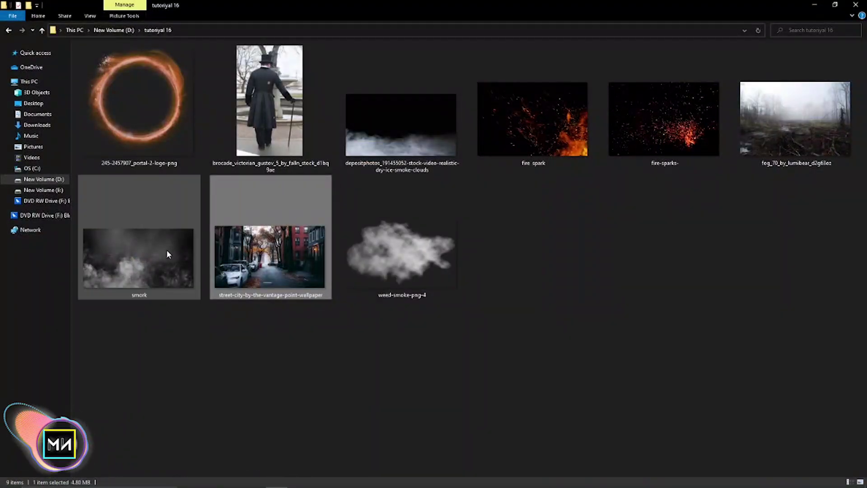
mouse_move(447, 240)
left_mouse_down()
mouse_move(323, 484)
mouse_move(278, 349)
left_mouse_up()
mouse_move(560, 257)
left_mouse_down()
mouse_move(347, 258)
mouse_move(271, 273)
left_mouse_up()
key("Return")
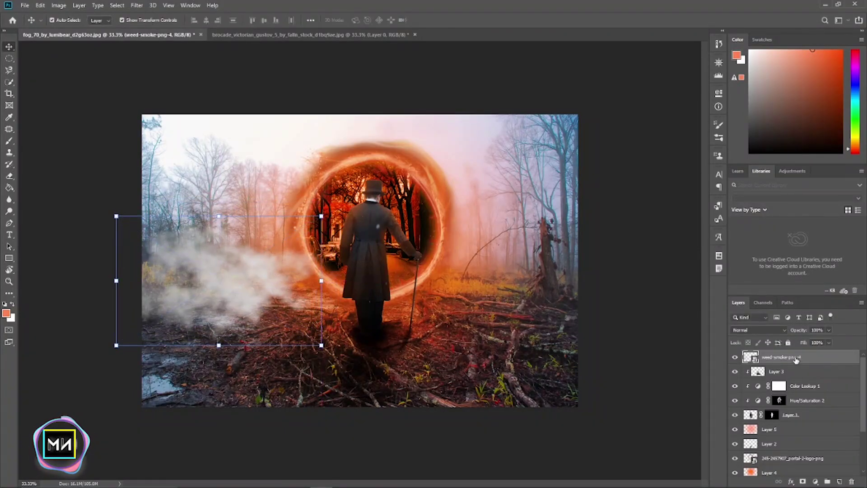
Move the smoke layer above Background, enlarge it, and mask it off the lower-left ground
mouse_move(806, 483)
left_mouse_down()
mouse_move(773, 485)
mouse_move(774, 463)
left_mouse_up()
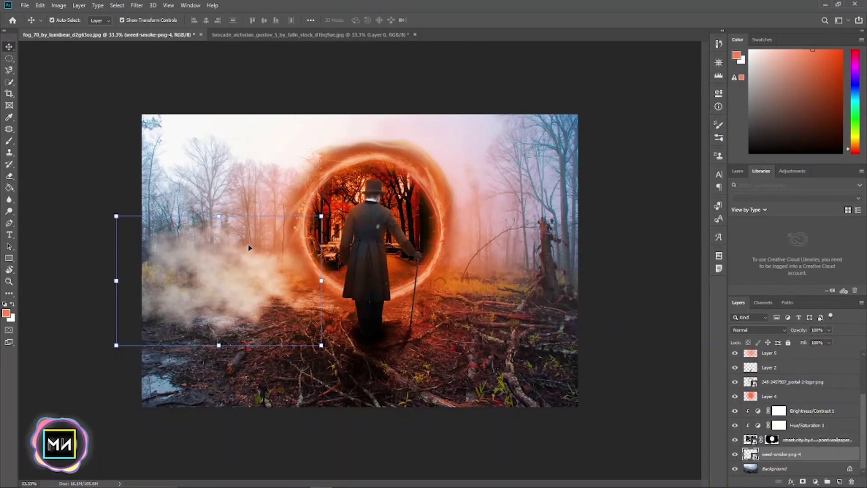
mouse_move(309, 280)
left_mouse_down()
mouse_move(335, 288)
mouse_move(348, 271)
left_mouse_up()
left_click_drag(240, 262, 218, 256)
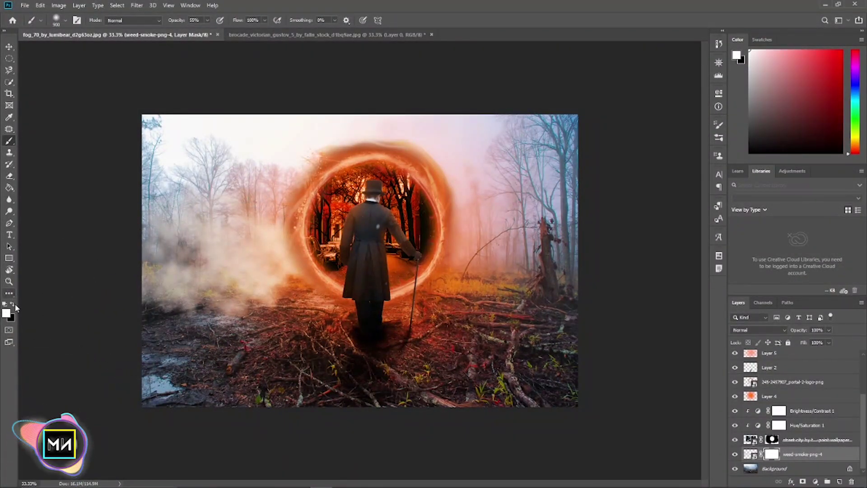
left_click_drag(109, 311, 271, 298)
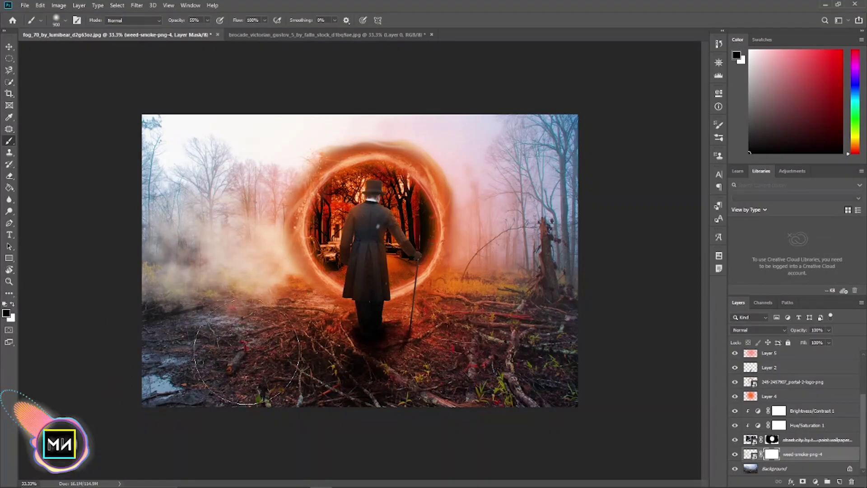
Place the smork smoke image scaled up across the scene in Screen blend mode
left_click(284, 484)
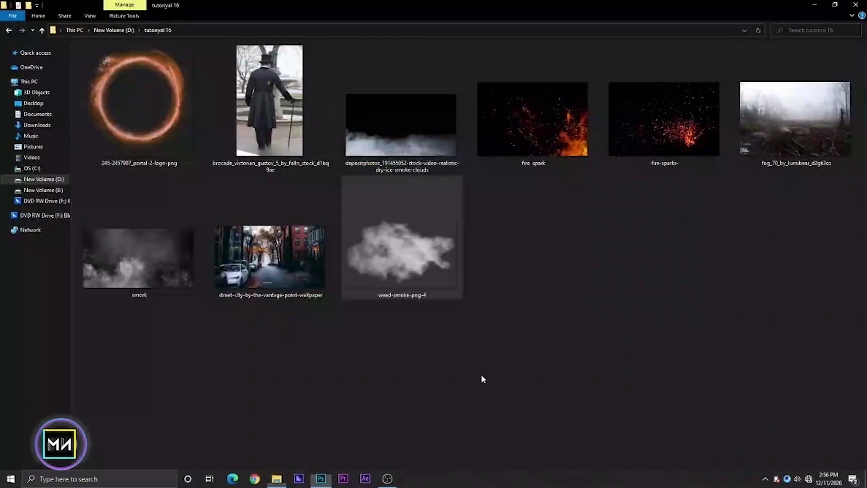
mouse_move(138, 258)
left_mouse_down()
mouse_move(322, 478)
mouse_move(655, 267)
left_mouse_up()
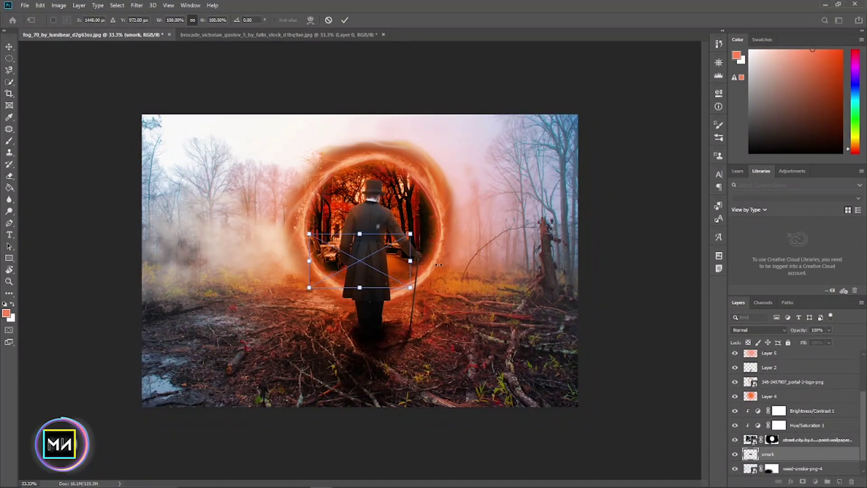
left_click_drag(439, 265, 677, 261)
left_click_drag(569, 261, 451, 270)
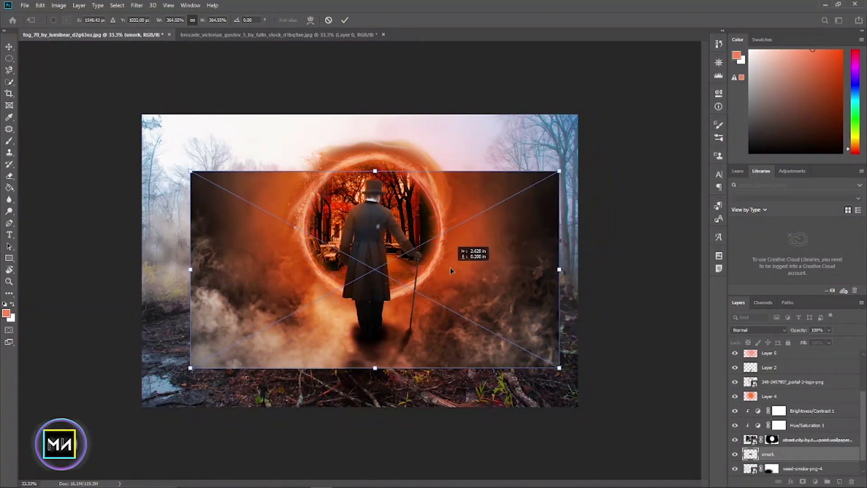
left_click(740, 330)
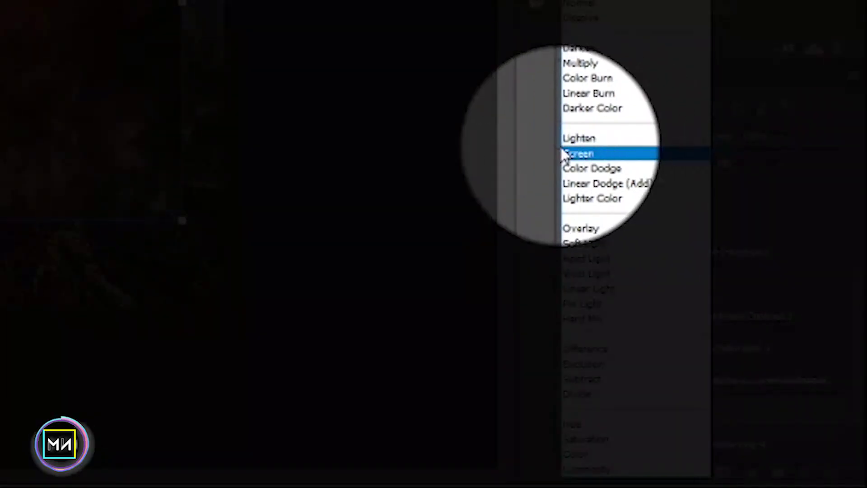
left_click(738, 337)
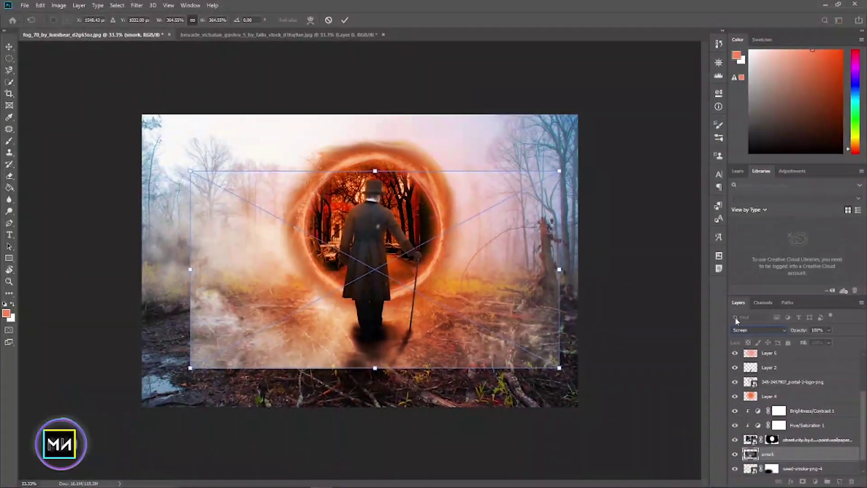
left_click_drag(473, 330, 519, 313)
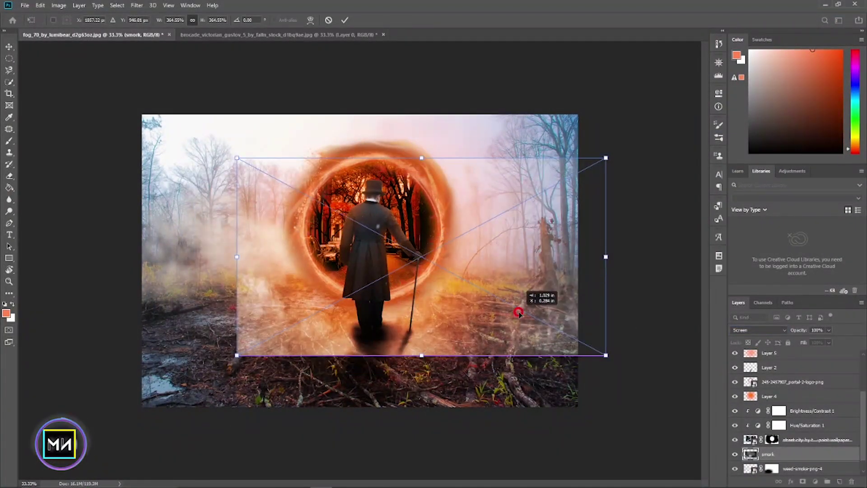
left_click_drag(421, 356, 426, 371)
key("Return")
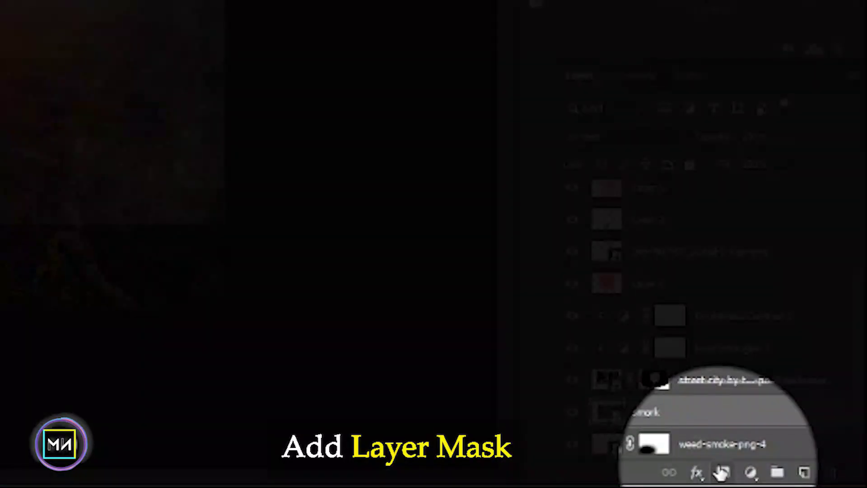
Mask the smork smoke away along the bottom edge and lower-left corner
left_click(803, 481)
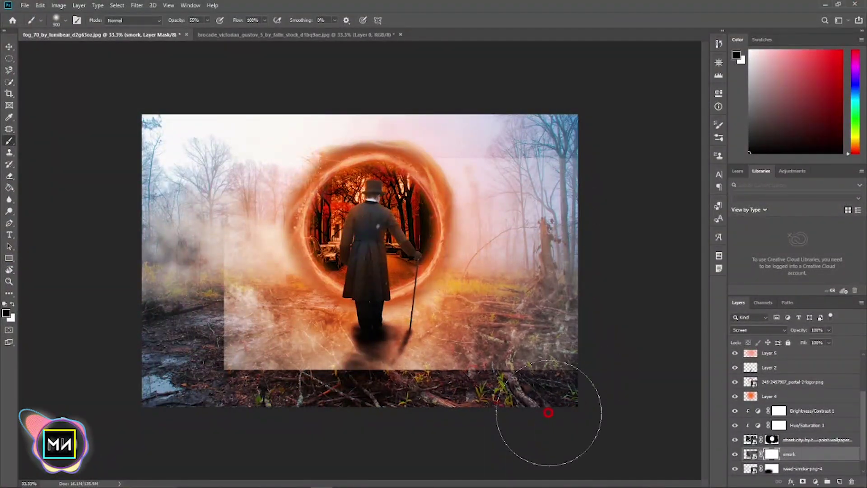
left_click_drag(548, 413, 552, 416)
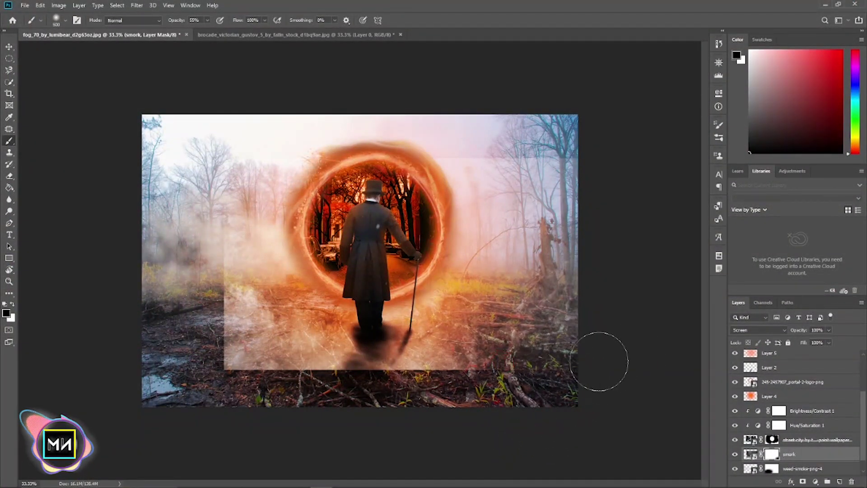
left_click_drag(538, 378, 230, 384)
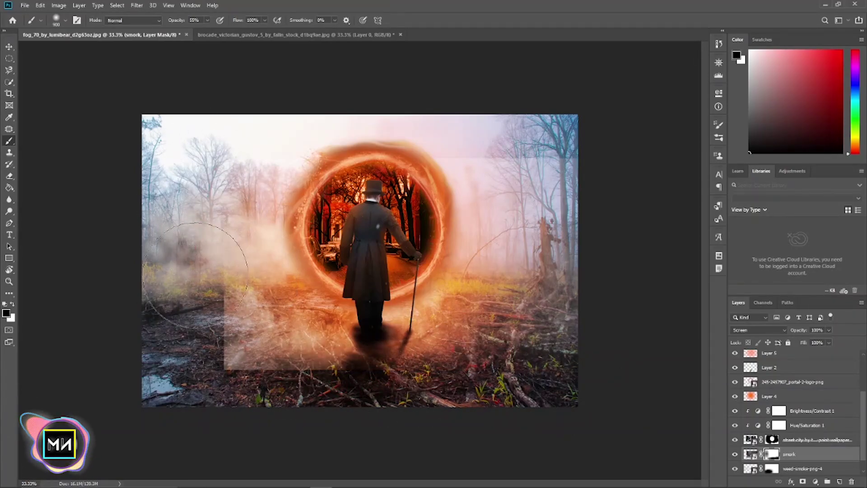
left_click_drag(195, 275, 384, 430)
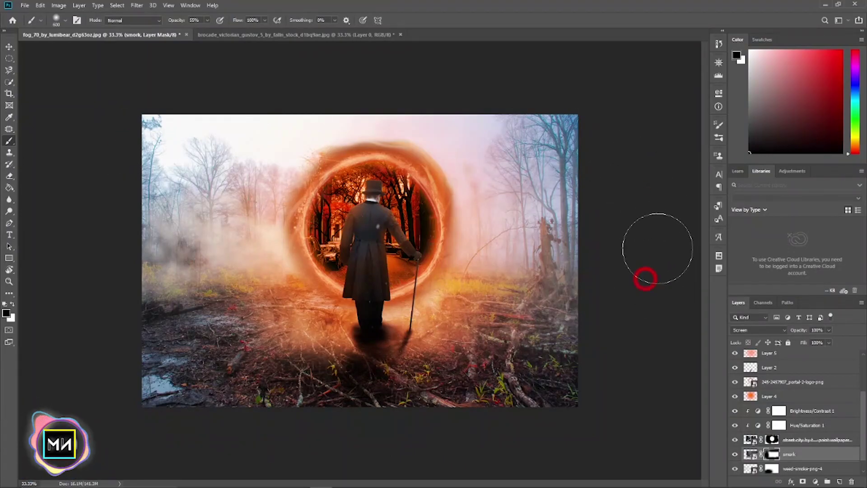
key("v")
left_click(583, 316)
Place the depositphotos dry-ice smoke clouds and blend them in Screen mode
scroll(808, 458, "down", 1)
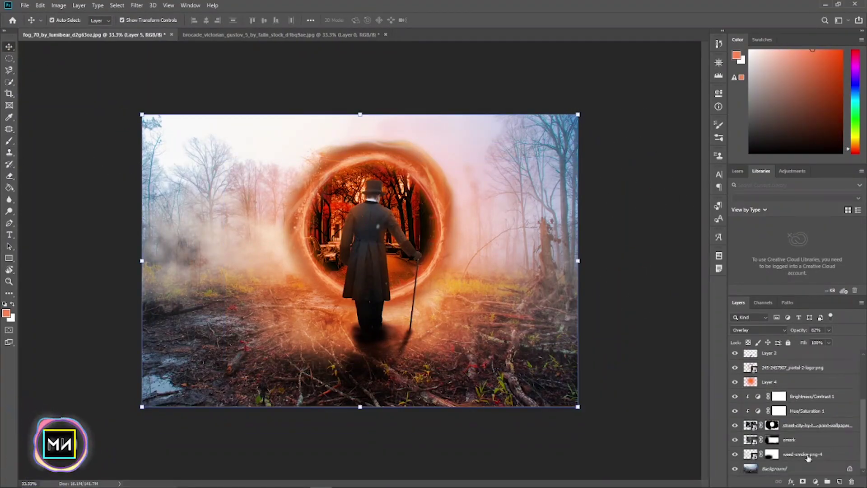
left_click_drag(452, 271, 552, 325)
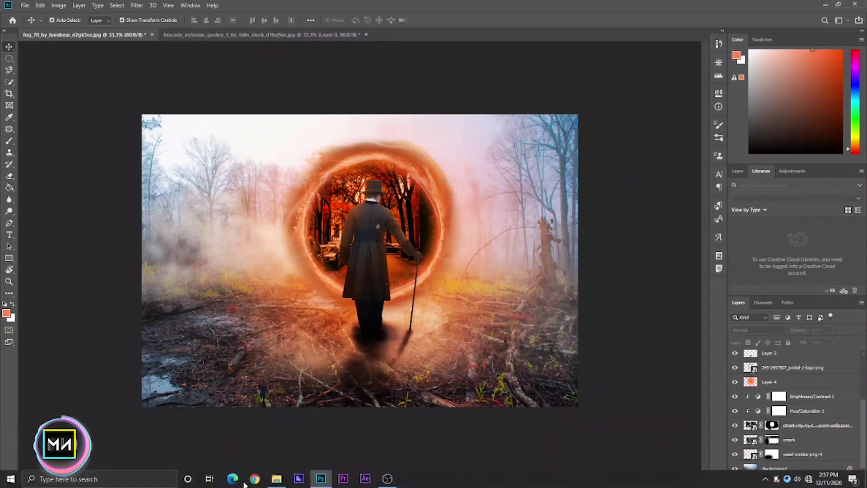
left_click(276, 478)
mouse_move(452, 149)
left_mouse_down()
mouse_move(400, 485)
mouse_move(334, 281)
mouse_move(287, 315)
left_mouse_up()
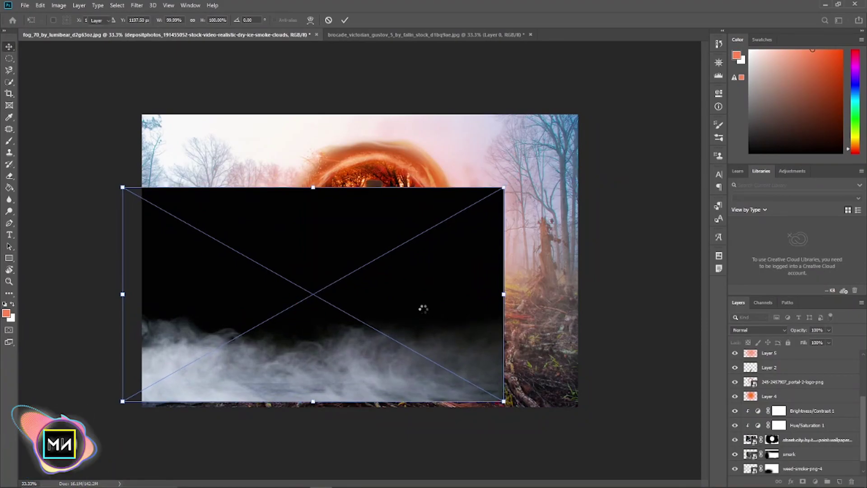
key("Return")
left_click(759, 330)
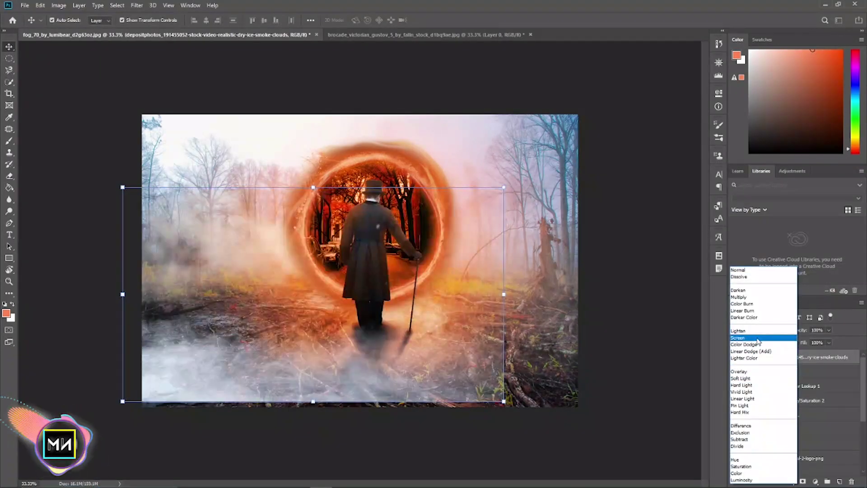
left_click(758, 338)
Enlarge and reposition the smoke clouds, fade their bottom under the man, and drag in fire sparks
key("ctrl+t")
left_click_drag(503, 401, 582, 407)
left_click_drag(506, 262, 515, 273)
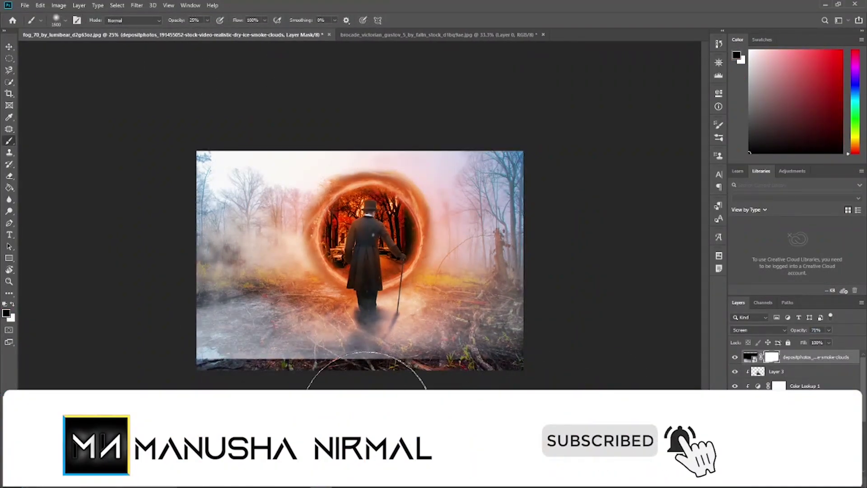
left_click_drag(366, 411, 478, 379)
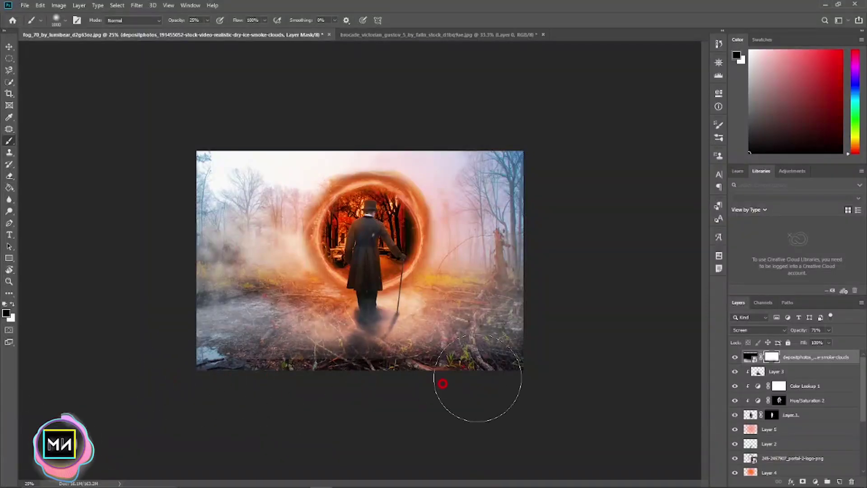
key("ctrl+plus")
key("v")
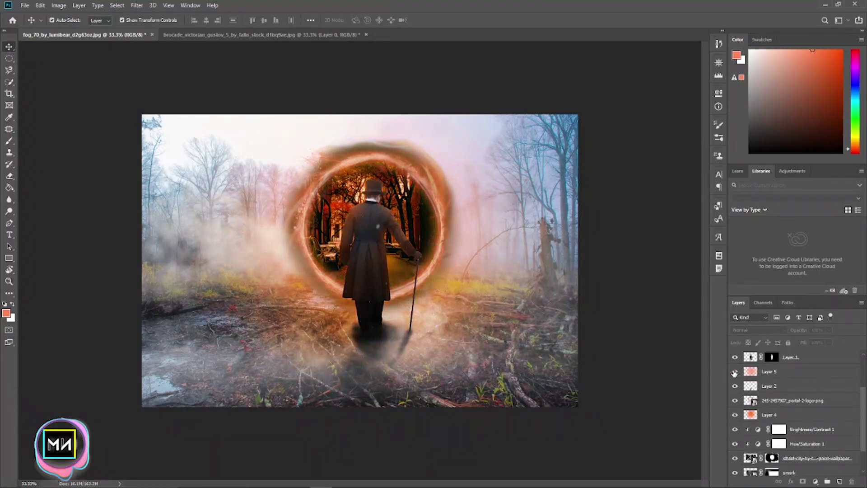
key("b")
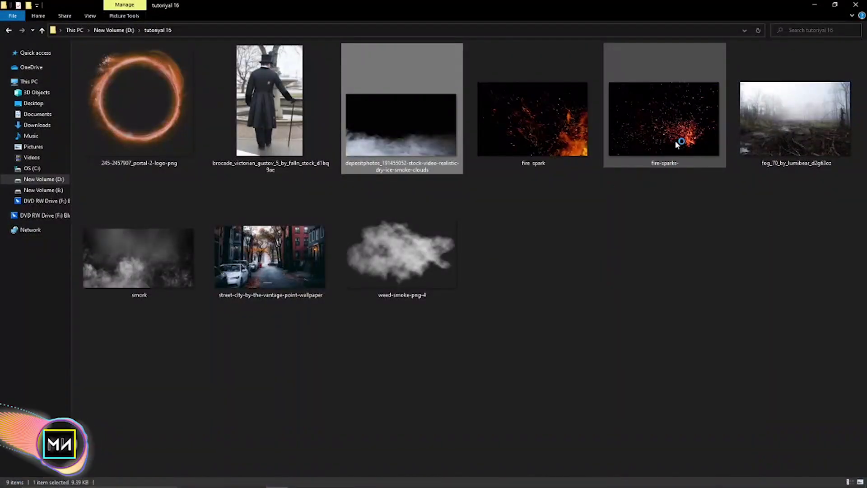
mouse_move(677, 140)
left_mouse_down()
mouse_move(399, 266)
mouse_move(473, 260)
left_mouse_up()
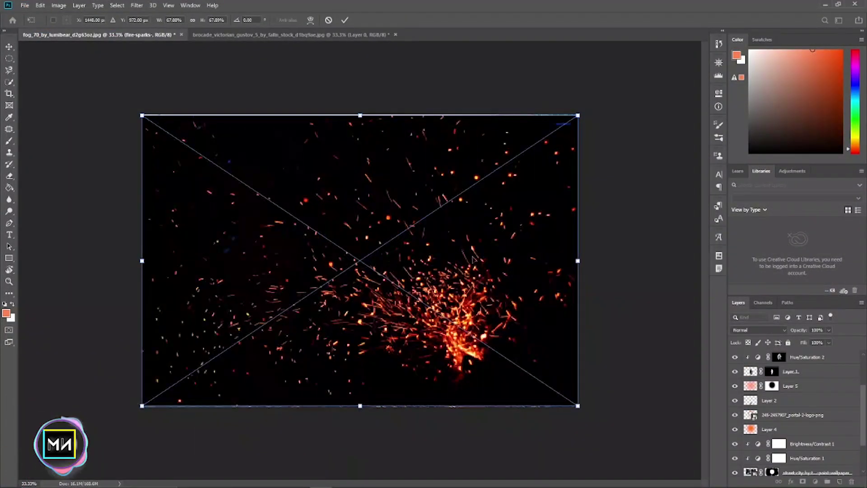
Commit the fire-sparks placement, set it to Screen and move it below Layer 5
mouse_move(574, 261)
left_mouse_down()
mouse_move(449, 248)
mouse_move(528, 197)
left_mouse_up()
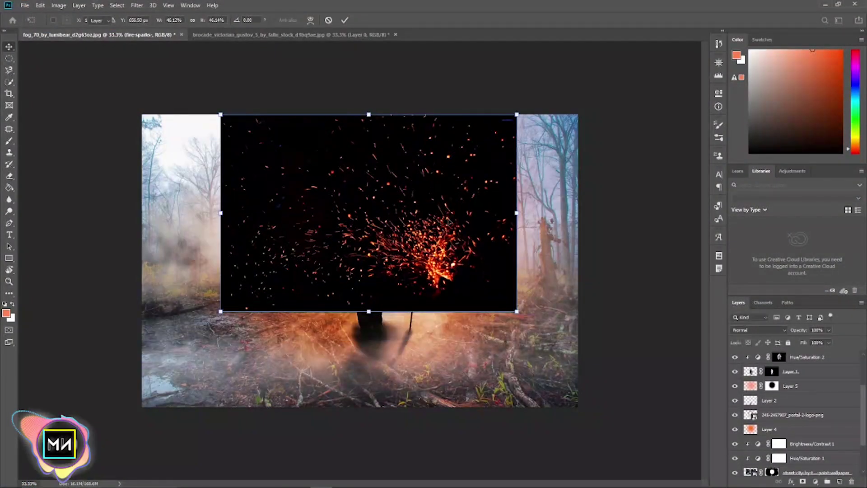
key("Return")
left_click(748, 333)
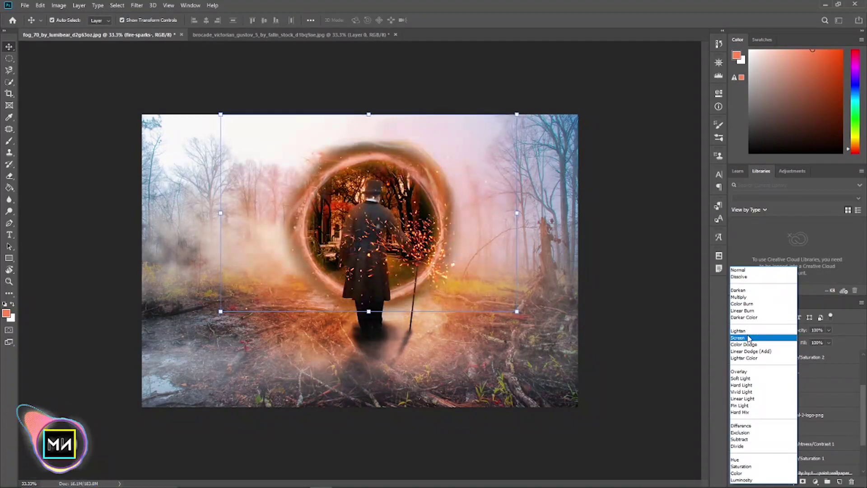
left_click(748, 335)
scroll(790, 429, "up", 2)
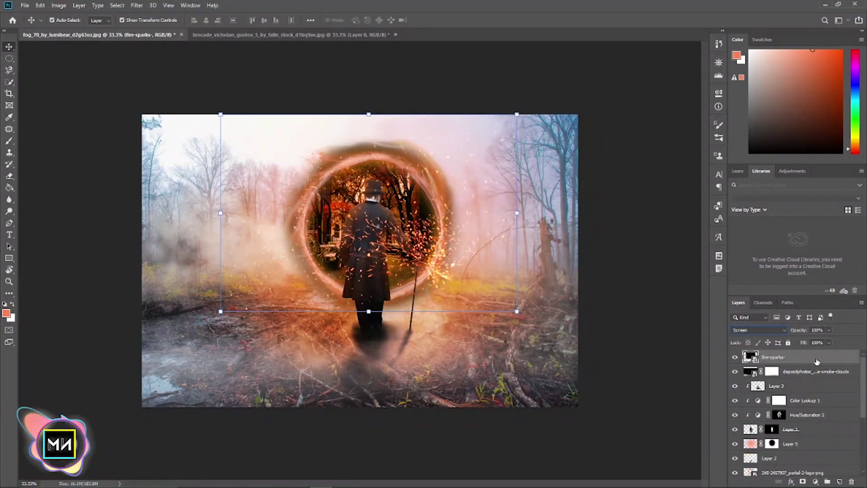
left_click_drag(788, 439, 788, 443)
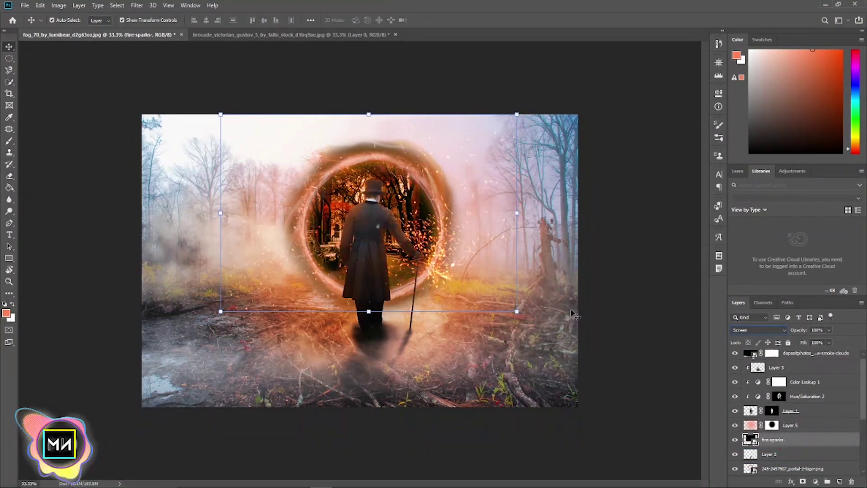
Scale the sparks to about 33%, rotate them -54.6° near the portal, then place the fire spark image
left_click_drag(518, 311, 430, 256)
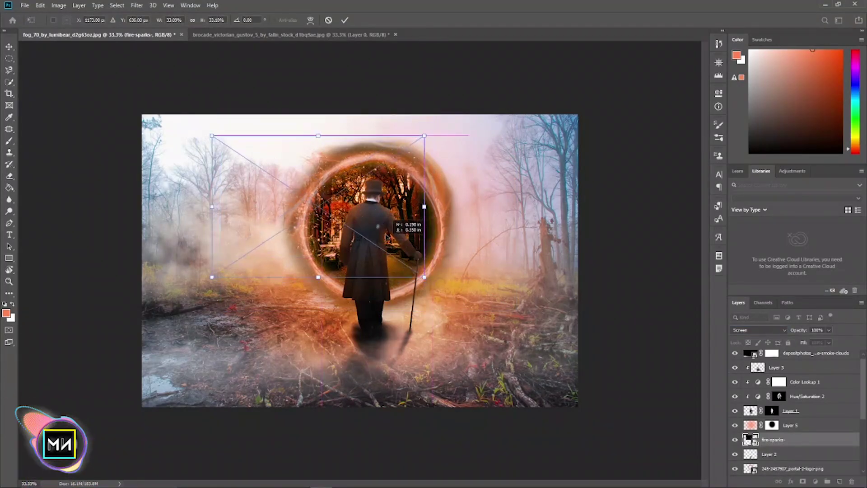
left_click_drag(390, 224, 392, 225)
left_click_drag(475, 218, 451, 139)
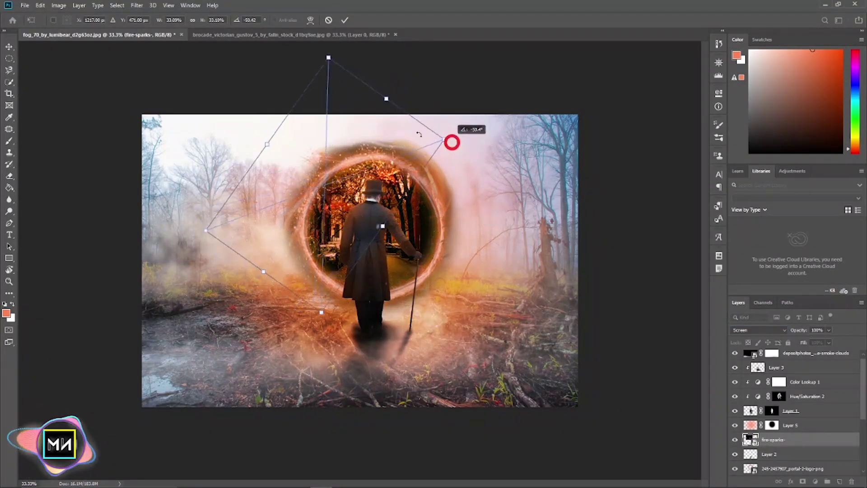
left_click_drag(368, 153, 347, 225)
key("Return")
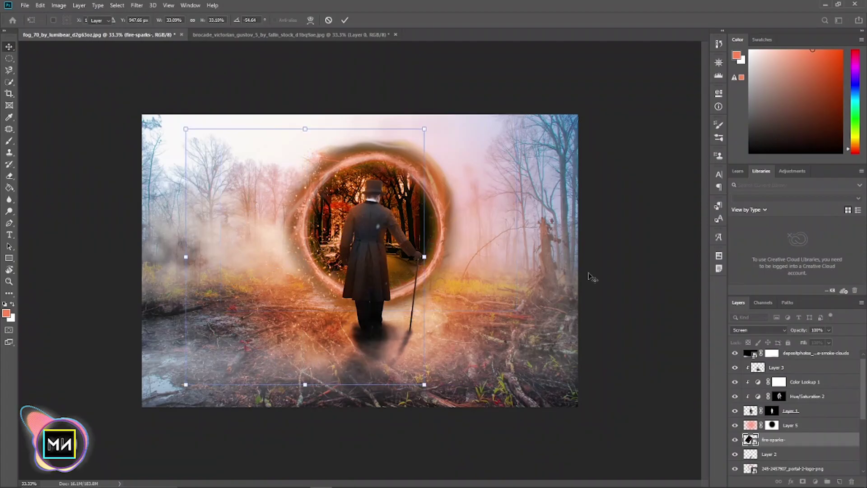
mouse_move(276, 485)
left_click(276, 478)
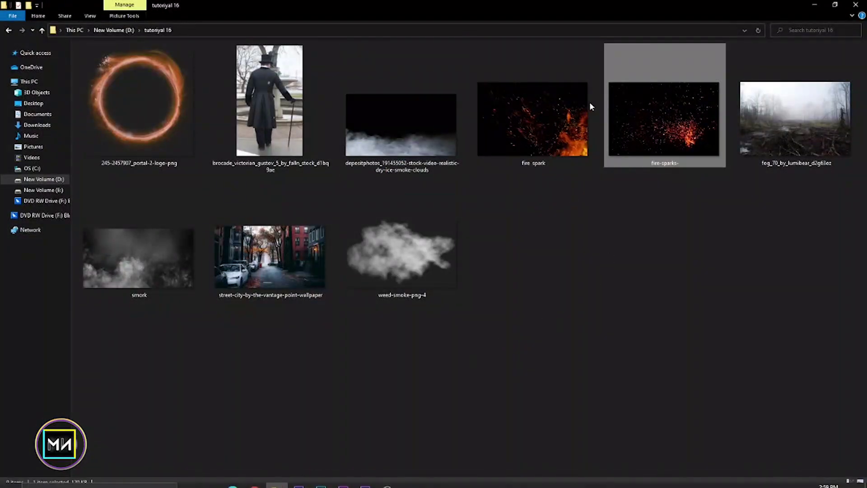
mouse_move(583, 110)
left_mouse_down()
mouse_move(369, 360)
mouse_move(532, 307)
left_mouse_up()
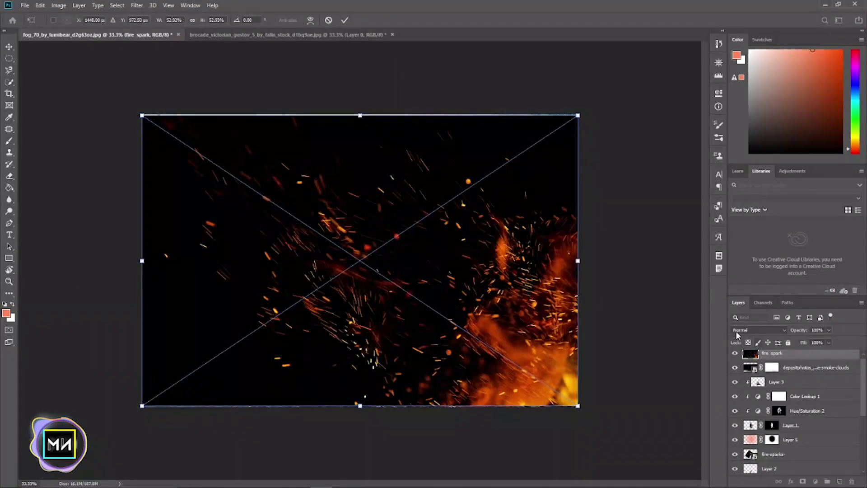
Set the fire spark layer to Screen, shrink and rotate it beside the man, and move it below Layer 5
left_click(750, 331)
left_click(746, 341)
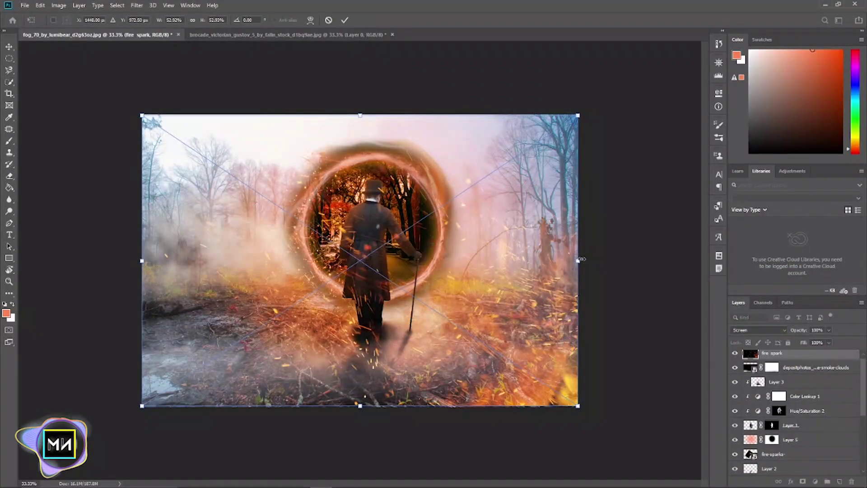
left_click_drag(578, 405, 438, 312)
mouse_move(420, 176)
left_mouse_down()
mouse_move(434, 214)
mouse_move(425, 261)
mouse_move(475, 251)
left_mouse_up()
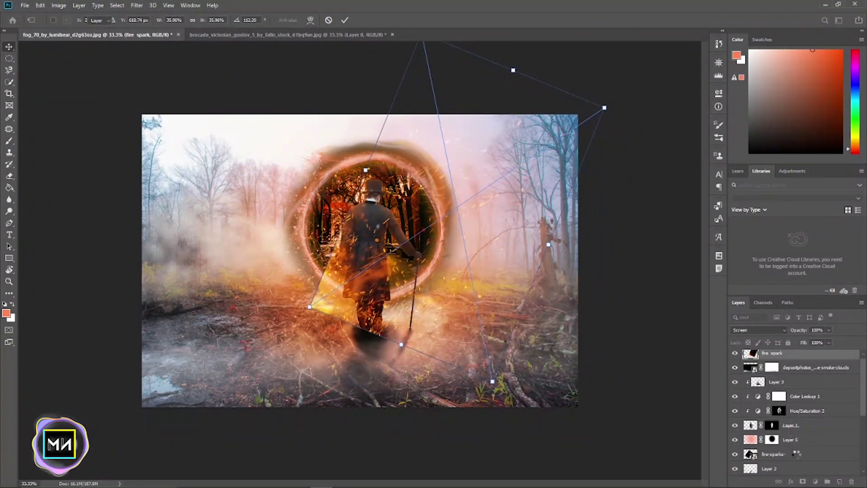
left_click_drag(774, 453, 773, 449)
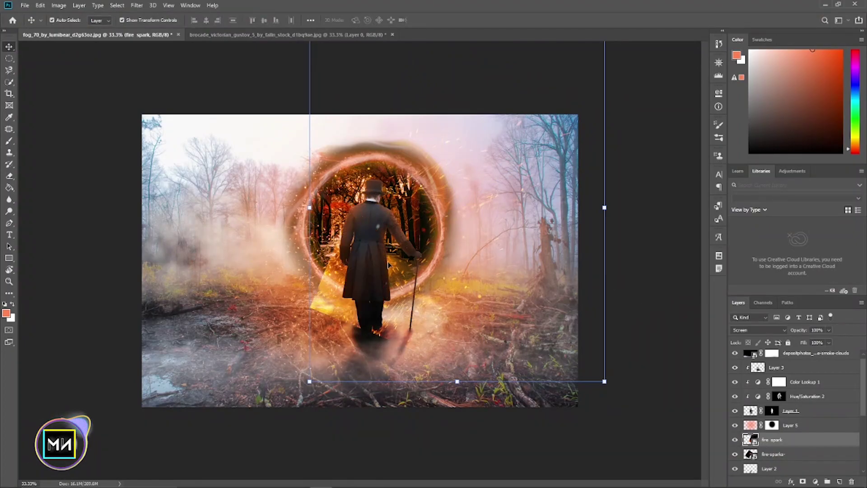
Mask the fire spark layer and paint out the sparks around the man's feet
left_click(771, 357)
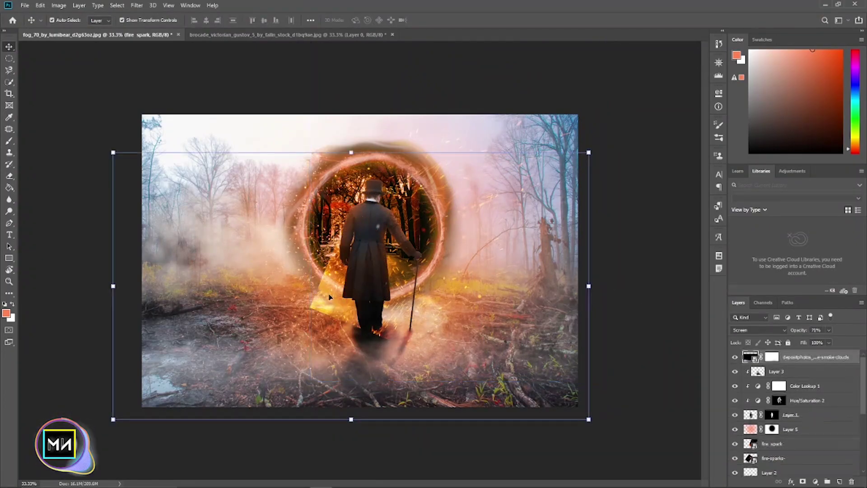
left_click(789, 430)
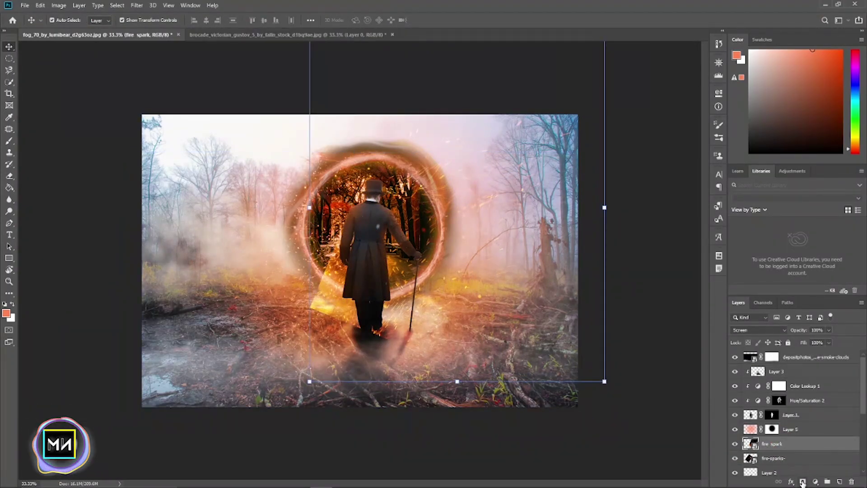
key("ctrl+backslash")
left_click(9, 140)
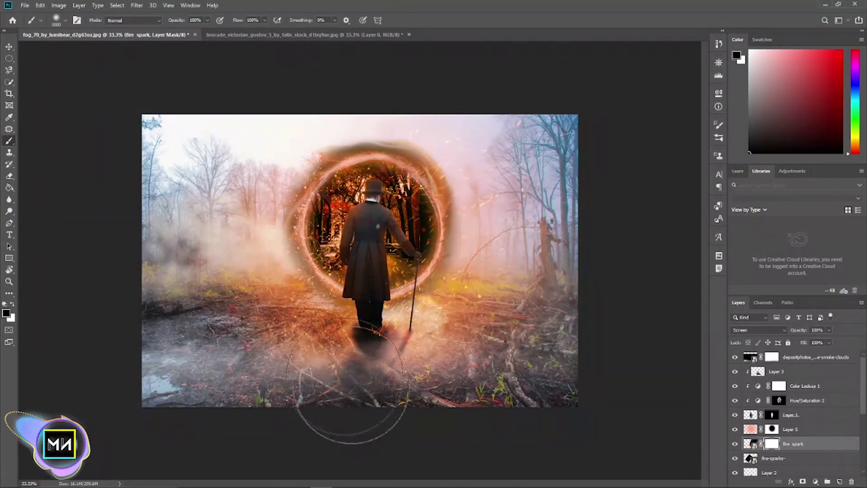
left_click_drag(352, 384, 528, 402)
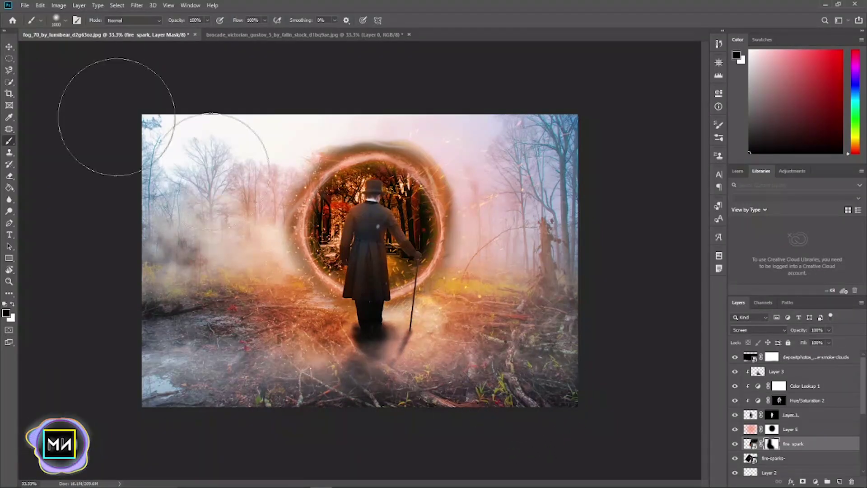
left_click(9, 47)
left_click(700, 230)
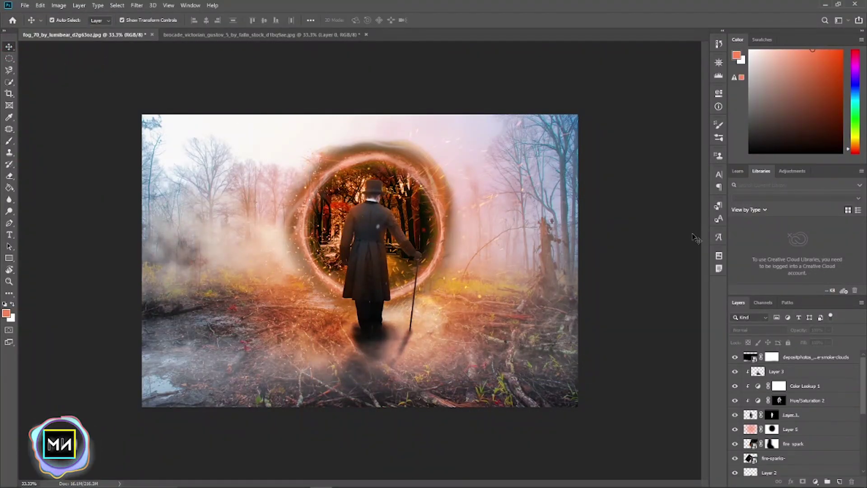
Add a white mask to Layer 2, reset colours to black and white, and ready the Brush
scroll(753, 437, "down", 3)
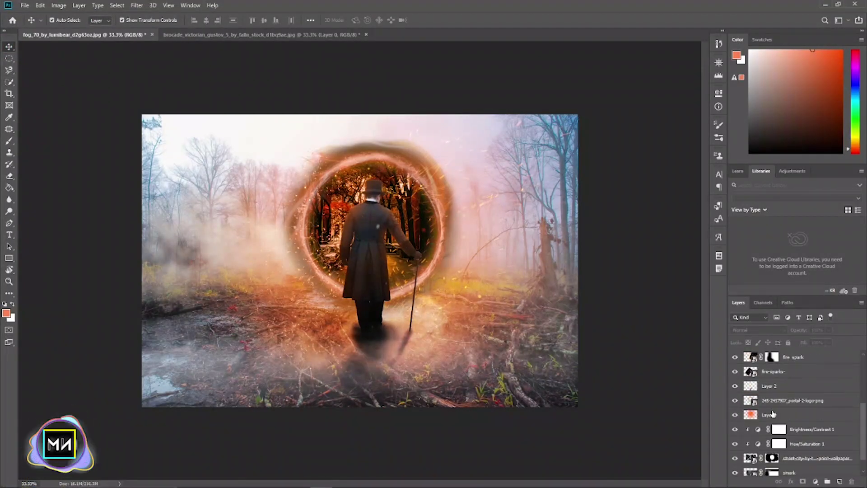
scroll(754, 437, "up", 3)
scroll(753, 438, "down", 1)
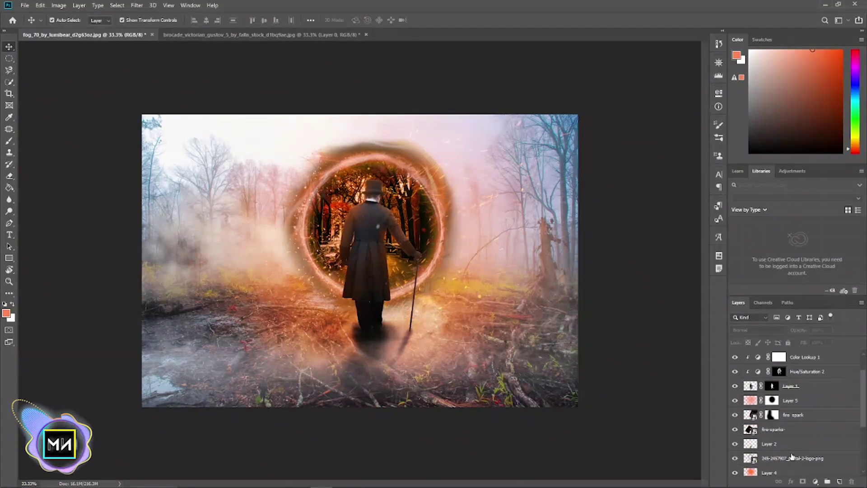
left_click(768, 444)
left_click(803, 481)
key("d")
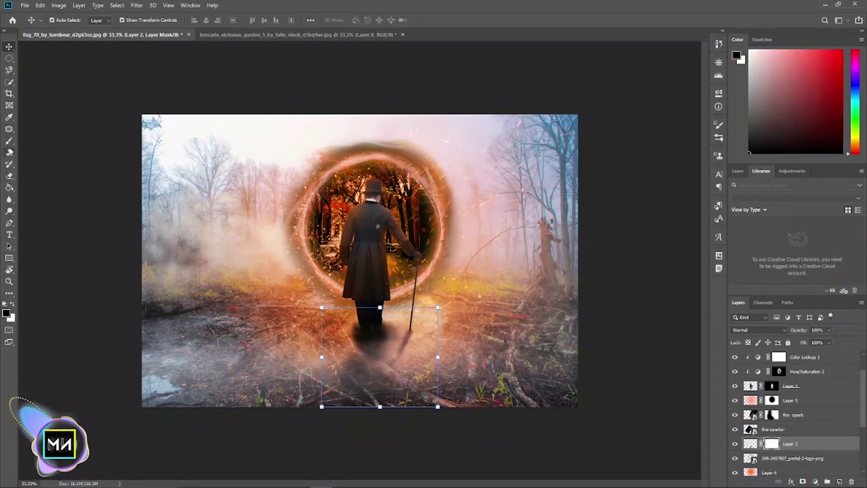
key("b")
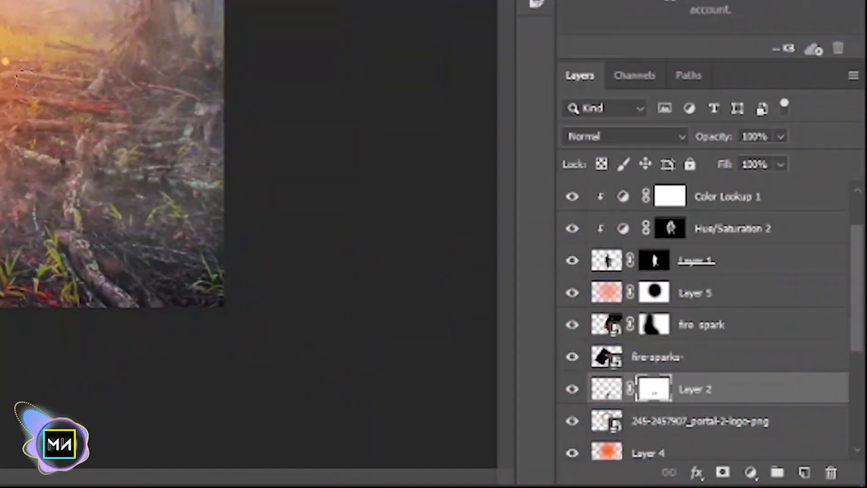
Create Layer 6 above Layer 2 in Soft Light mode with an orange foreground colour
left_click(804, 472)
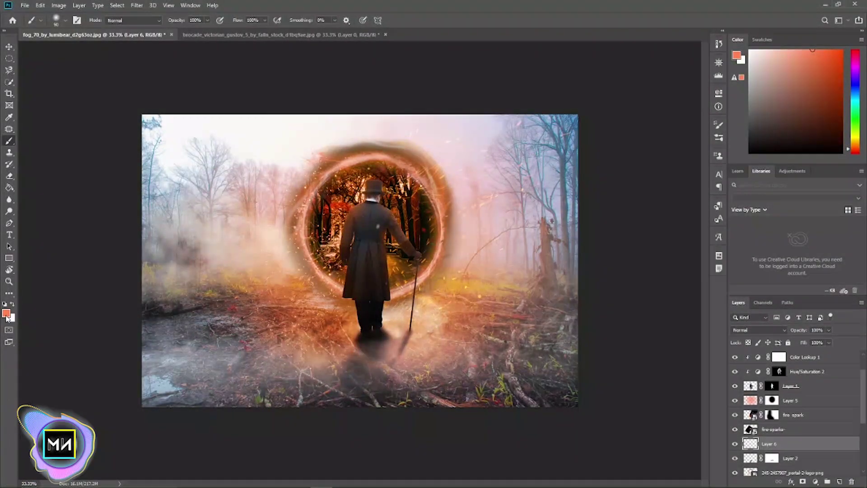
left_click(6, 314)
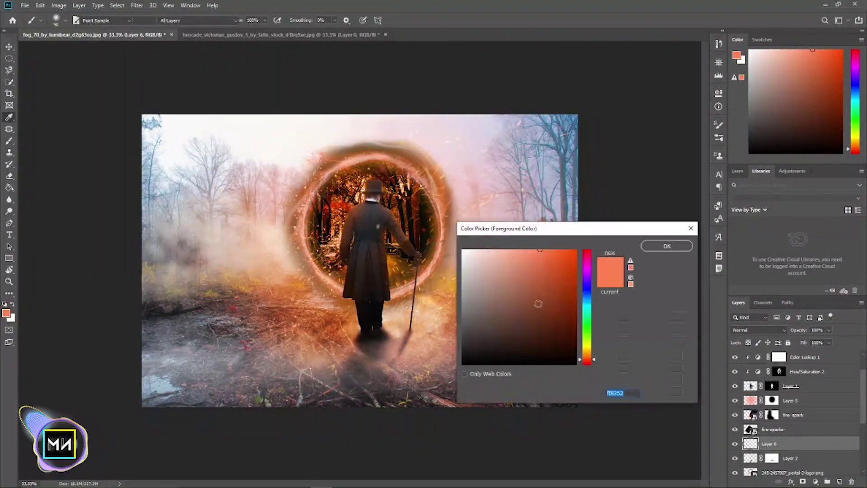
left_click(666, 246)
left_click(753, 330)
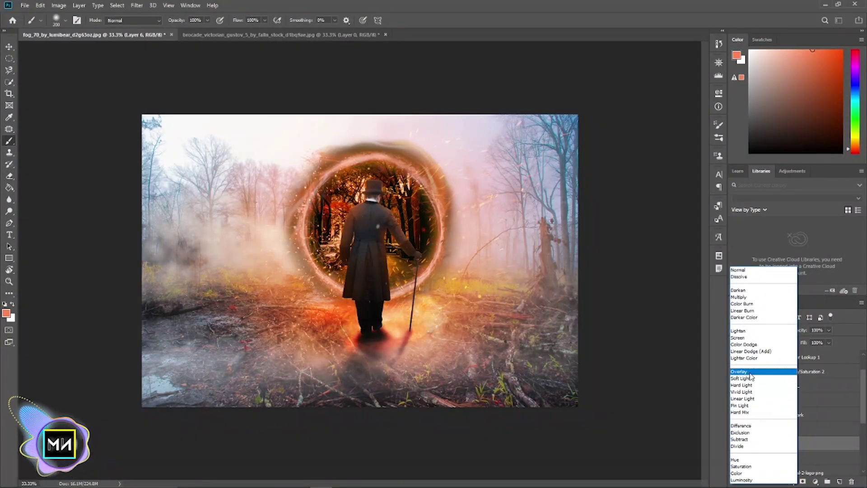
left_click(751, 378)
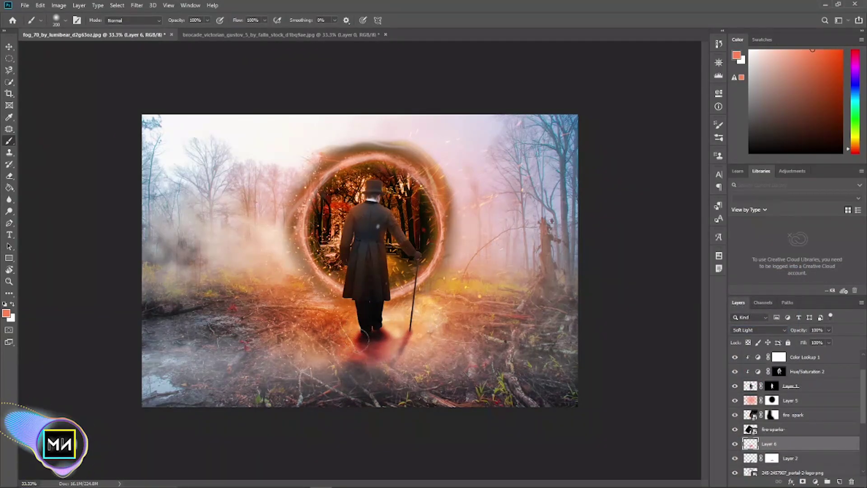
Choose a soft brush tip at 15% opacity for the orange glow, then select the fire spark layer
right_click(214, 199)
double_click(280, 310)
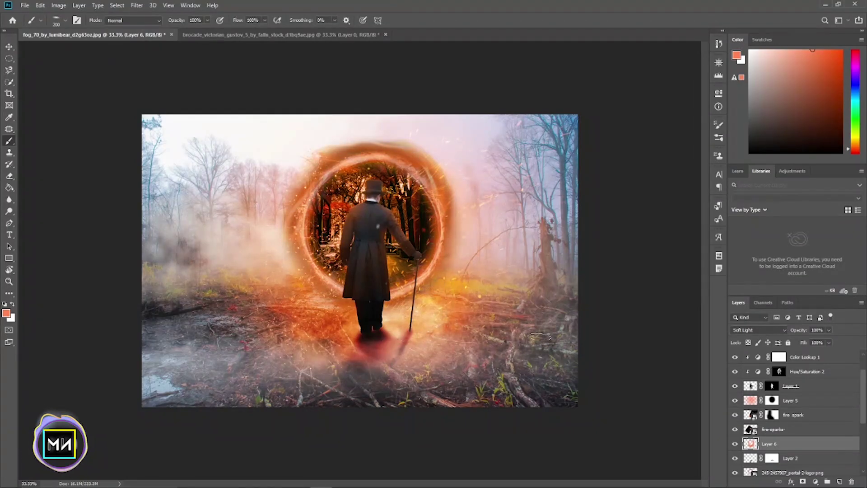
right_click(501, 338)
key("Escape")
key("1")
key("5")
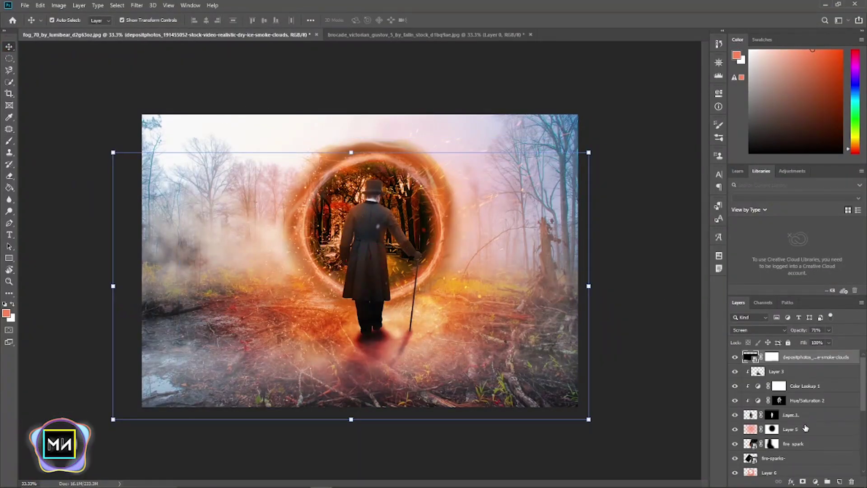
left_click(806, 428)
Select Layer 1 with the man and bring up its Layer Style effects settings
left_click(797, 444)
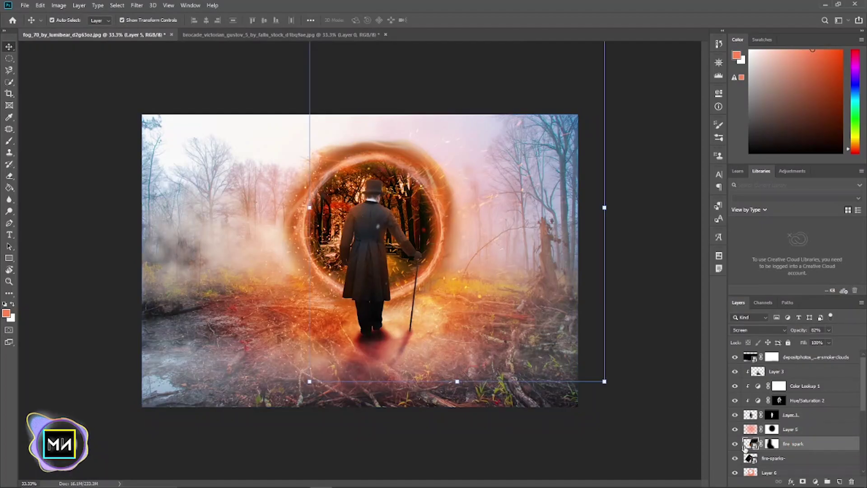
left_click(810, 415)
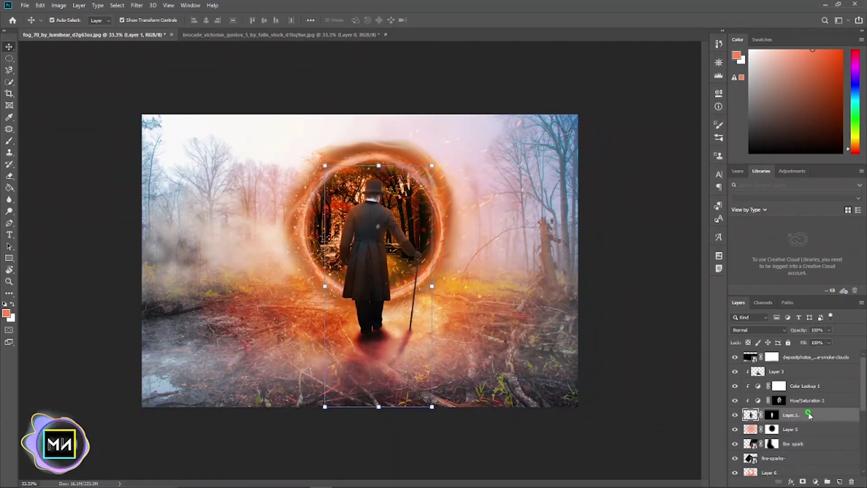
right_click(810, 415)
key("Escape")
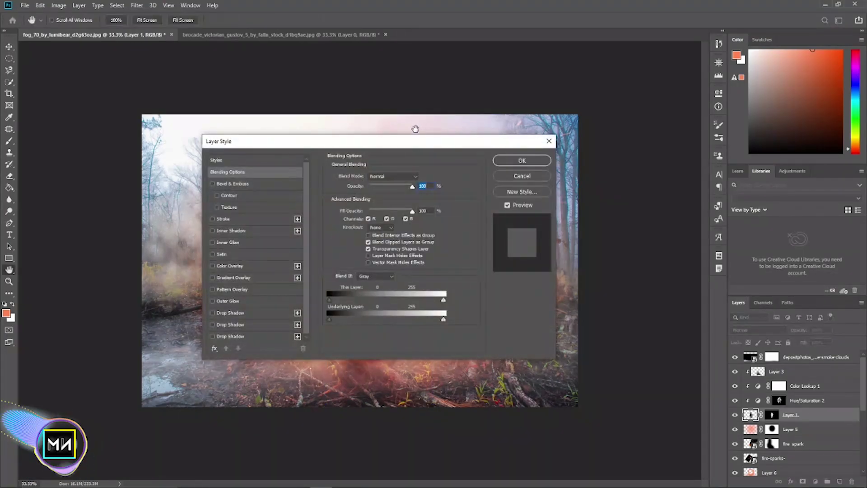
left_click_drag(411, 131, 764, 183)
Add a light peach Inner Shadow with reduced choke, distance, opacity and size
left_click(618, 271)
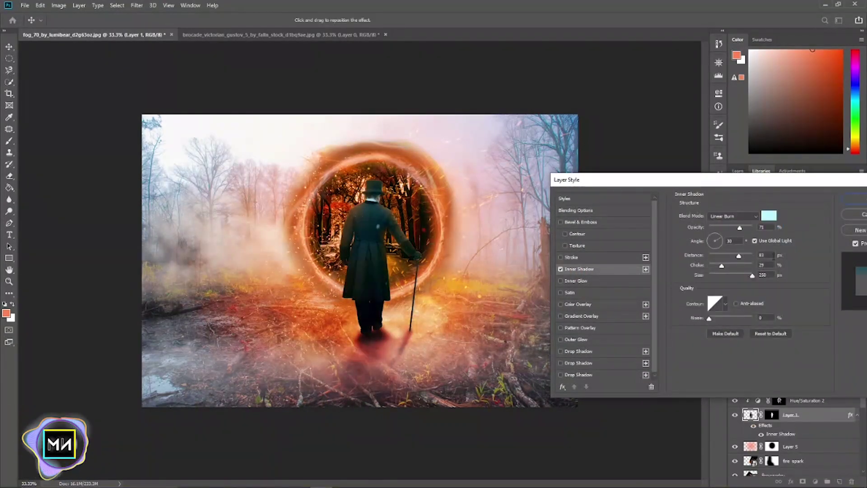
left_click(773, 216)
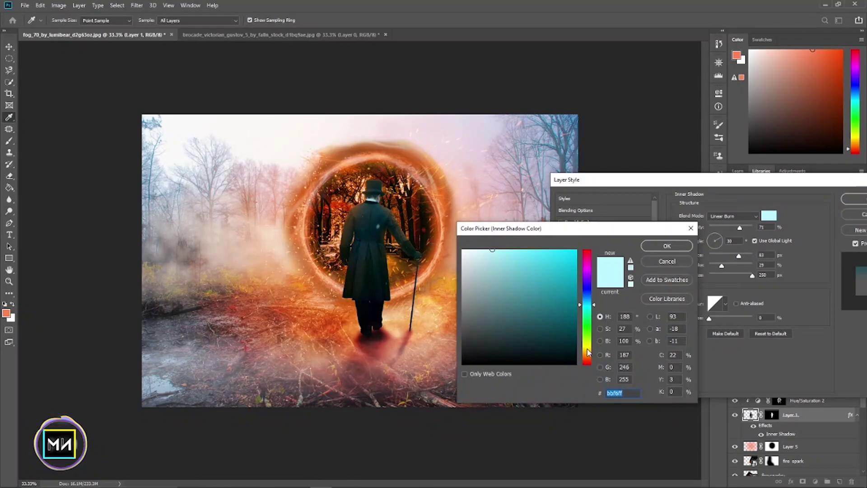
left_click(587, 354)
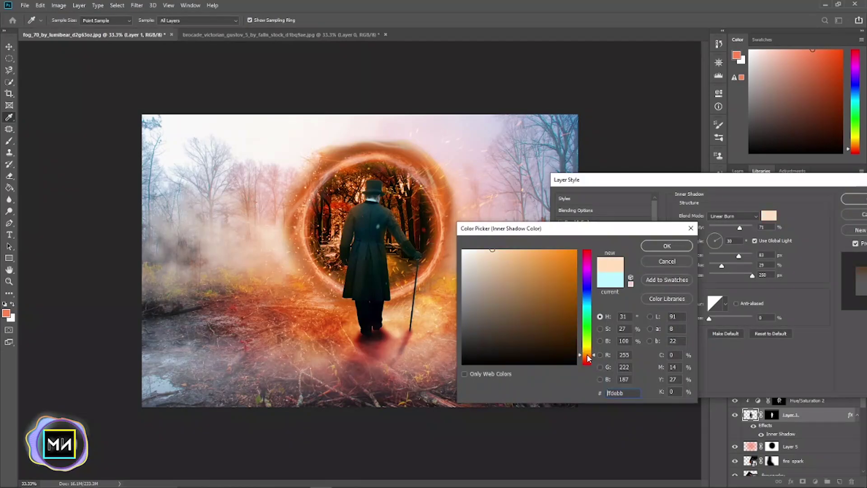
left_click(657, 246)
left_click_drag(722, 265, 714, 266)
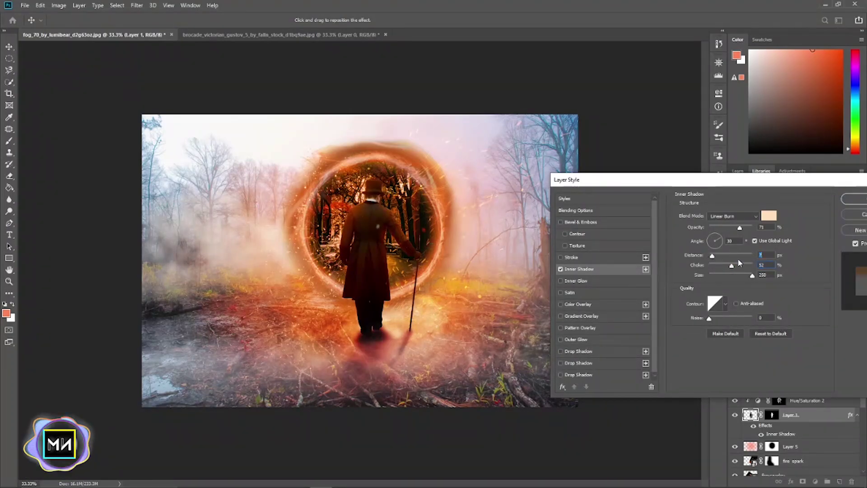
mouse_move(751, 256)
left_mouse_down()
mouse_move(721, 227)
mouse_move(767, 232)
left_mouse_up()
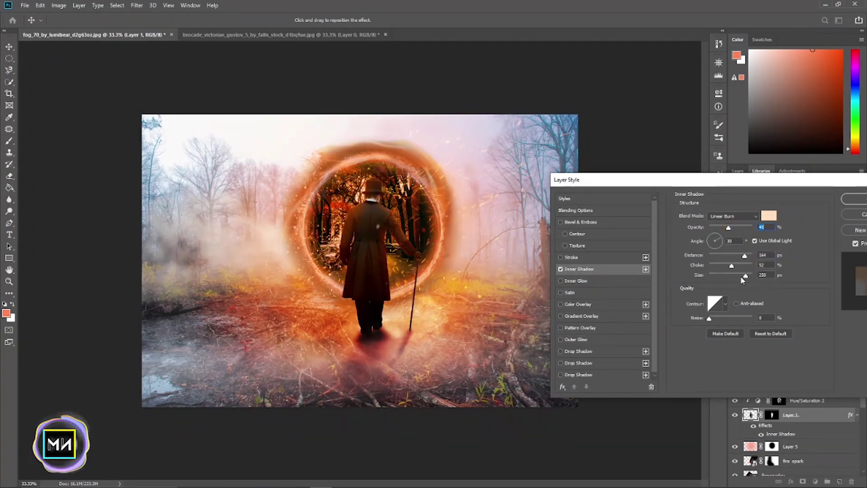
left_click_drag(752, 276, 755, 276)
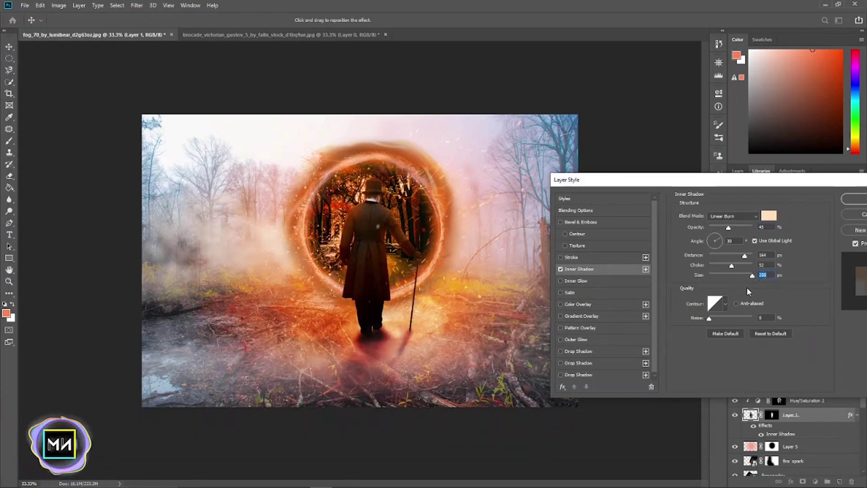
Add an orange Inner Glow and apply both effects
left_click(576, 281)
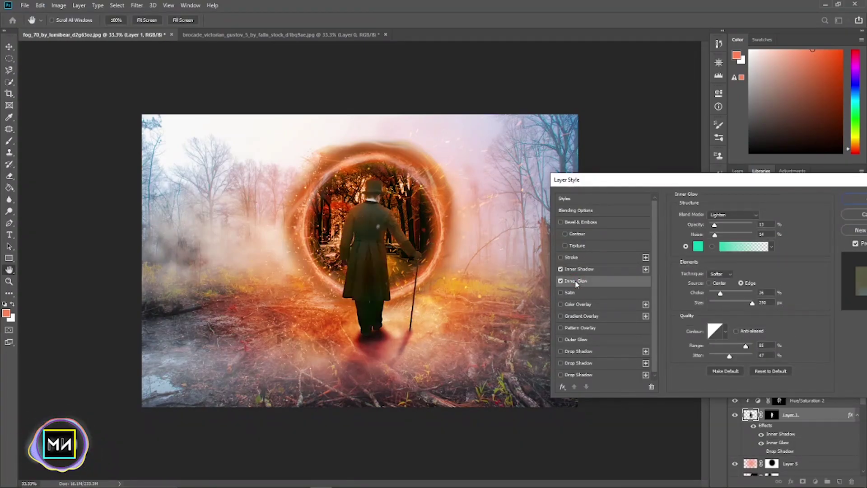
left_click(698, 246)
left_click(588, 354)
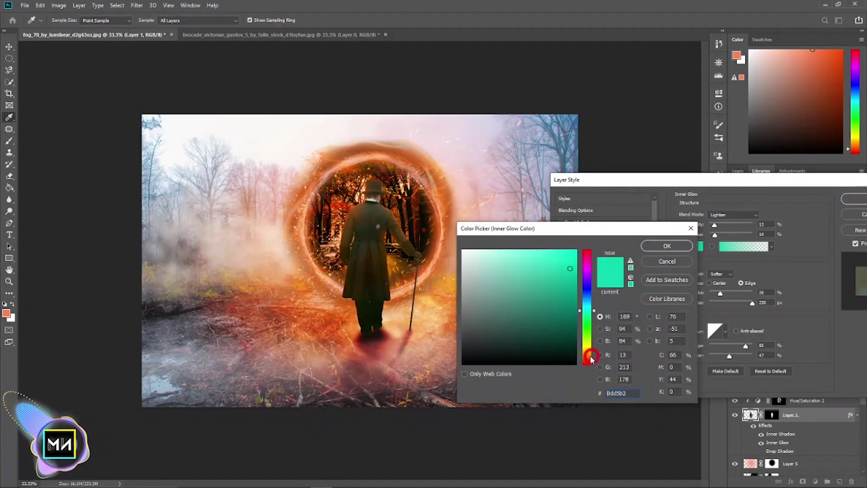
left_click(570, 268)
left_click(667, 246)
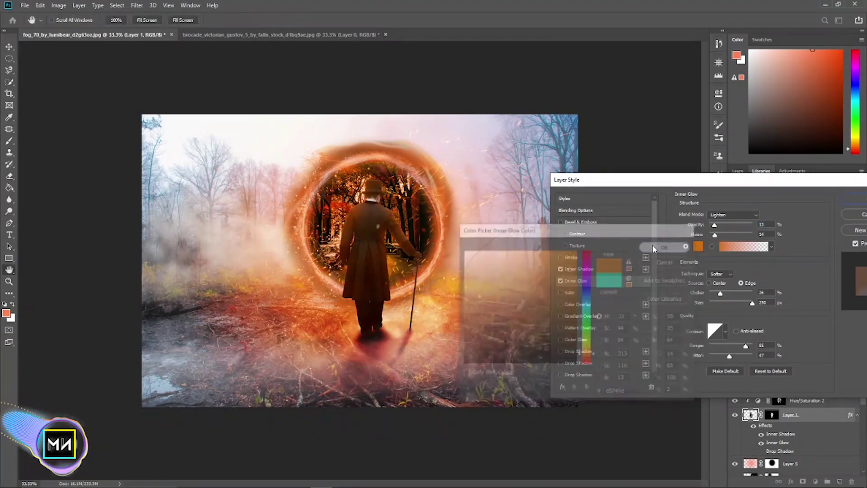
left_click(849, 203)
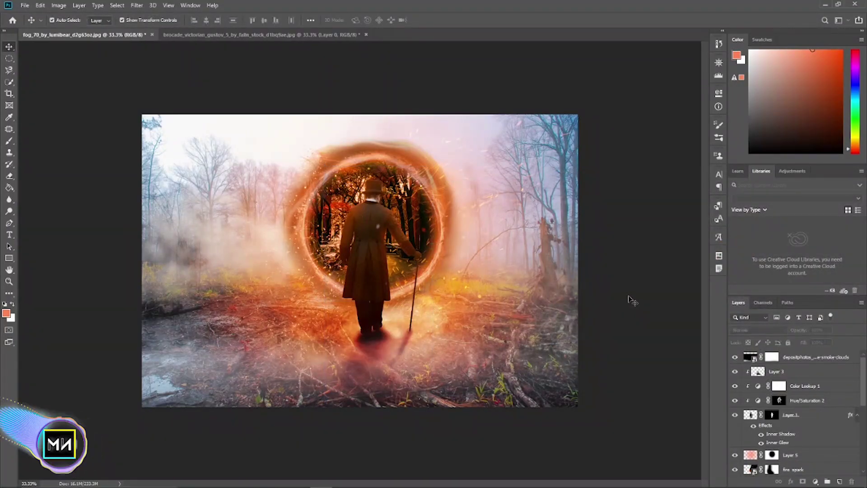
Readjust Layer 2's foot-shadow opacity to about 84%
key("ctrl+plus")
scroll(361, 225, "down", 3)
scroll(795, 406, "down", 2)
left_click(790, 440)
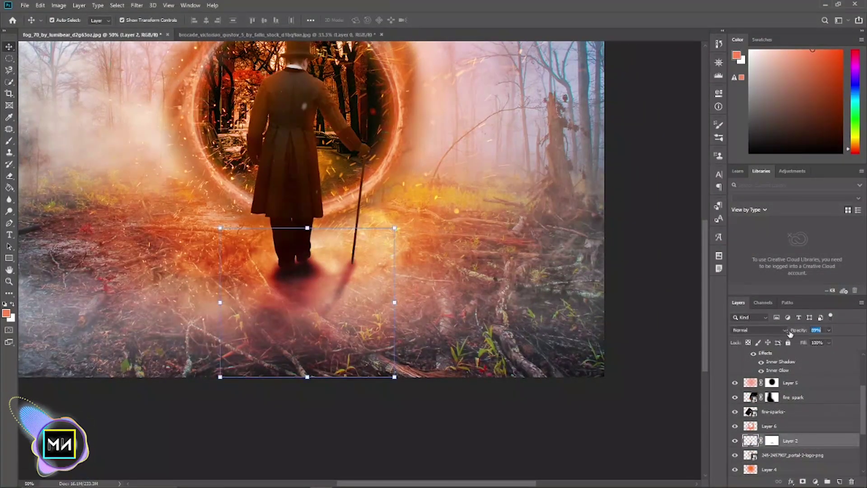
left_click_drag(790, 333, 817, 334)
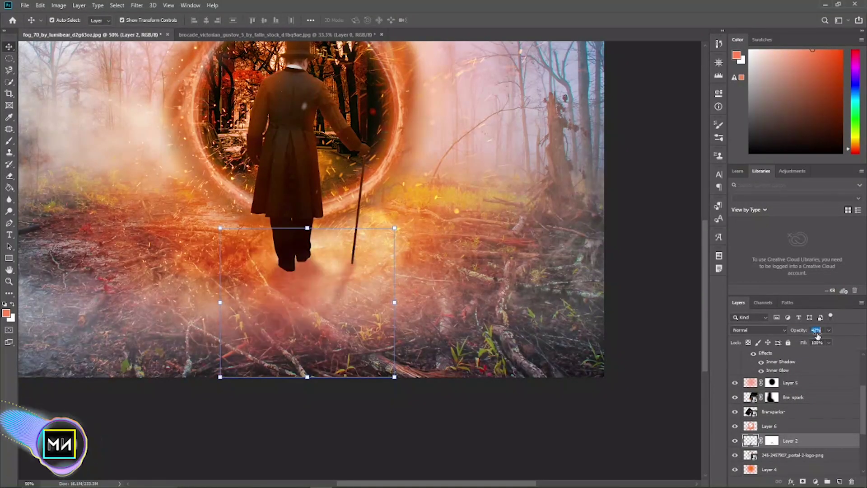
left_click_drag(818, 335, 827, 335)
key("ctrl+minus")
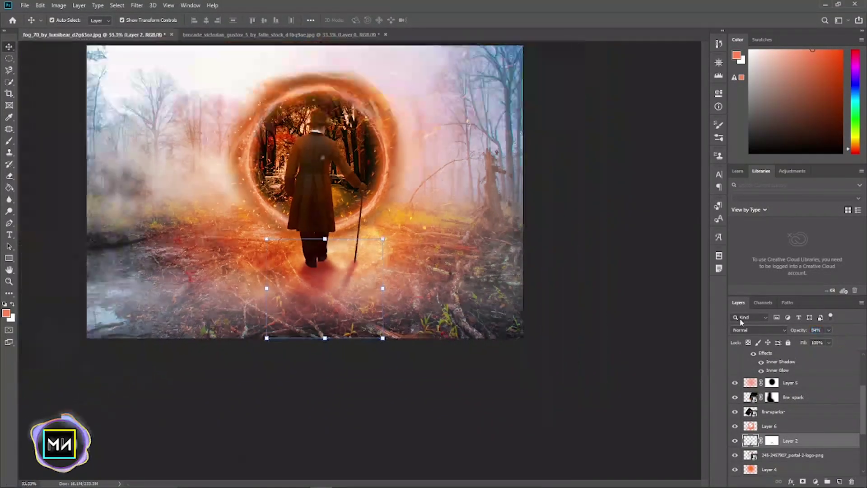
key("9")
Move Layer 3 below the Hue/Saturation 2 adjustment layer
scroll(768, 407, "up", 2)
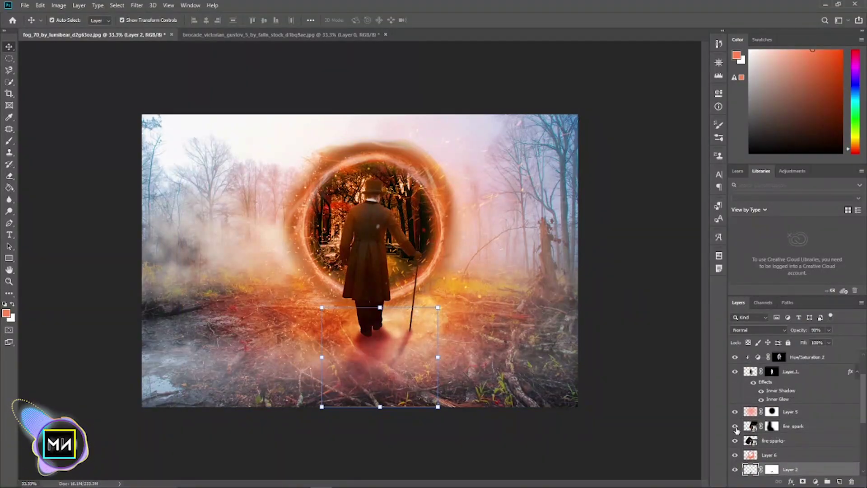
scroll(735, 387, "up", 2)
left_click(779, 400)
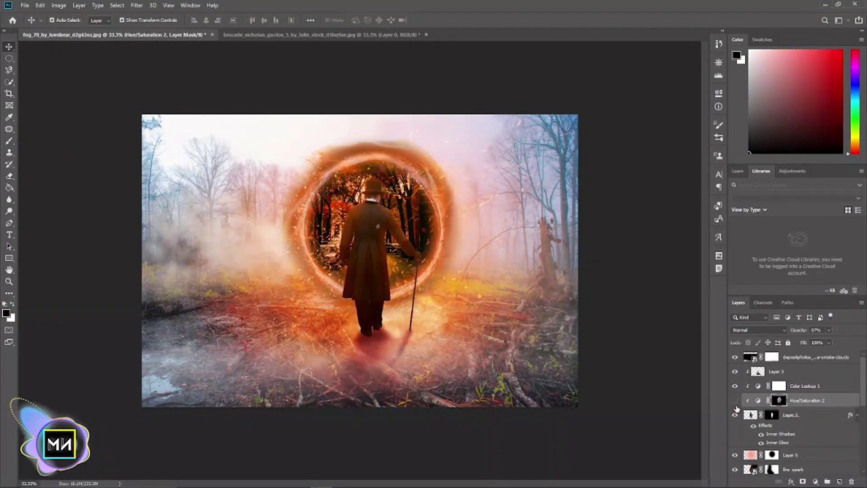
left_click_drag(794, 370, 734, 404)
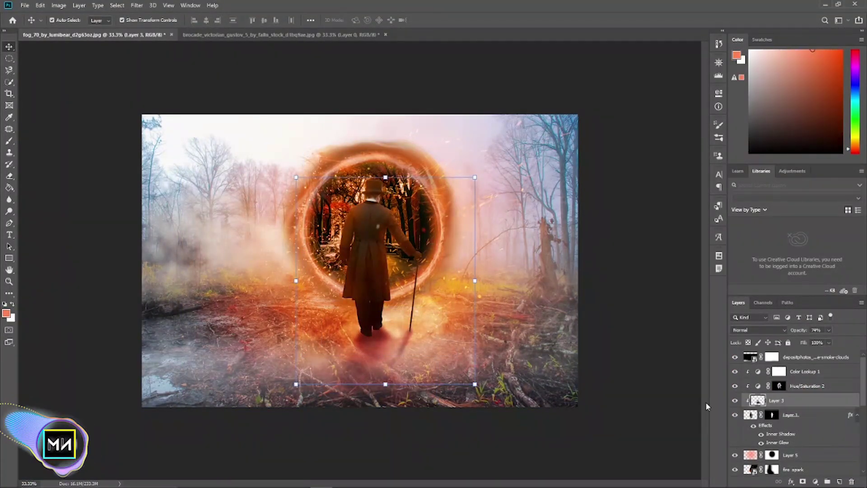
Paint on Layer 1's mask to fade the man's feet into the ground
left_click(772, 414)
key("b")
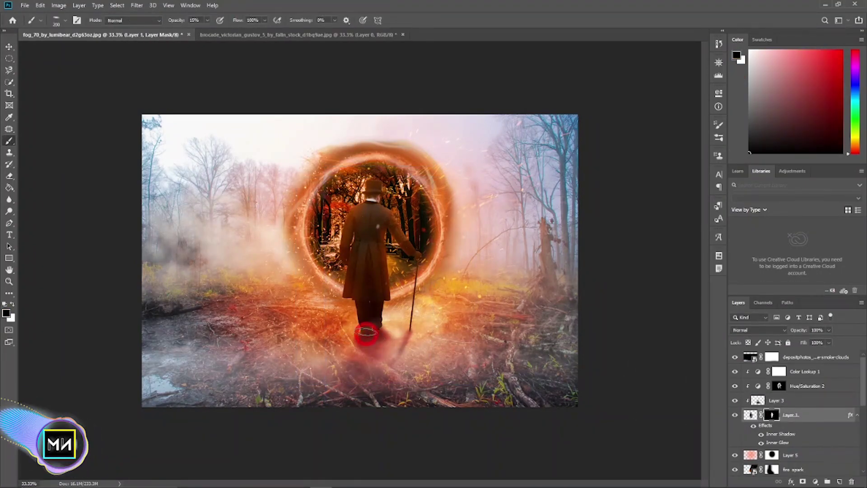
left_click_drag(495, 349, 683, 364)
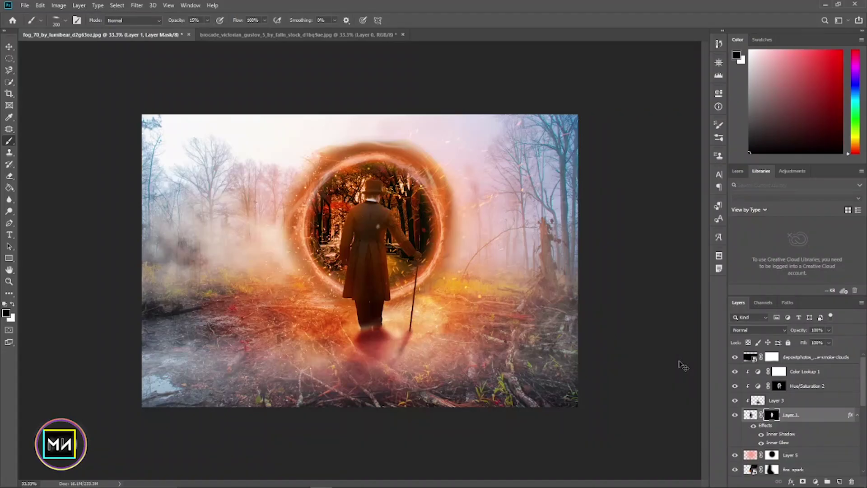
Set Layer 2's opacity to 95% and select its mask
scroll(795, 406, "down", 4)
left_click(795, 426)
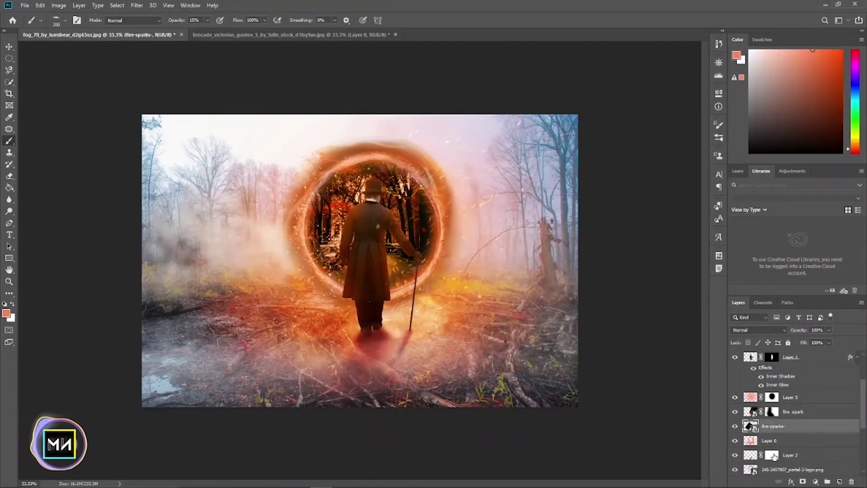
left_click(795, 455)
left_click_drag(829, 330, 836, 342)
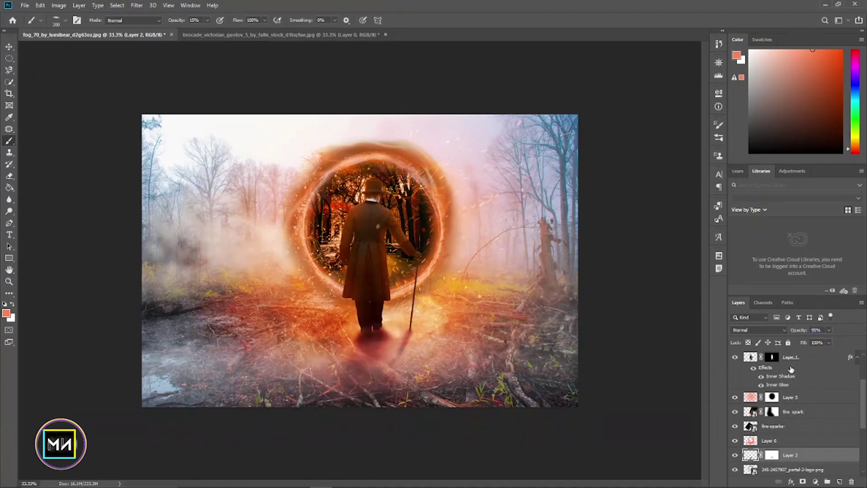
left_click(772, 455)
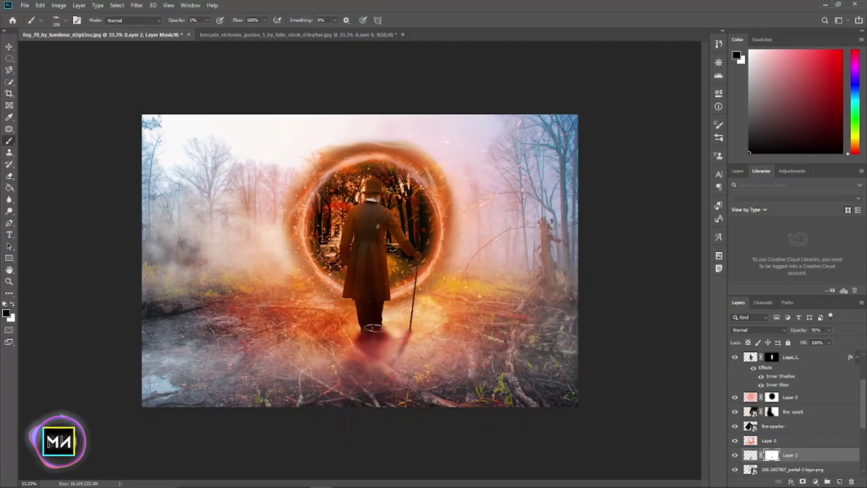
Place weed-smoke-png-4 from the source folder into the document
key("ctrl+minus")
key("ctrl+plus")
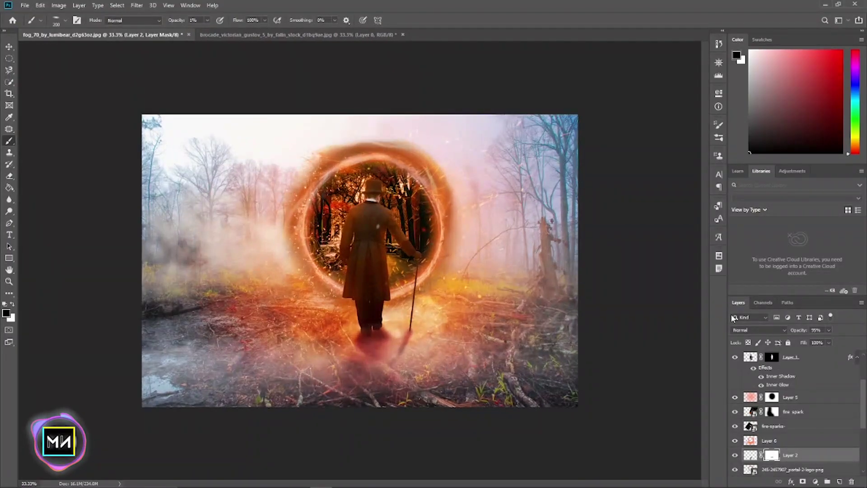
left_click(277, 479)
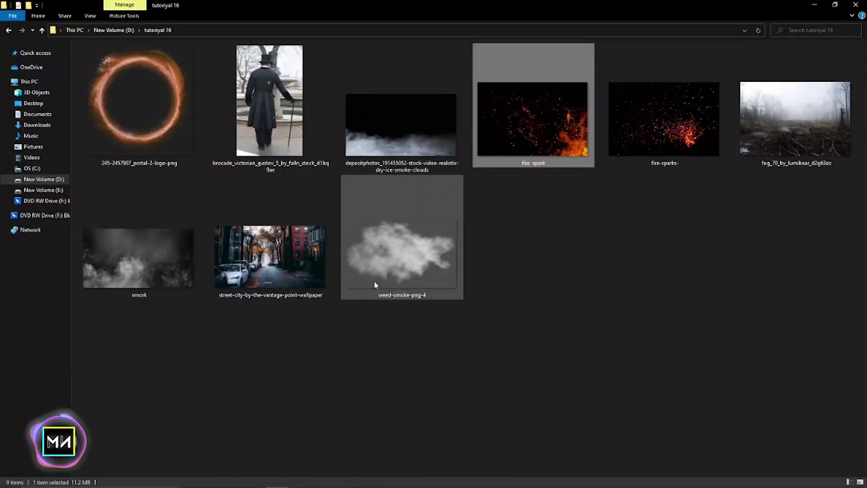
mouse_move(374, 281)
left_mouse_down()
mouse_move(338, 484)
mouse_move(569, 271)
left_mouse_up()
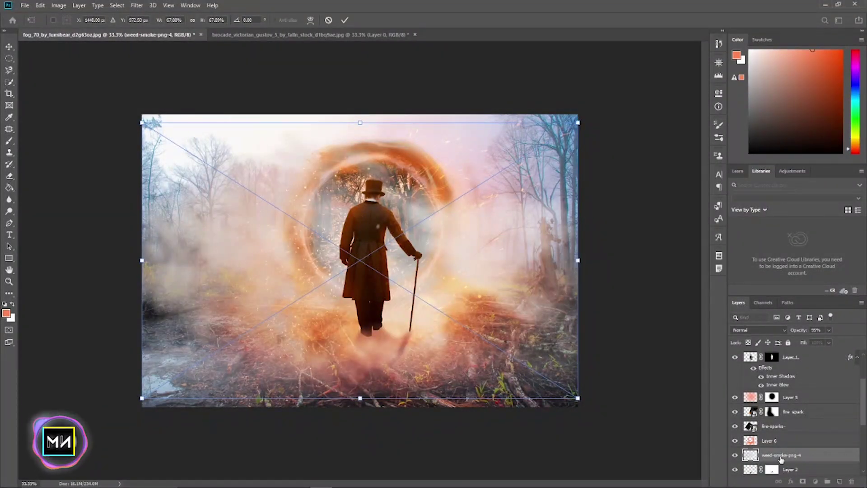
Commit the smoke image, move it to the top of the stack and blend it in Screen
key("b")
left_click_drag(781, 459, 781, 356)
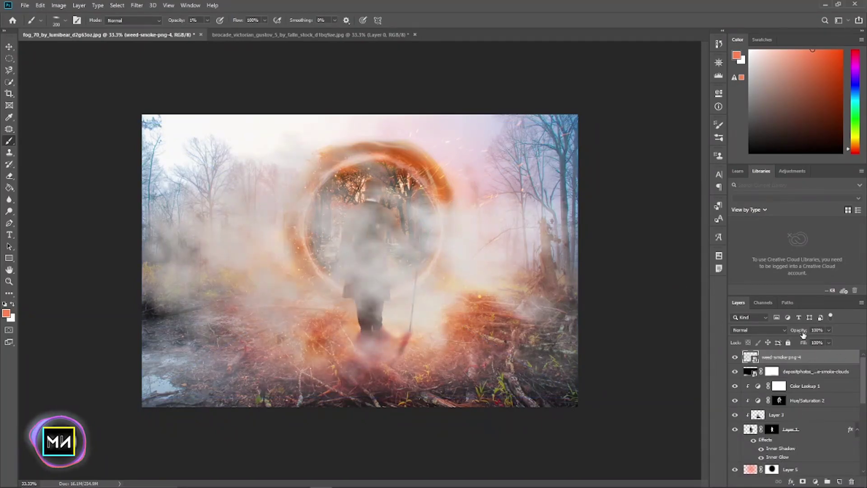
left_click(741, 326)
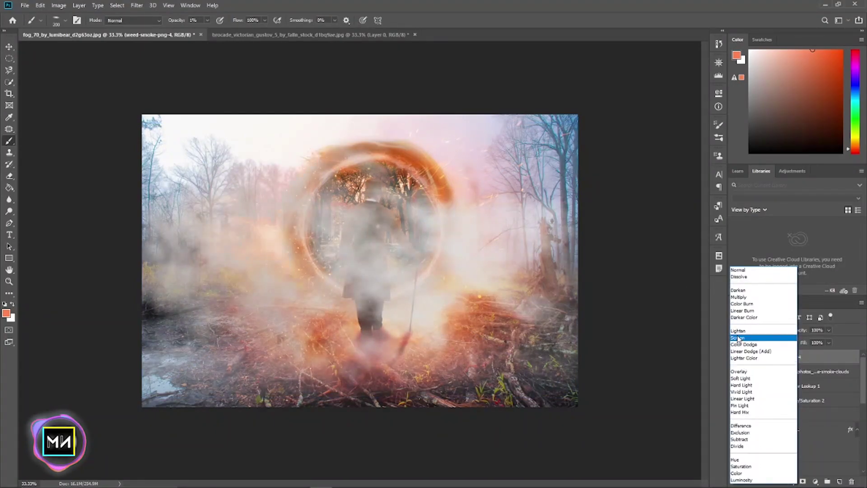
left_click(759, 341)
mouse_move(807, 332)
left_mouse_down()
mouse_move(785, 330)
mouse_move(866, 329)
left_mouse_up()
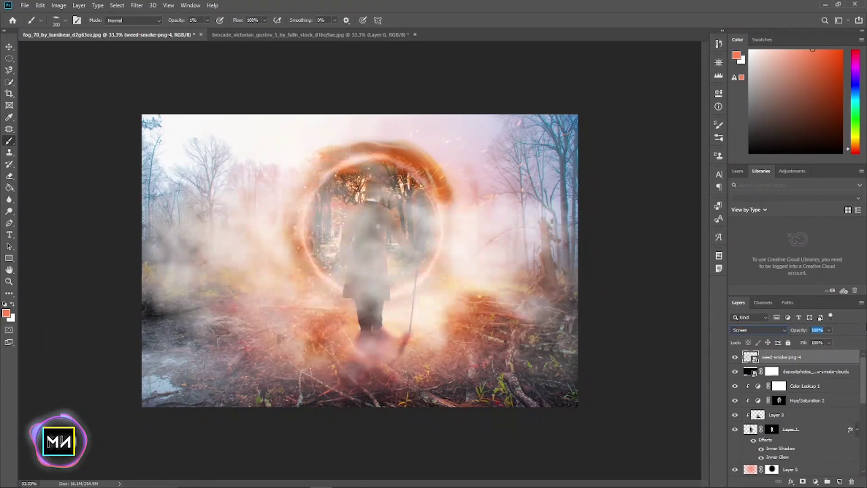
Shrink the smoke around the man's legs and fade it to about 72% opacity
left_click(10, 48)
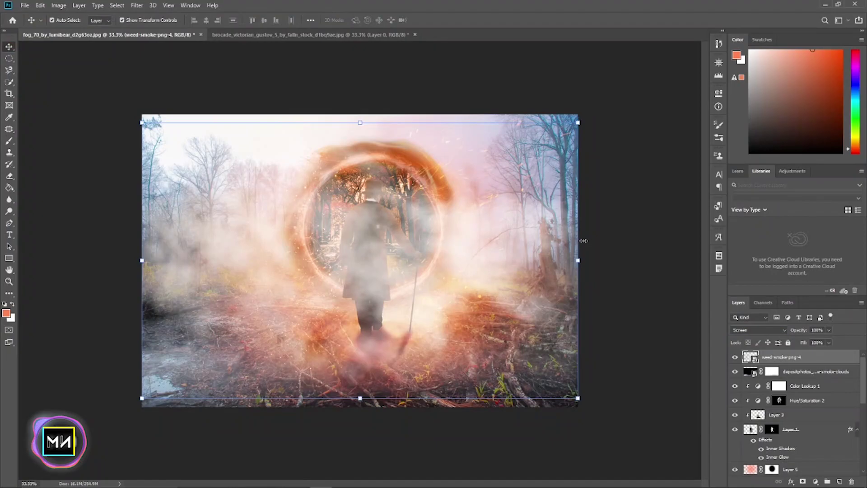
mouse_move(505, 254)
left_mouse_down()
mouse_move(581, 320)
mouse_move(454, 286)
left_mouse_up()
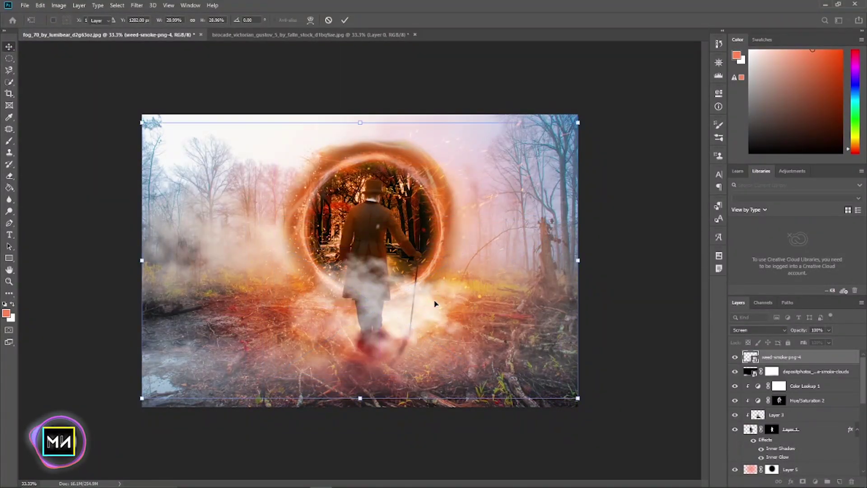
key("Return")
left_click_drag(799, 331, 787, 333)
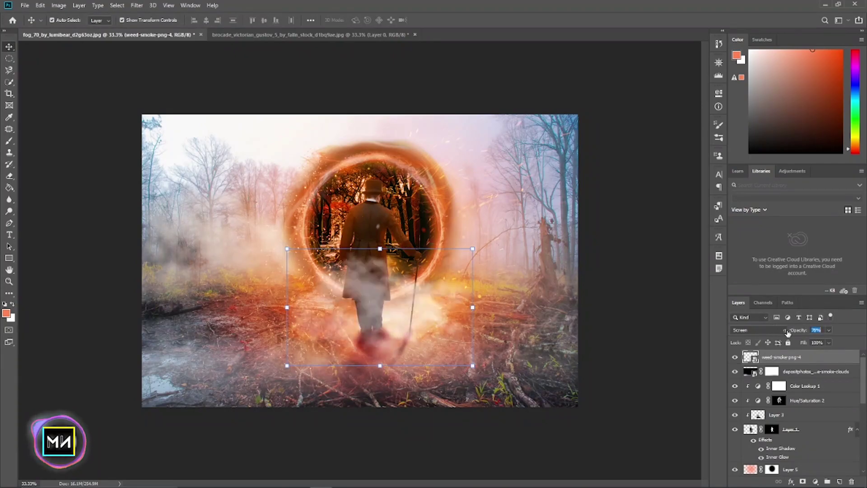
left_click_drag(391, 308, 377, 317)
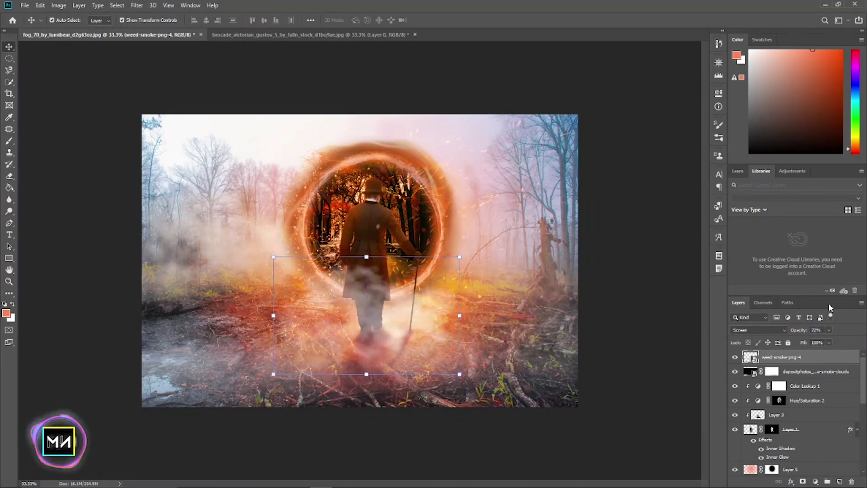
Mask the smoke layer, paint it away over the feet with Soft Round Pressure Size, and ease opacity to 49%
left_click(802, 480)
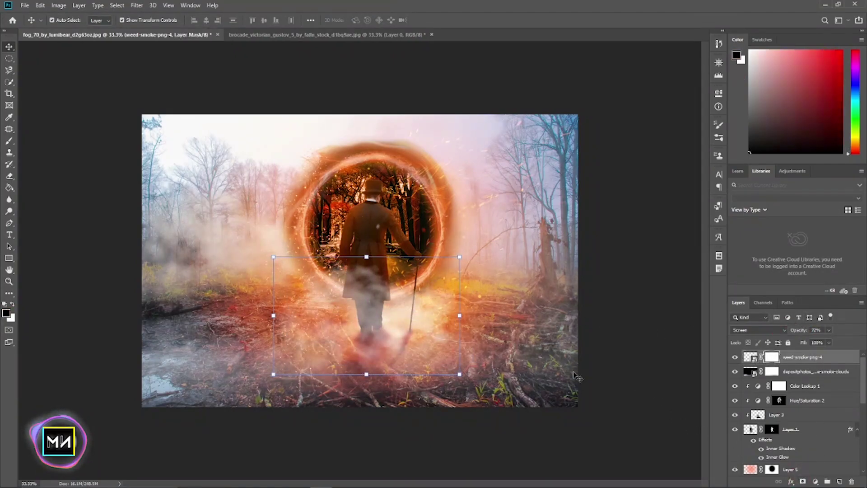
key("b")
right_click(433, 375)
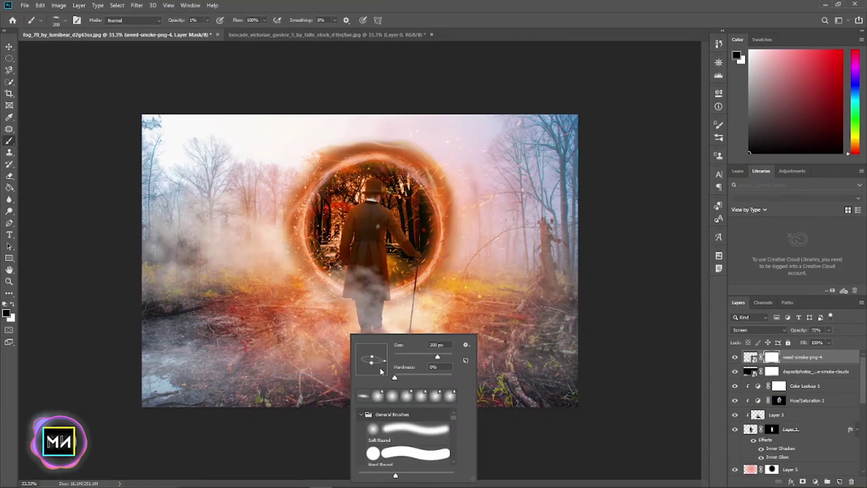
scroll(398, 434, "down", 1)
left_click(400, 449)
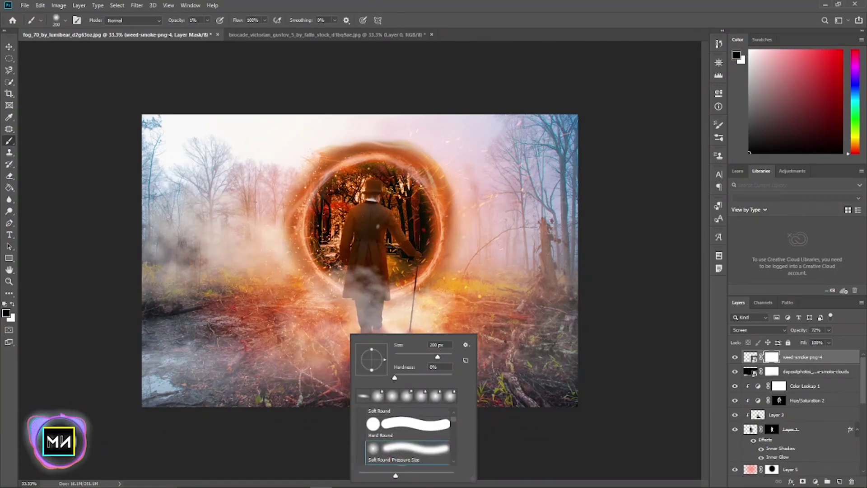
left_click(276, 284)
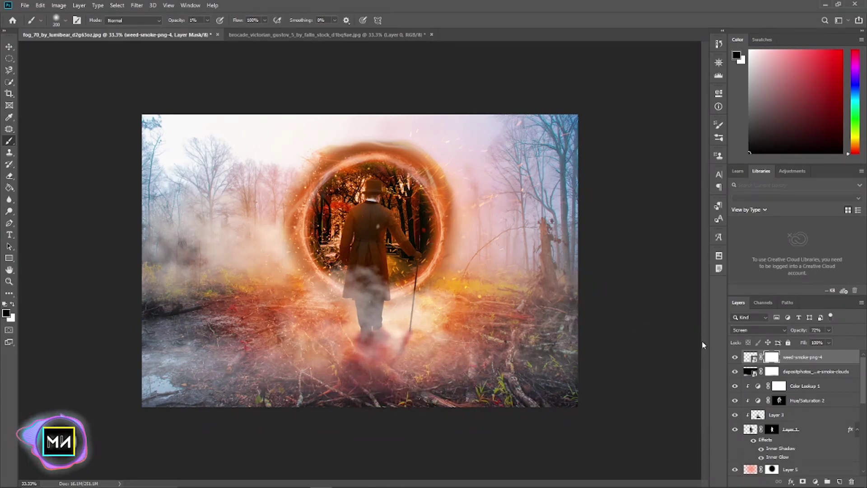
left_click(734, 357)
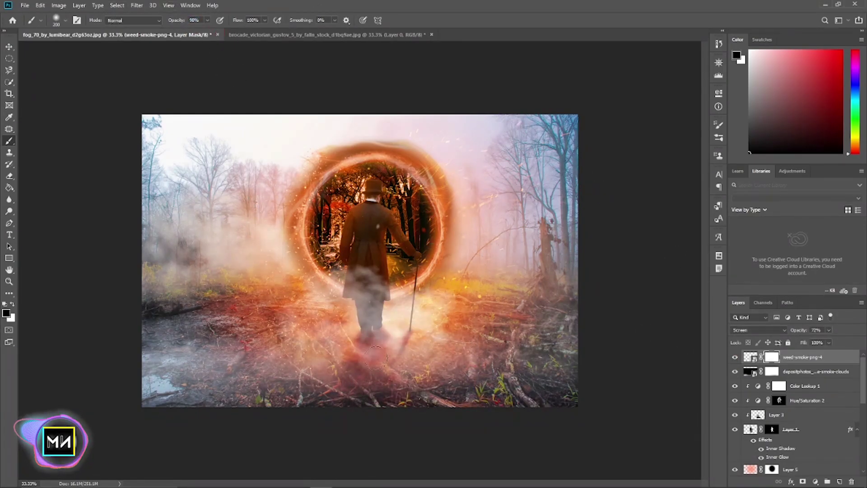
left_click_drag(376, 357, 294, 343)
left_click_drag(799, 330, 788, 329)
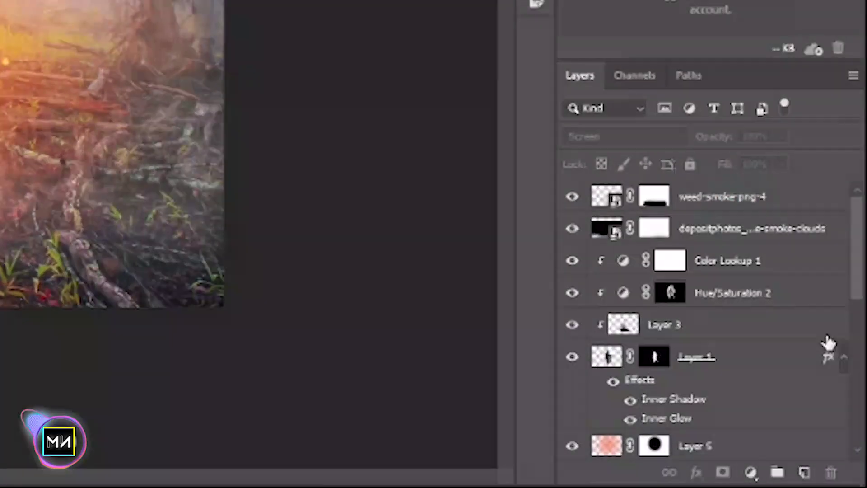
Add a new top layer and stamp the merged composite into it with Apply Image
left_click(804, 357)
left_click(839, 481)
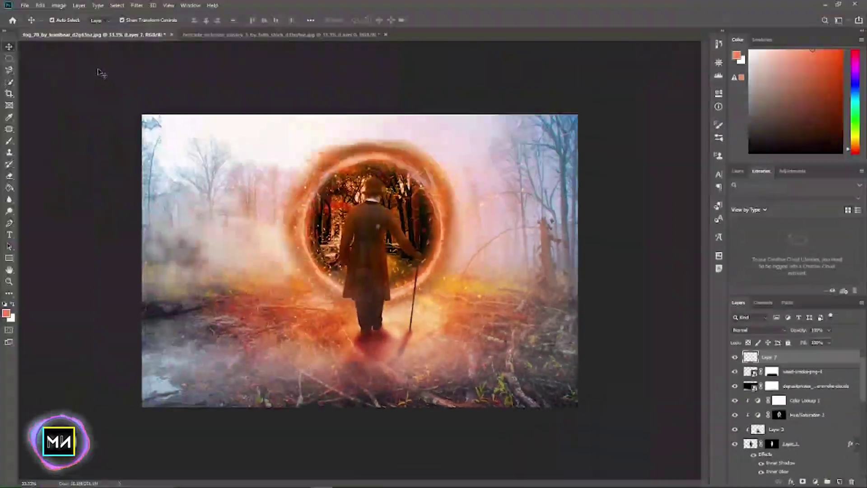
left_click(59, 6)
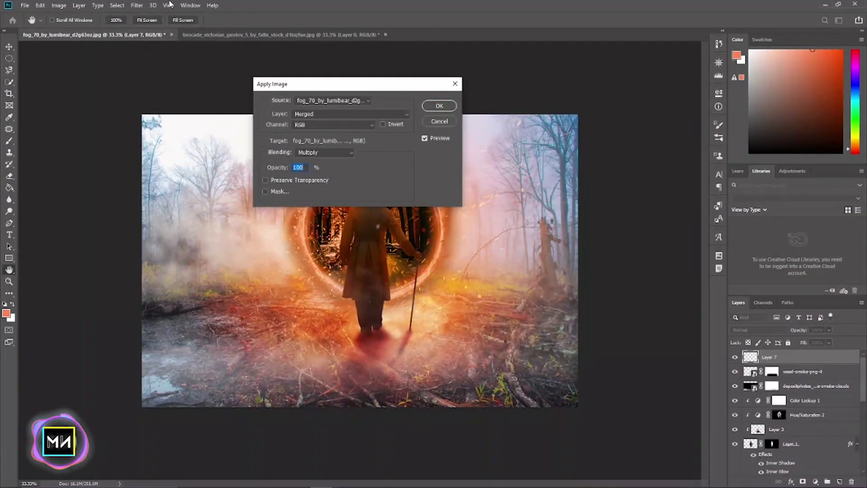
key("Return")
key("v")
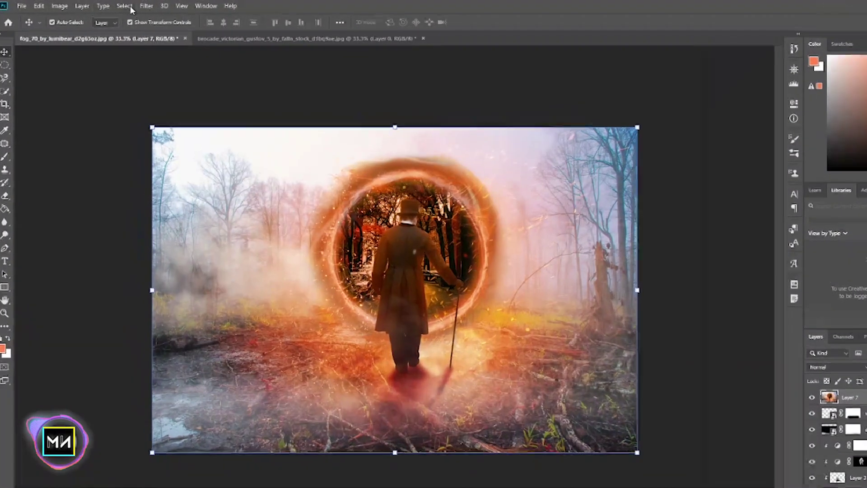
In Camera Raw, set Vibrance -18, Clarity +41, Temperature +26, add dehaze and pull down the tone curve
left_click(137, 5)
left_click(225, 107)
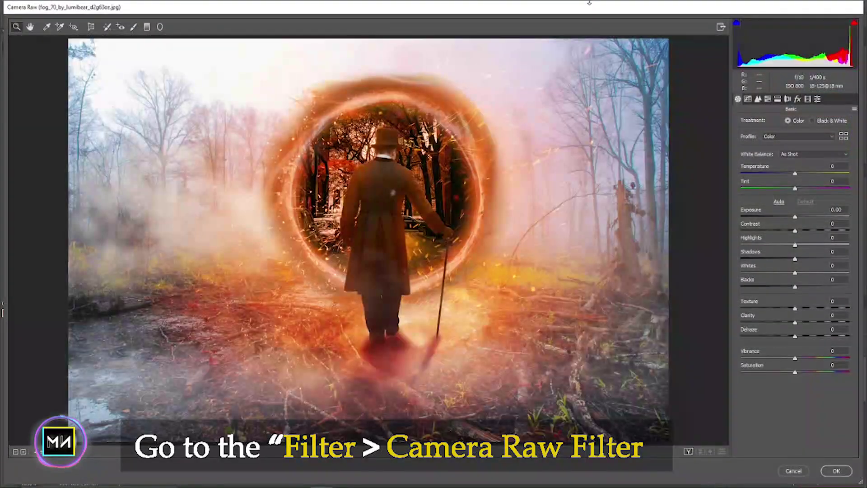
mouse_move(799, 357)
left_mouse_down()
mouse_move(785, 358)
mouse_move(819, 358)
left_mouse_up()
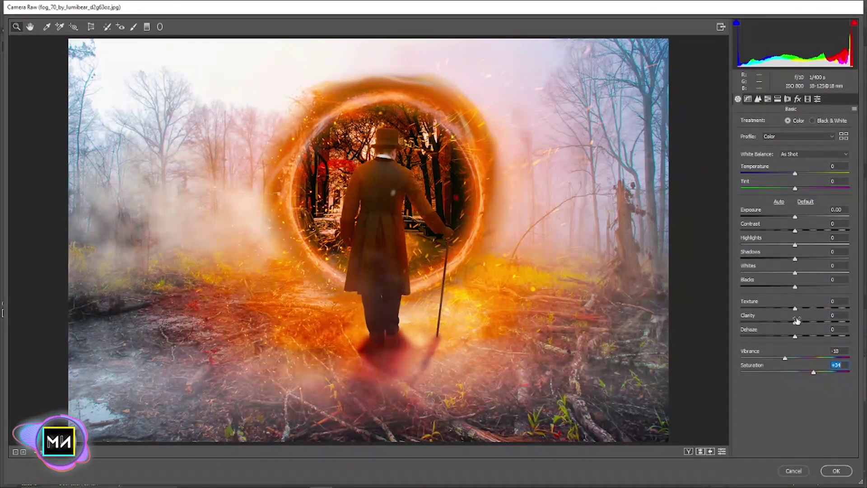
mouse_move(809, 322)
left_mouse_down()
mouse_move(817, 322)
mouse_move(800, 336)
left_mouse_up()
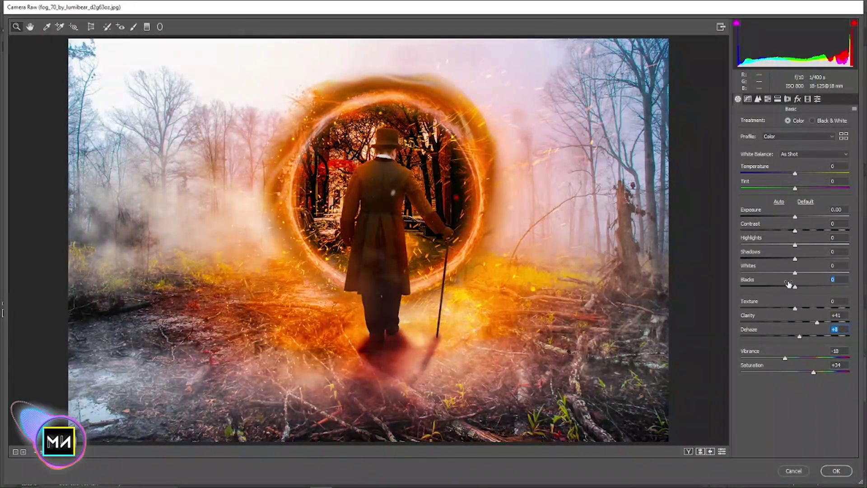
mouse_move(795, 286)
left_mouse_down()
mouse_move(819, 287)
mouse_move(786, 287)
mouse_move(789, 273)
mouse_move(824, 258)
mouse_move(757, 245)
mouse_move(832, 231)
mouse_move(784, 231)
left_mouse_up()
left_click_drag(795, 173, 807, 174)
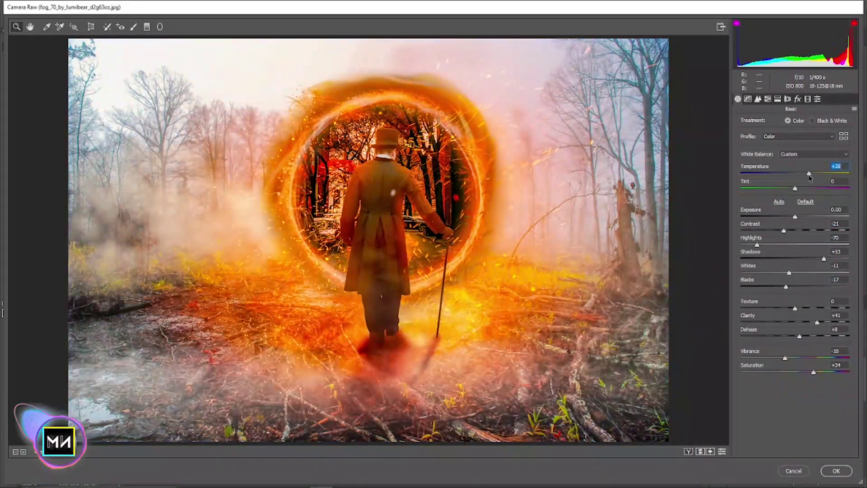
left_click(747, 99)
mouse_move(795, 269)
left_mouse_down()
mouse_move(765, 269)
mouse_move(798, 283)
mouse_move(801, 297)
left_mouse_up()
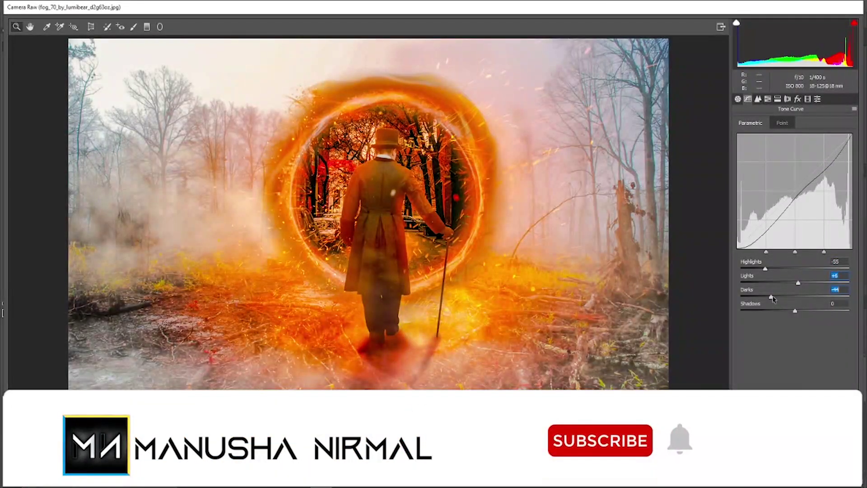
Shift the yellows' hue and boost the oranges' saturation in HSL
left_click(768, 99)
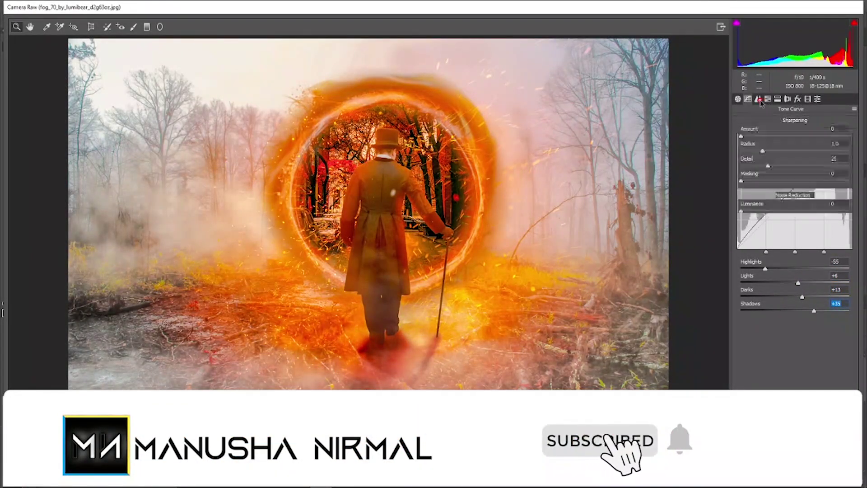
left_click_drag(794, 185, 778, 186)
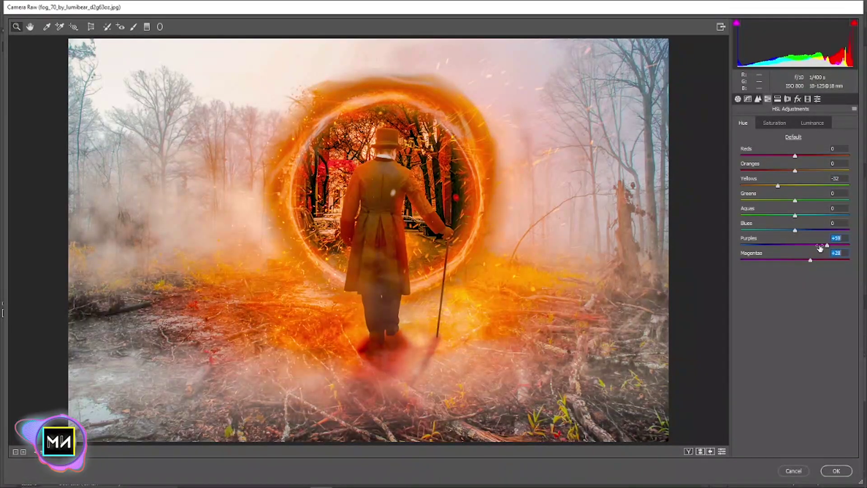
left_click(775, 123)
left_click_drag(795, 170, 803, 171)
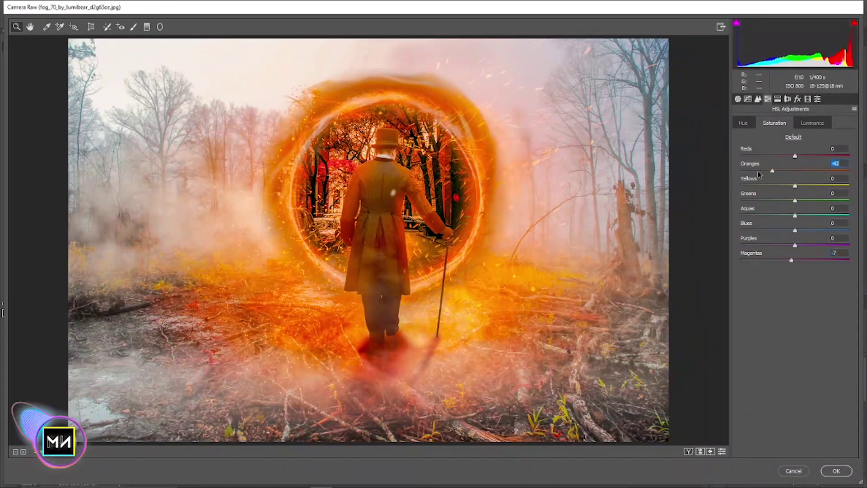
Add a -25 post-crop vignette and adjust its midpoint and roundness
left_click(778, 98)
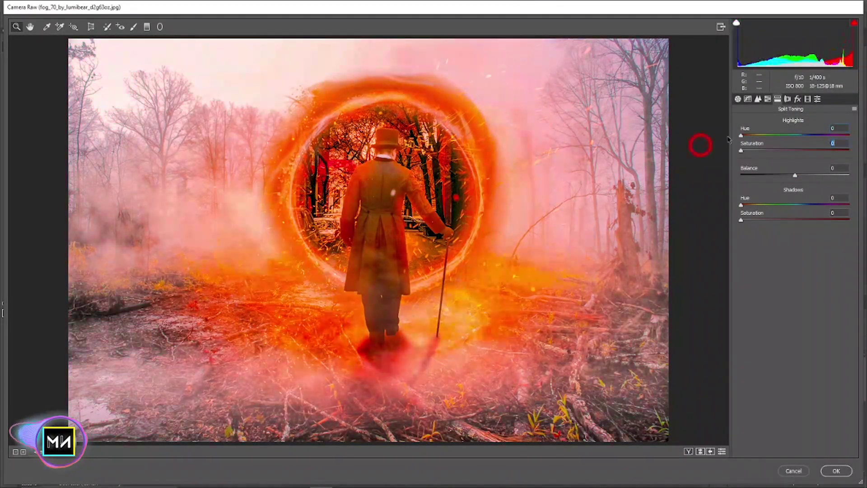
left_click(798, 99)
mouse_move(794, 215)
left_mouse_down()
mouse_move(788, 212)
mouse_move(783, 231)
left_mouse_up()
left_click_drag(795, 246, 811, 246)
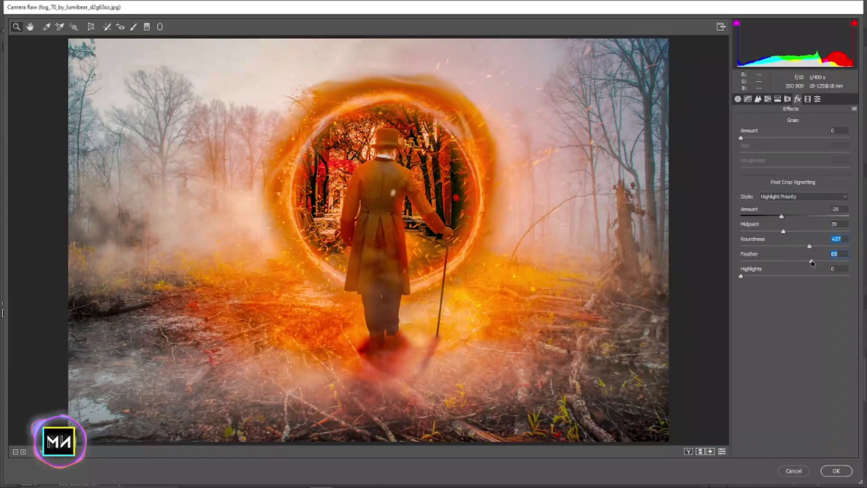
Lower the blue primary saturation, shift the red primary, and apply the Camera Raw grade
left_click(808, 98)
mouse_move(794, 283)
left_mouse_down()
mouse_move(777, 283)
mouse_move(800, 270)
mouse_move(783, 229)
left_mouse_up()
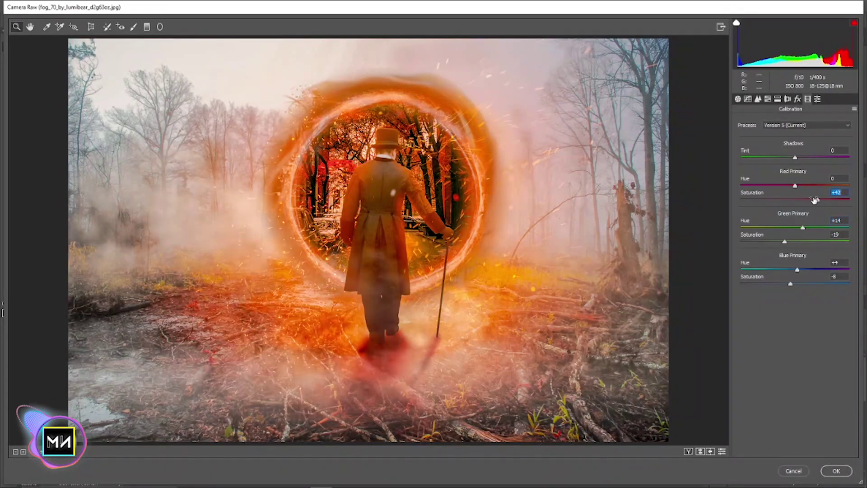
mouse_move(815, 199)
left_mouse_down()
mouse_move(789, 182)
mouse_move(797, 200)
mouse_move(788, 200)
left_mouse_up()
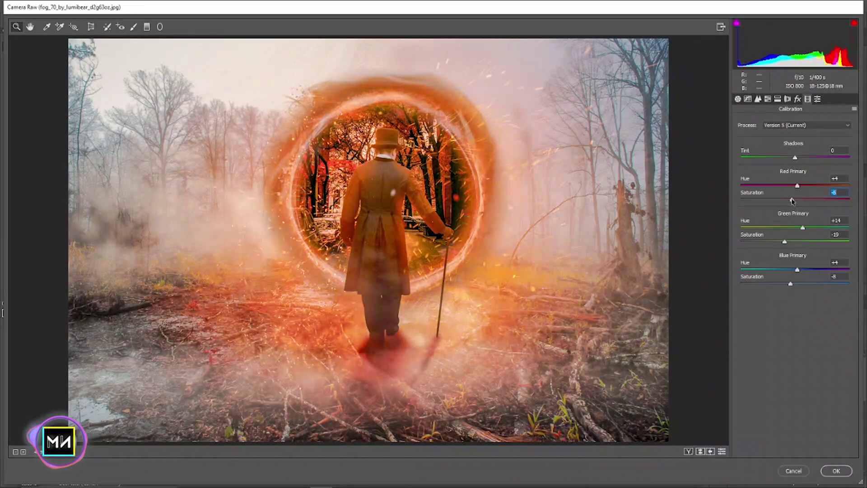
left_click(836, 471)
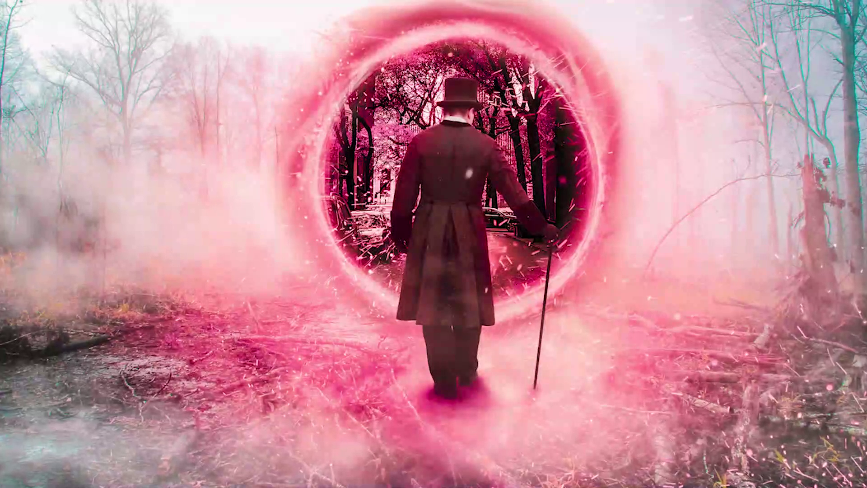